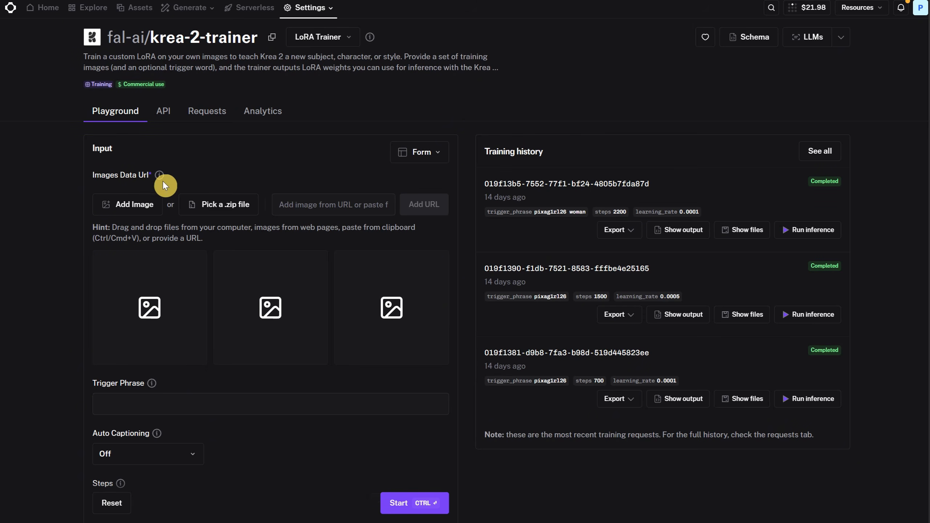
Step: Add all the images from the Lora/style folder, 01.jpeg to 20.jpeg, as the training dataset
{"action": "mouse_move", "coordinate": [160, 180]}
{"action": "left_click", "coordinate": [160, 203]}
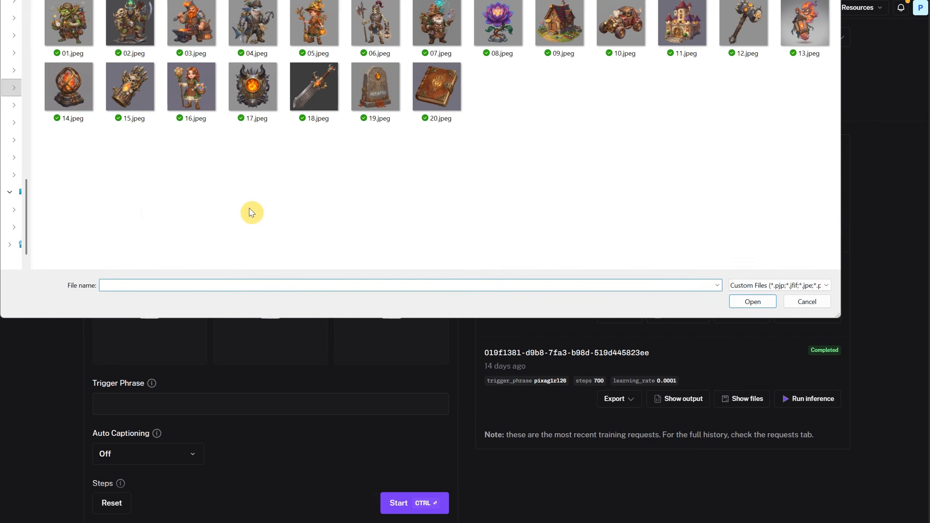
{"action": "left_click_drag", "start_coordinate": [394, 0], "coordinate": [430, 61]}
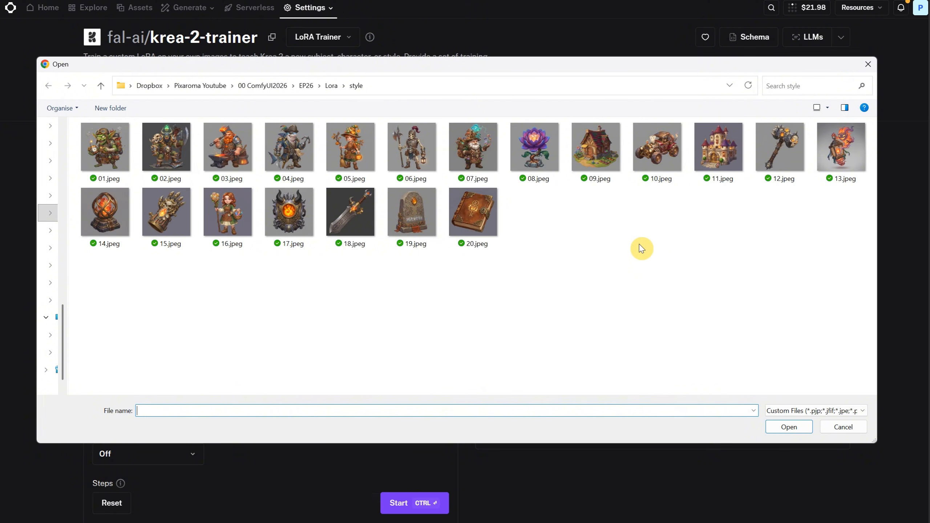
{"action": "left_click", "coordinate": [550, 245]}
{"action": "key", "text": "ctrl+a"}
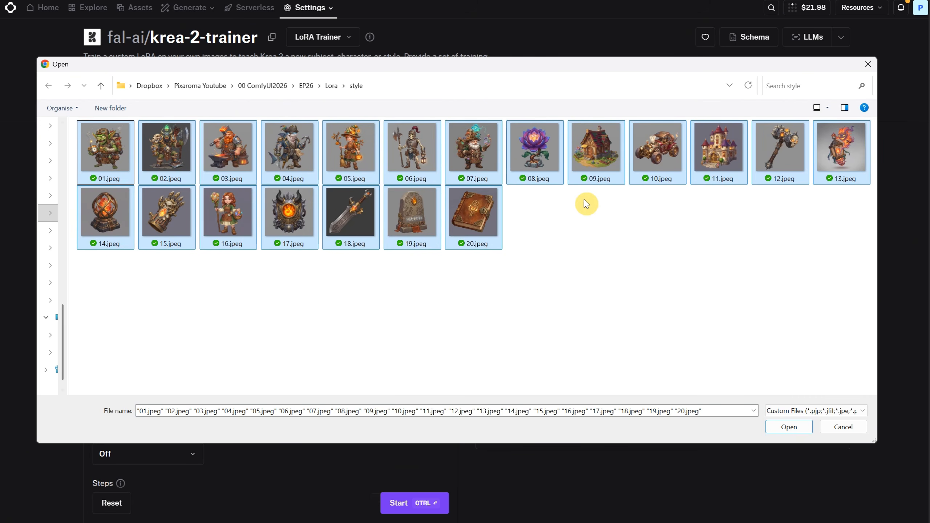
{"action": "left_click", "coordinate": [787, 427]}
Step: Set the trigger phrase to "questpaint26" and keep auto captioning set to Off
{"action": "scroll", "coordinate": [349, 177], "scroll_direction": "down", "scroll_amount": 15}
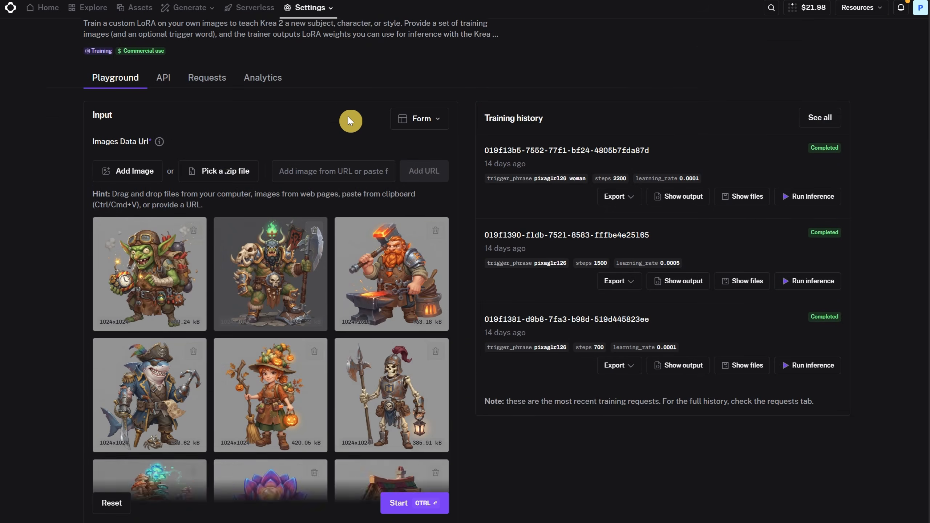
{"action": "scroll", "coordinate": [468, 150], "scroll_direction": "down", "scroll_amount": 10}
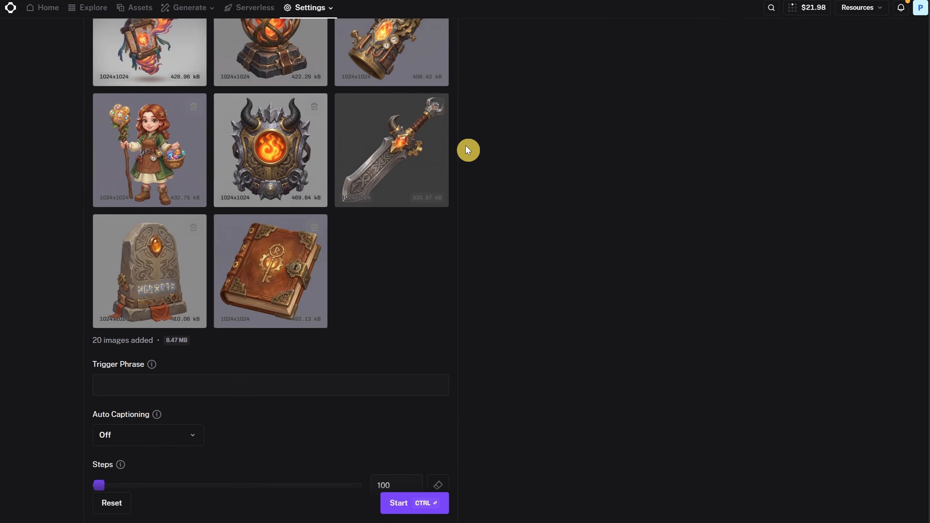
{"action": "left_click", "coordinate": [161, 213]}
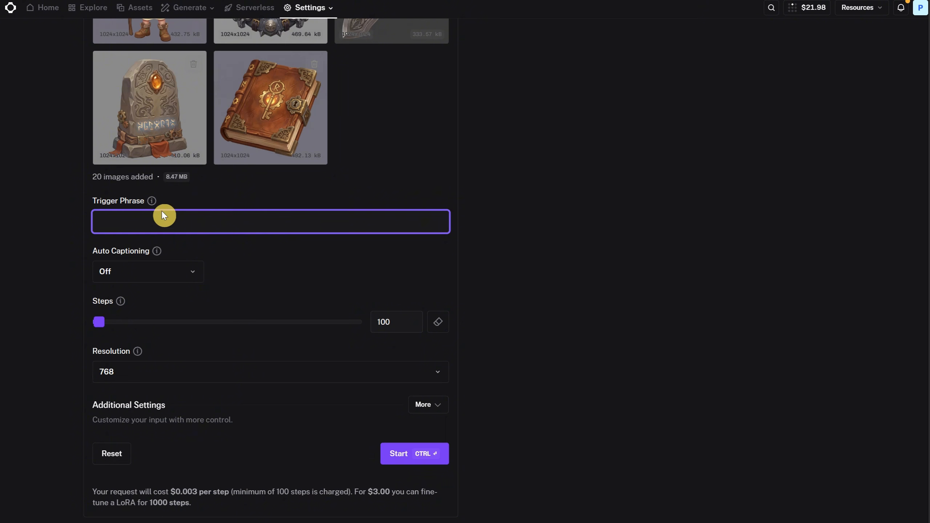
{"action": "type", "text": "questpaint26"}
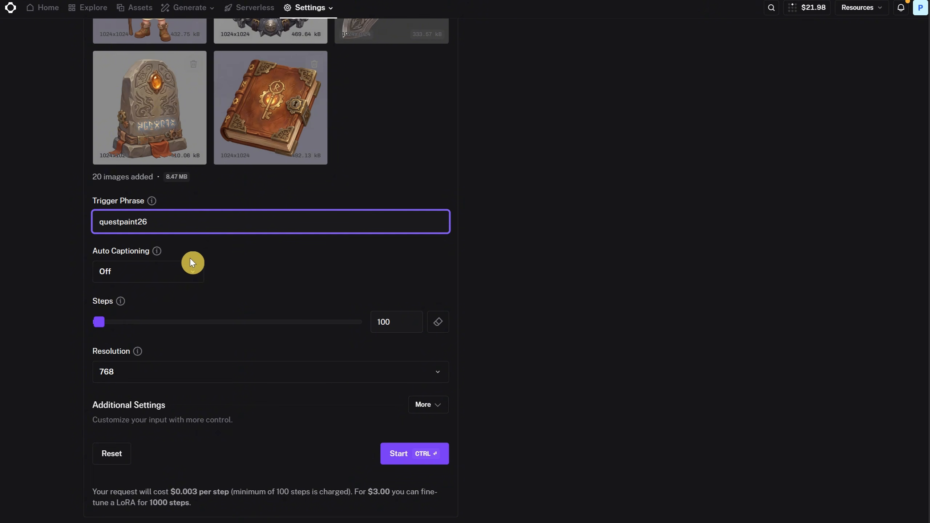
{"action": "left_click", "coordinate": [187, 275]}
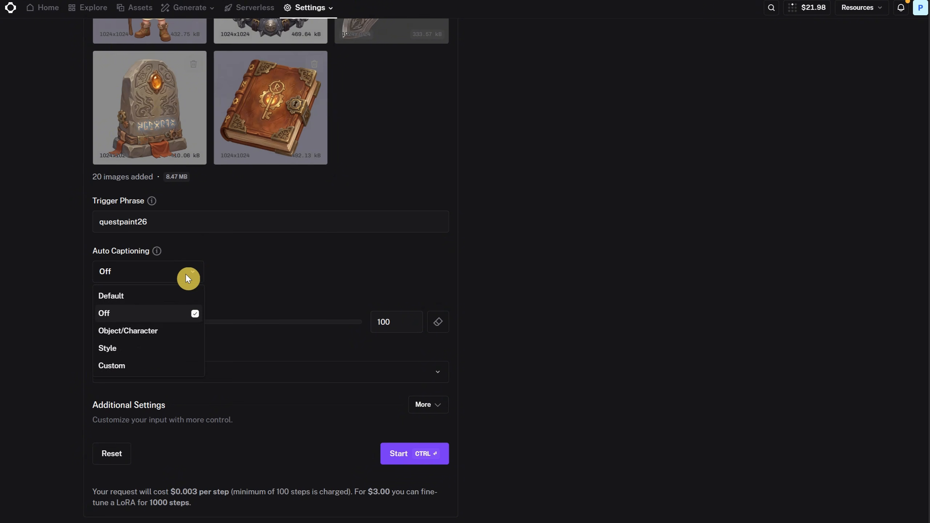
{"action": "left_click", "coordinate": [187, 277]}
{"action": "mouse_move", "coordinate": [157, 255]}
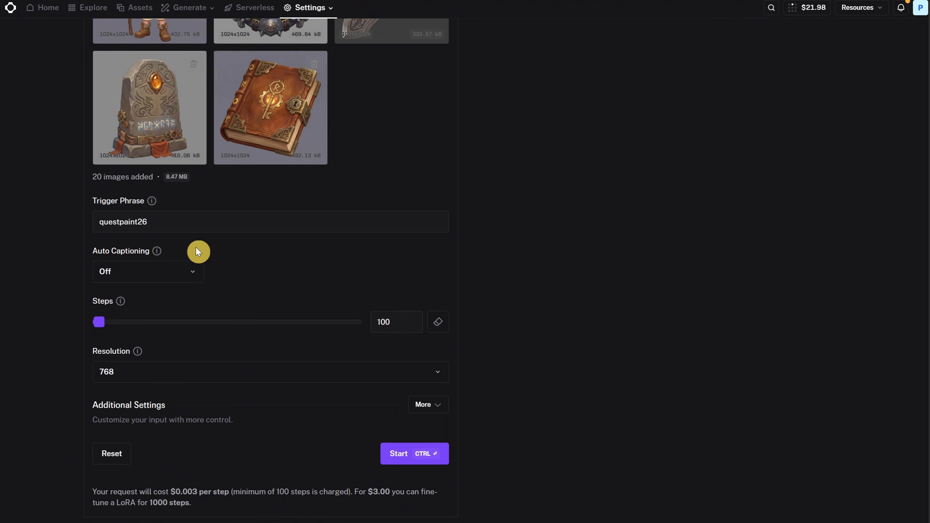
Step: Set the training to 1000 steps at a resolution of 1024
{"action": "double_click", "coordinate": [396, 322]}
{"action": "type", "text": "1000"}
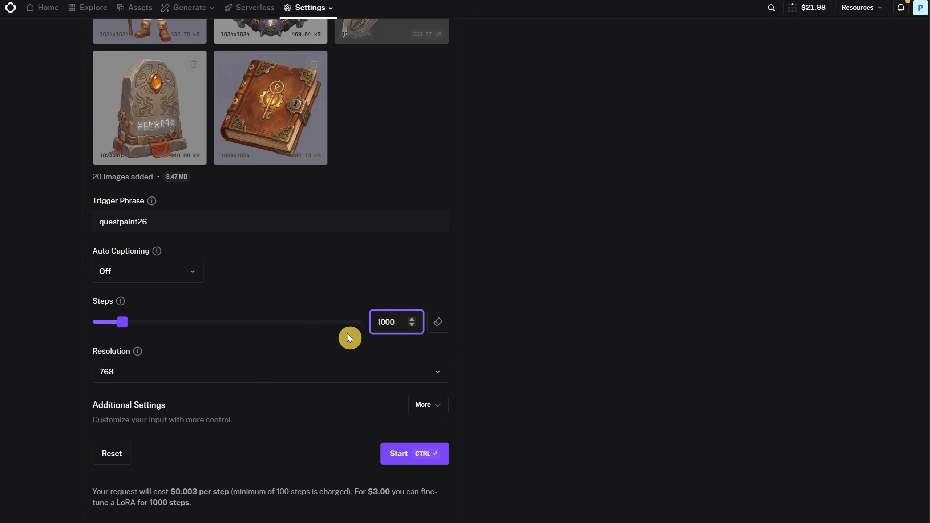
{"action": "left_click", "coordinate": [121, 302]}
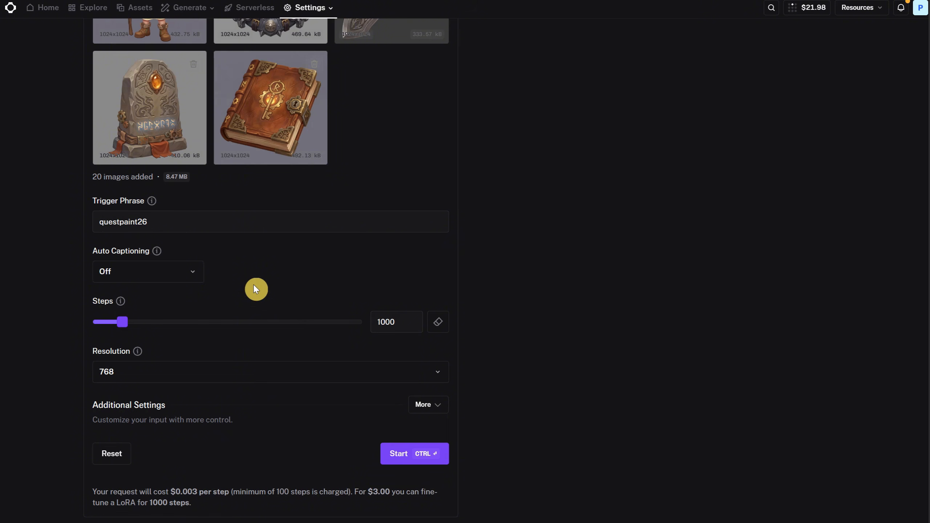
{"action": "left_click", "coordinate": [277, 372]}
{"action": "left_click", "coordinate": [235, 434]}
Step: Set the learning rate to 0.0001 in the additional settings and start the training
{"action": "left_click", "coordinate": [437, 409]}
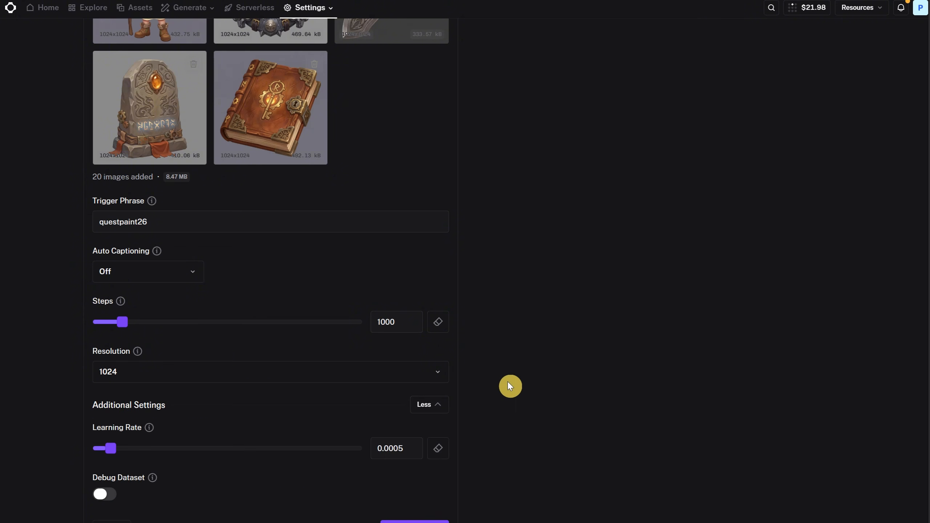
{"action": "scroll", "coordinate": [539, 360], "scroll_direction": "down", "scroll_amount": 3}
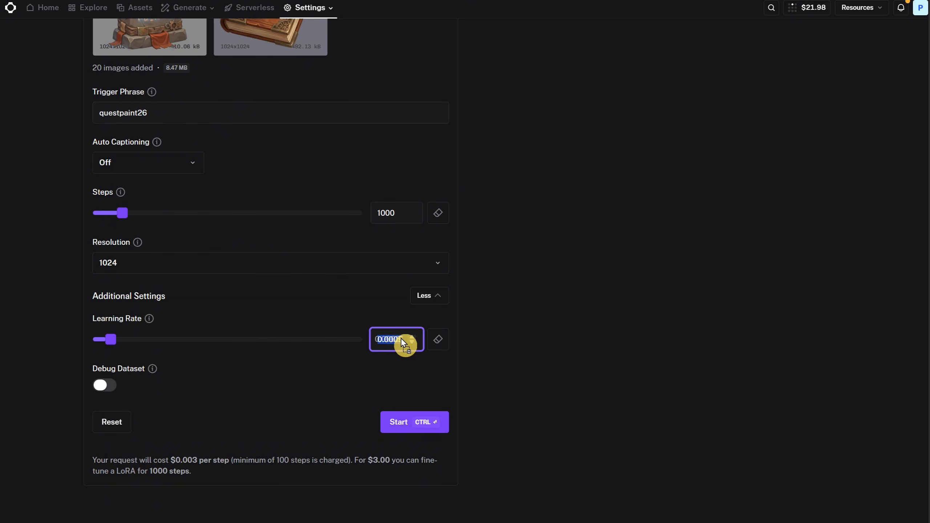
{"action": "key", "text": "BackSpace"}
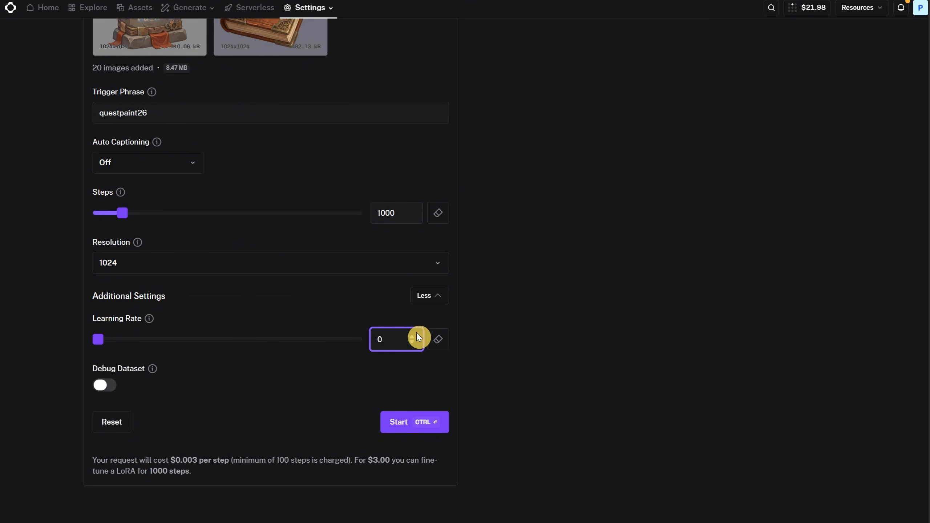
{"action": "type", "text": "."}
{"action": "left_click", "coordinate": [414, 342]}
{"action": "left_click_drag", "start_coordinate": [357, 339], "coordinate": [375, 346]}
{"action": "left_click", "coordinate": [423, 342]}
{"action": "left_click", "coordinate": [403, 361]}
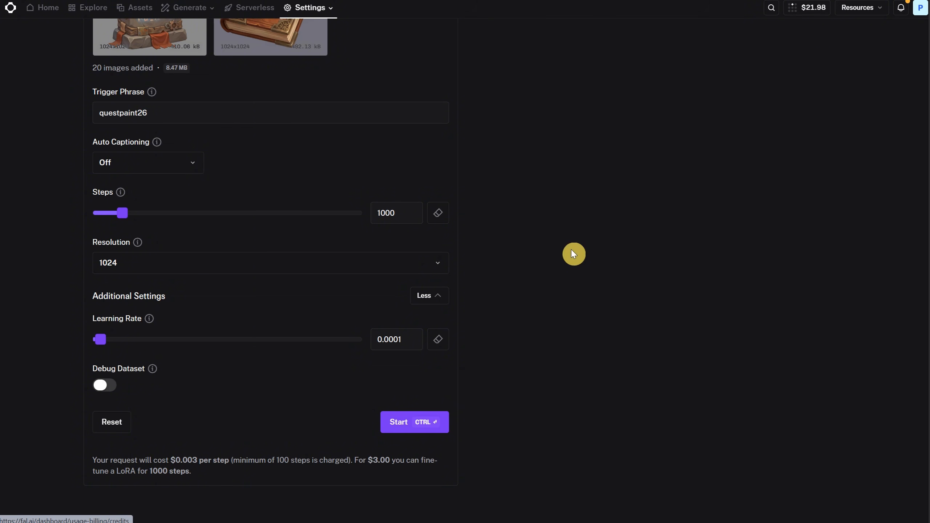
{"action": "left_click", "coordinate": [408, 427]}
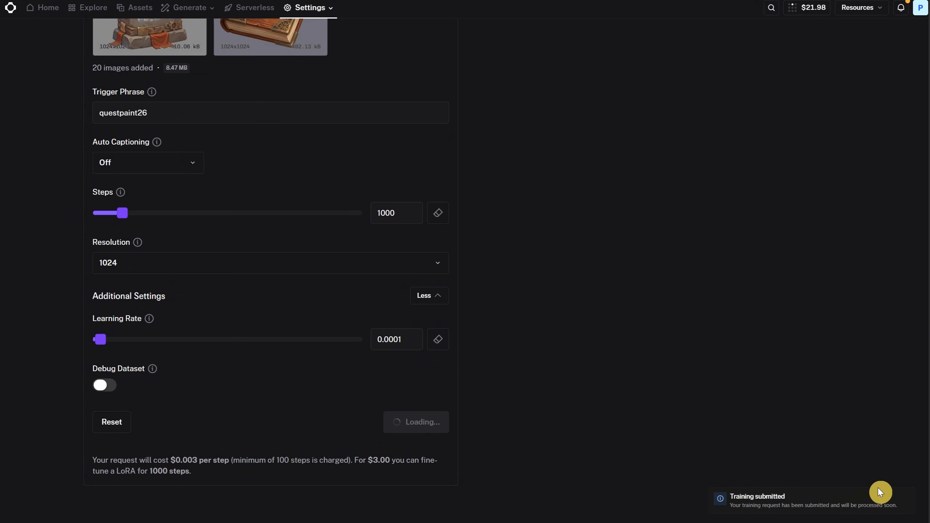
Step: Show the files of the completed questpaint26 training run and download its Lora file
{"action": "scroll", "coordinate": [541, 404], "scroll_direction": "up", "scroll_amount": 15}
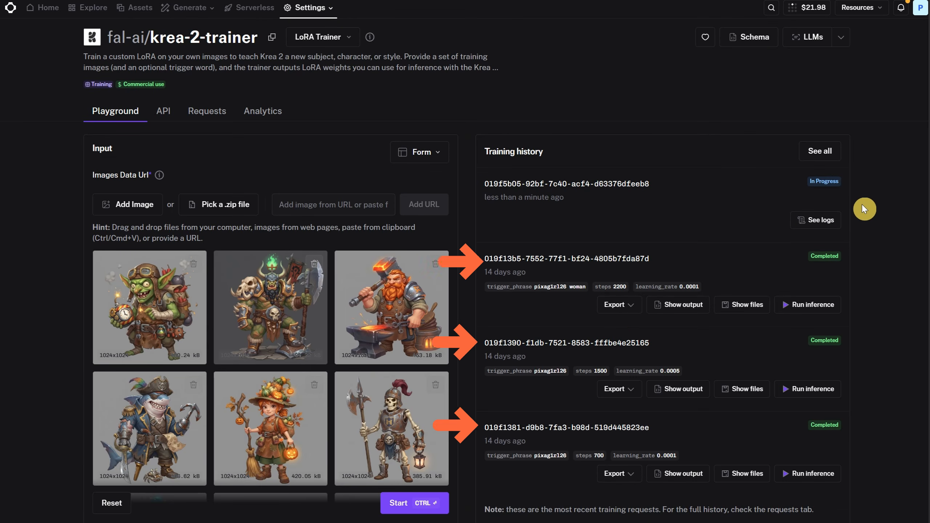
{"action": "left_click", "coordinate": [742, 307]}
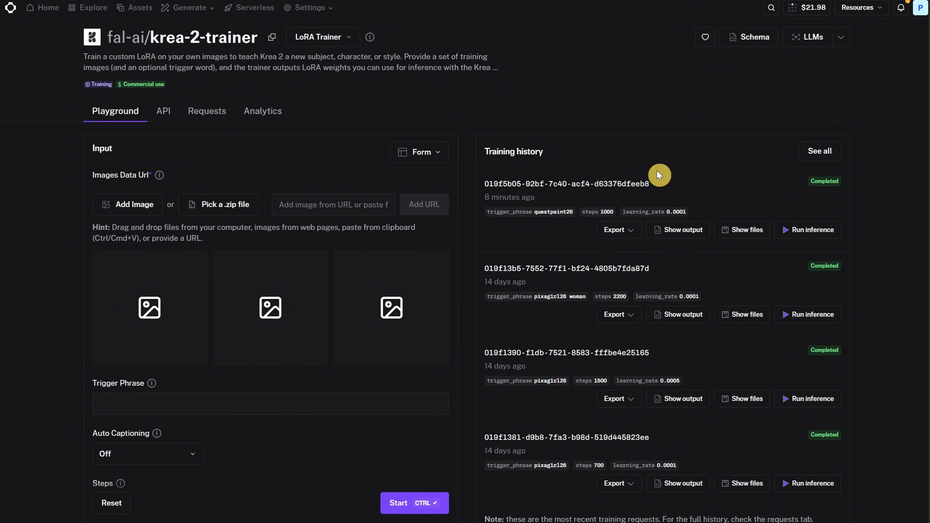
{"action": "left_click", "coordinate": [734, 231]}
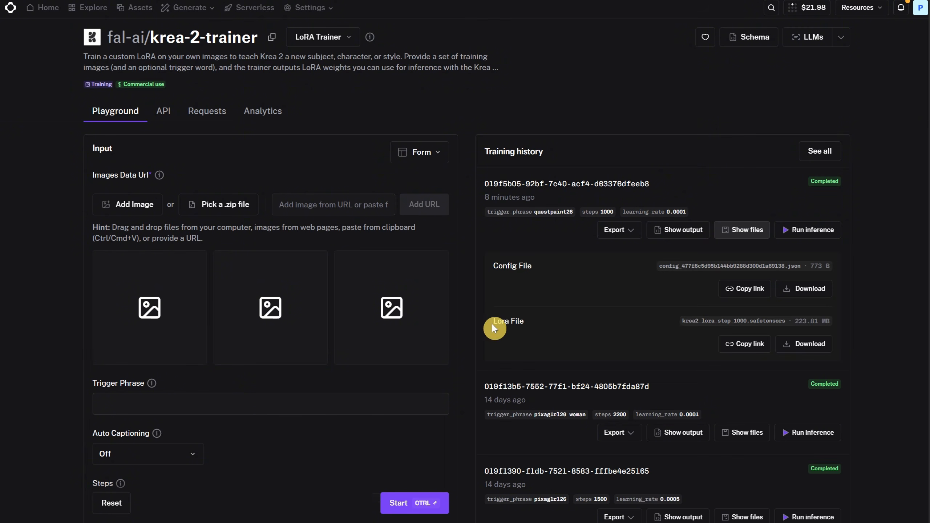
{"action": "left_click", "coordinate": [804, 346]}
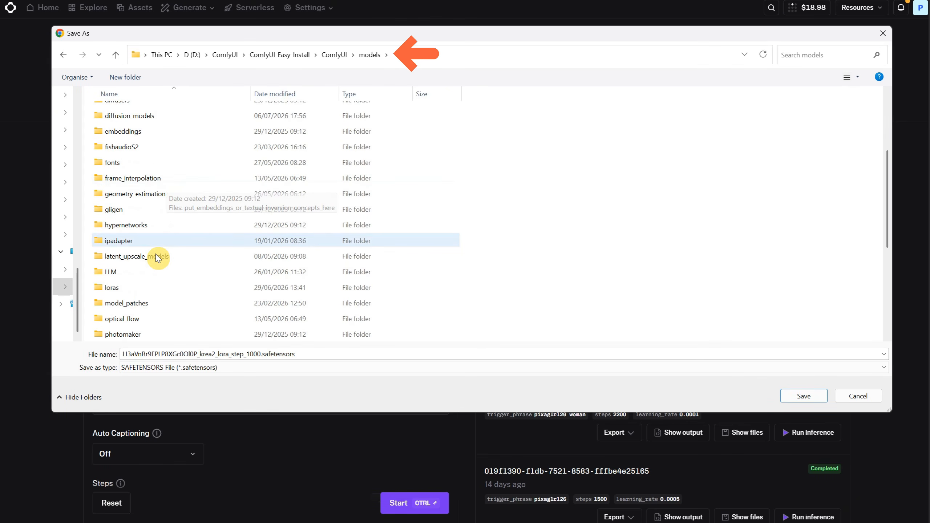
Step: Save the downloaded LoRA in the models/loras/krea2 folder as krea2-questpaint26.safetensors
{"action": "left_click", "coordinate": [146, 287]}
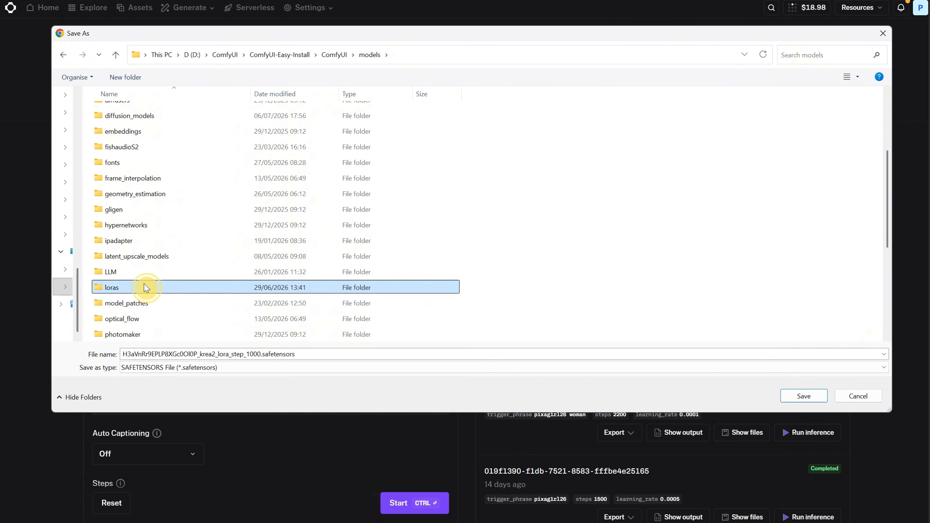
{"action": "double_click", "coordinate": [146, 288]}
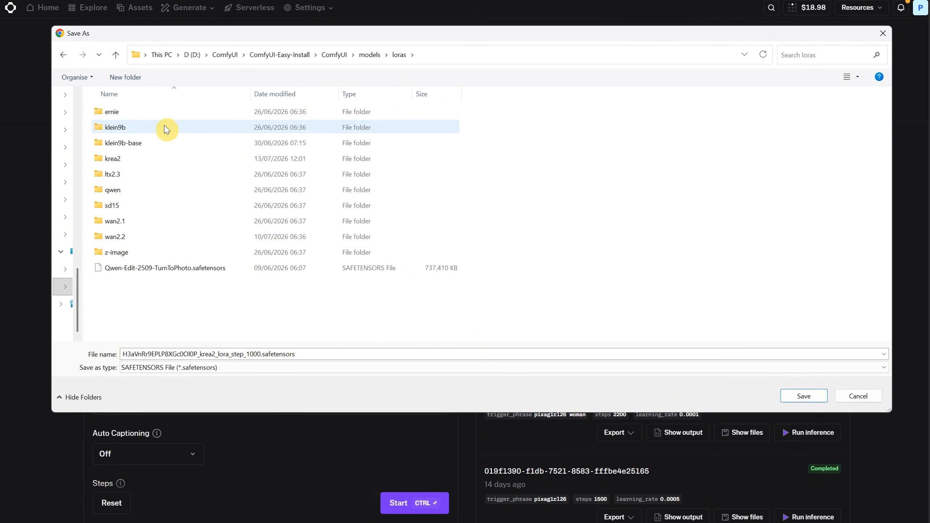
{"action": "double_click", "coordinate": [143, 167]}
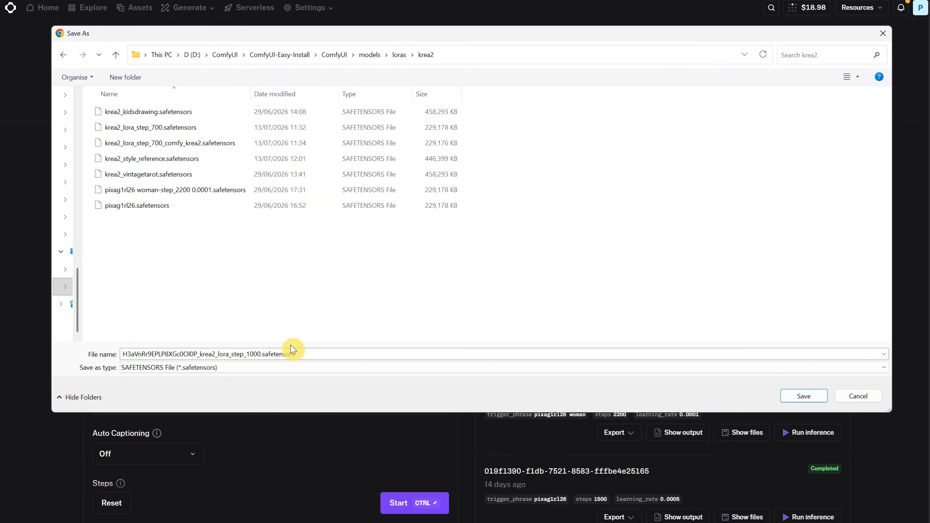
{"action": "left_click", "coordinate": [266, 354]}
{"action": "left_click_drag", "start_coordinate": [261, 354], "coordinate": [119, 356]}
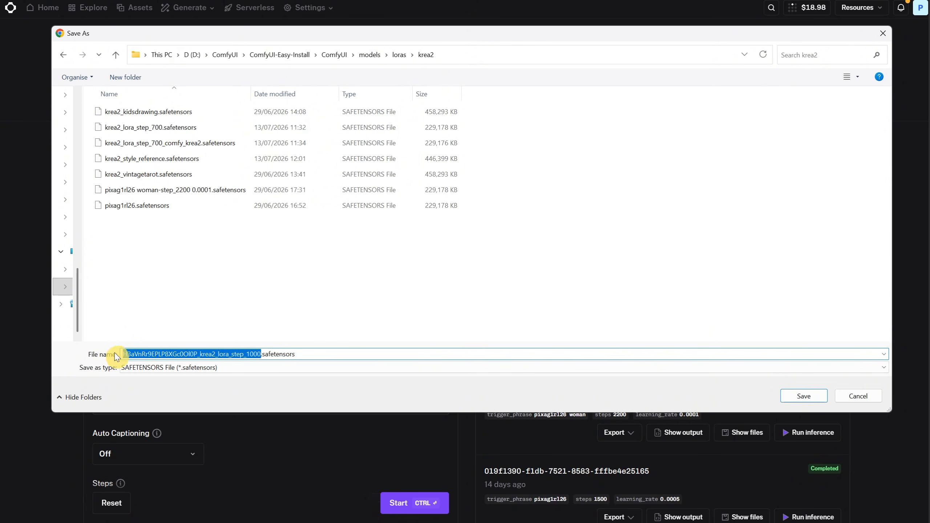
{"action": "type", "text": "questpaint26"}
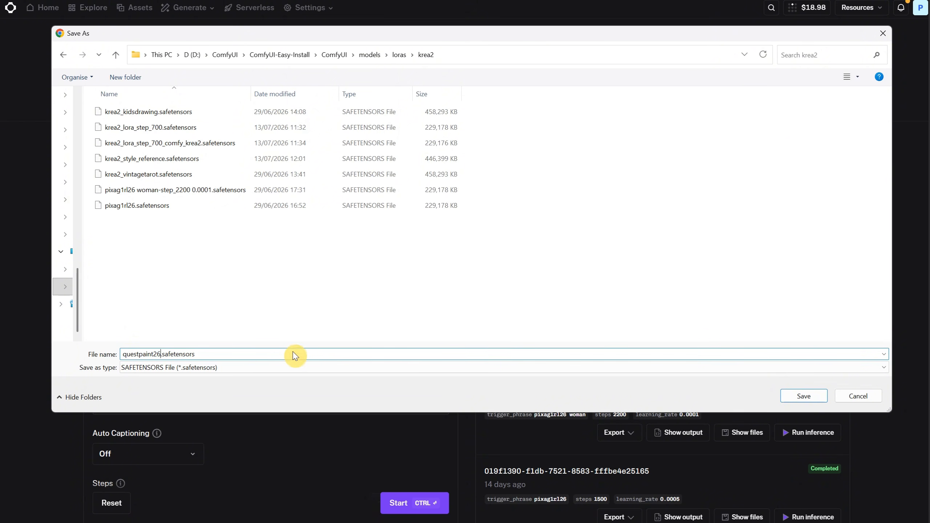
{"action": "key", "text": "Home"}
{"action": "type", "text": "krea2-"}
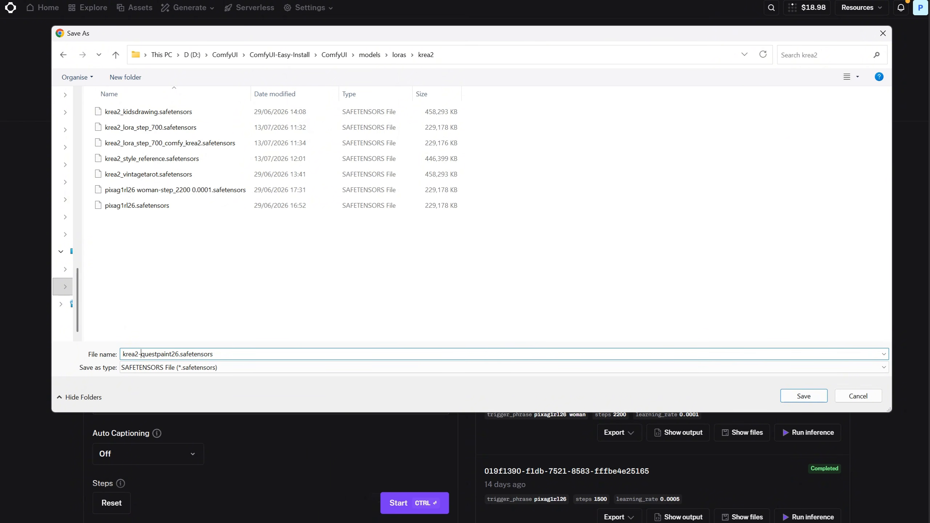
{"action": "key", "text": "Return"}
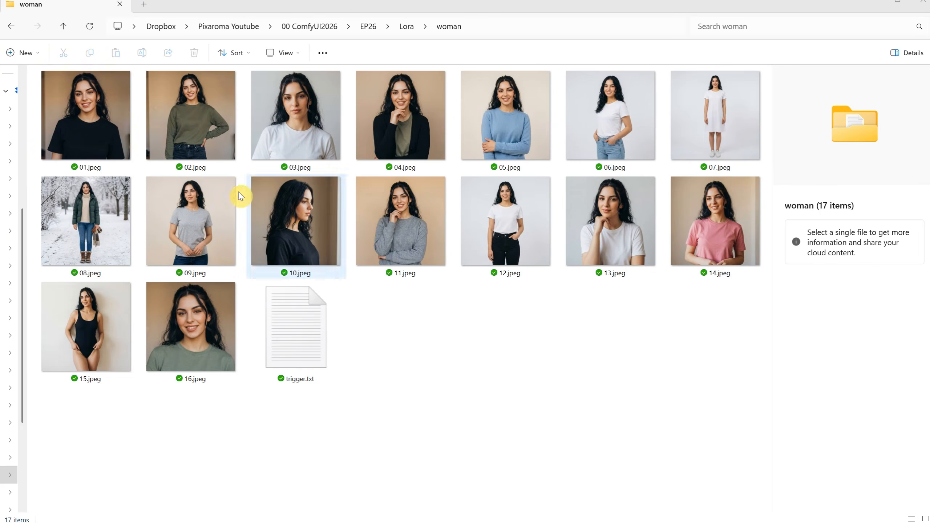
Step: Examine the character training photos in the Lora/woman folder at full size, starting from 01.jpeg
{"action": "double_click", "coordinate": [96, 109]}
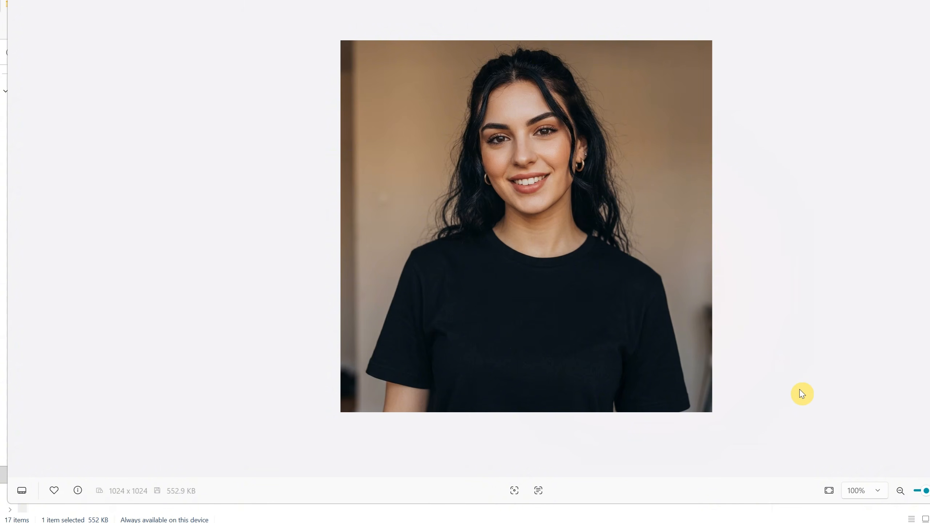
{"action": "key", "text": "Right"}
{"action": "key", "text": "Right"}
{"action": "key", "text": "Right"}
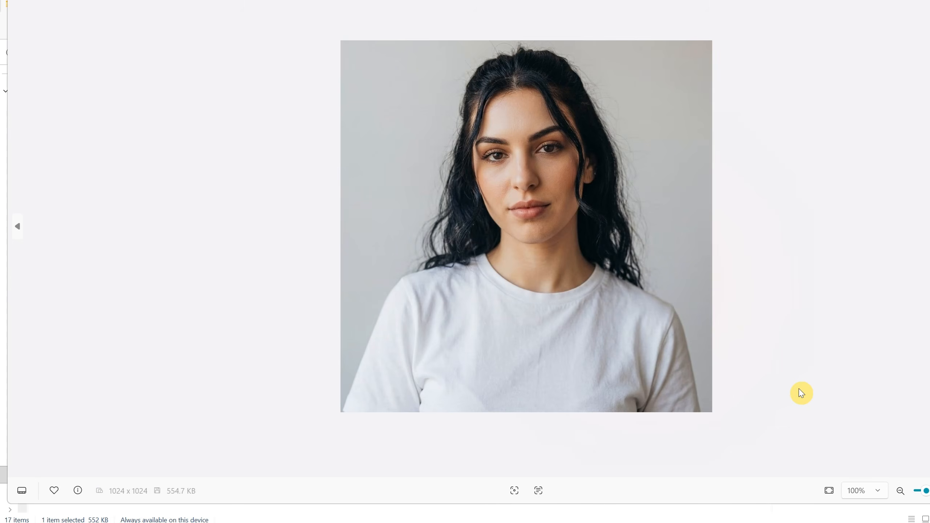
{"action": "key", "text": "Right"}
{"action": "key", "text": "Right"}
{"action": "key", "text": "Right"}
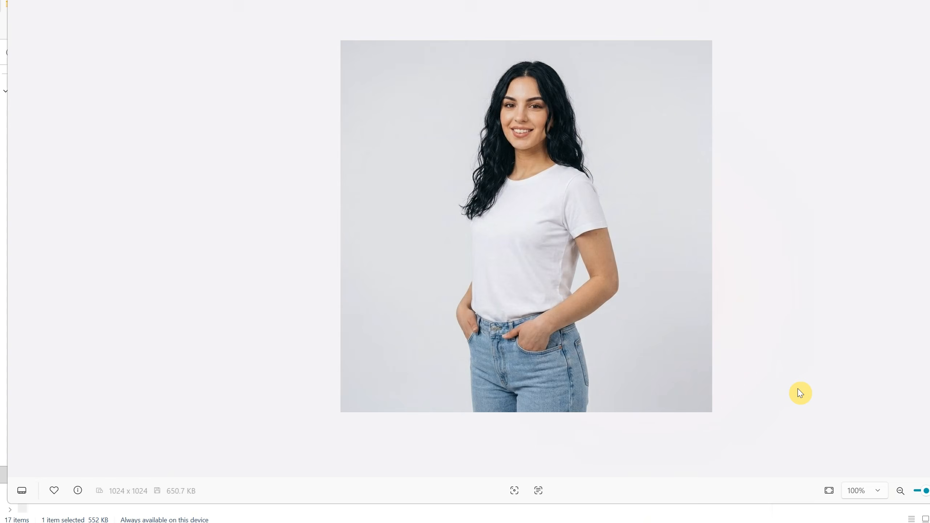
{"action": "key", "text": "Right"}
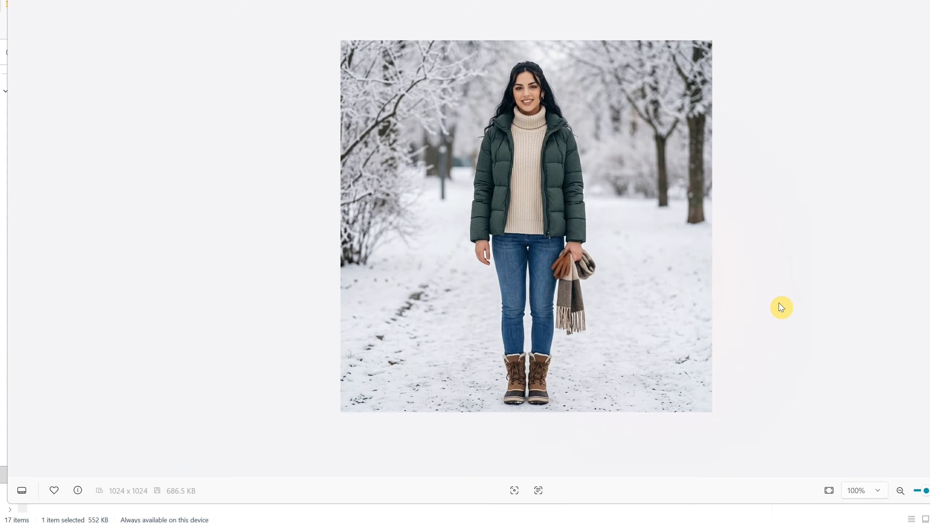
{"action": "key", "text": "Escape"}
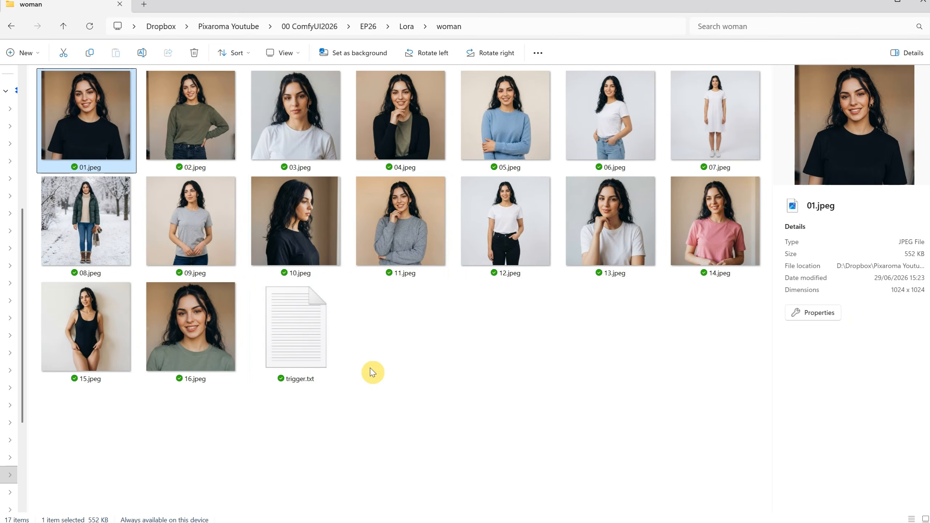
{"action": "left_click", "coordinate": [446, 374]}
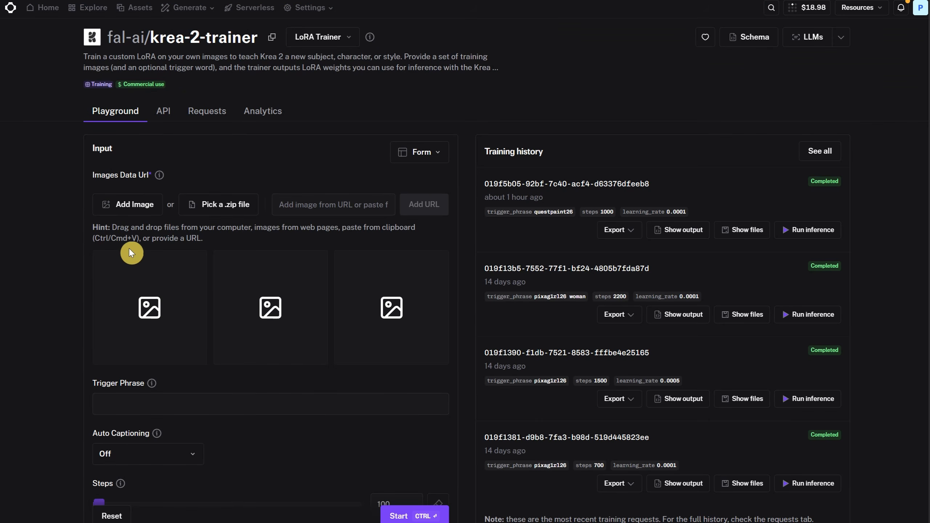
Step: Add the photos 01.jpeg to 16.jpeg as training images and set the trigger phrase to pixag1rl26
{"action": "left_click", "coordinate": [131, 209]}
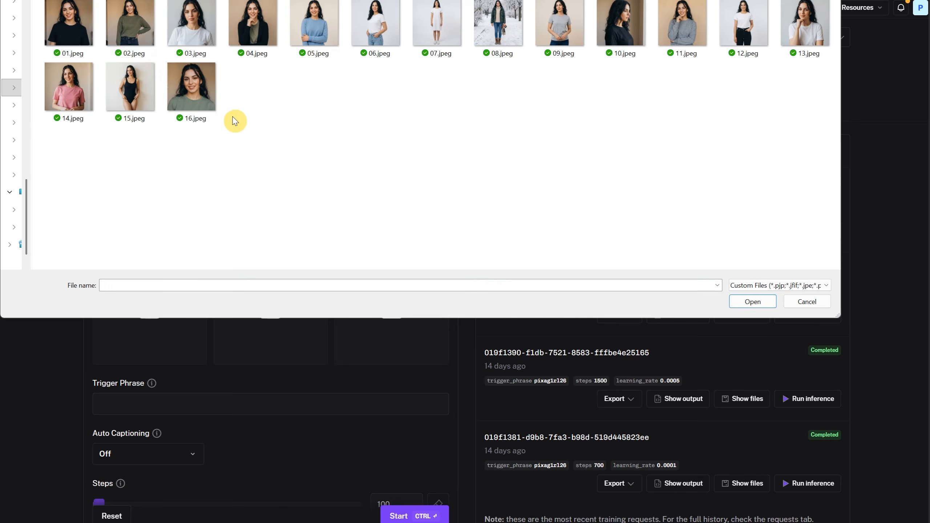
{"action": "key", "text": "ctrl+a"}
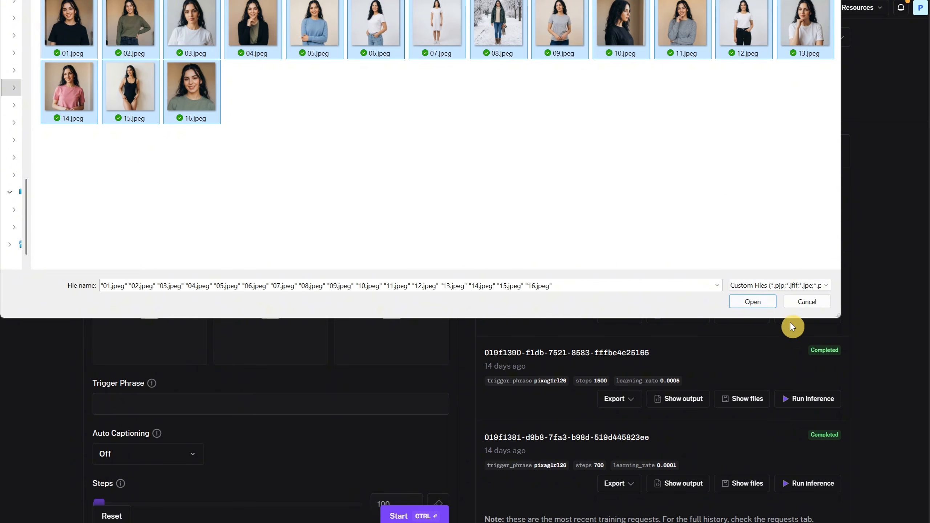
{"action": "left_click", "coordinate": [768, 305]}
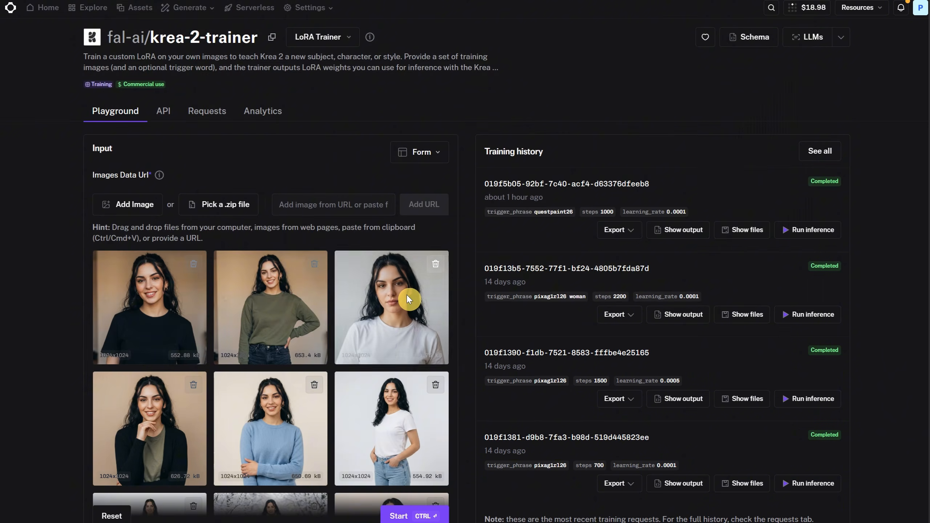
{"action": "scroll", "coordinate": [411, 290], "scroll_direction": "down", "scroll_amount": 2}
{"action": "scroll", "coordinate": [412, 290], "scroll_direction": "down", "scroll_amount": 15}
{"action": "left_click", "coordinate": [148, 207]}
{"action": "type", "text": "pixag1rl26"}
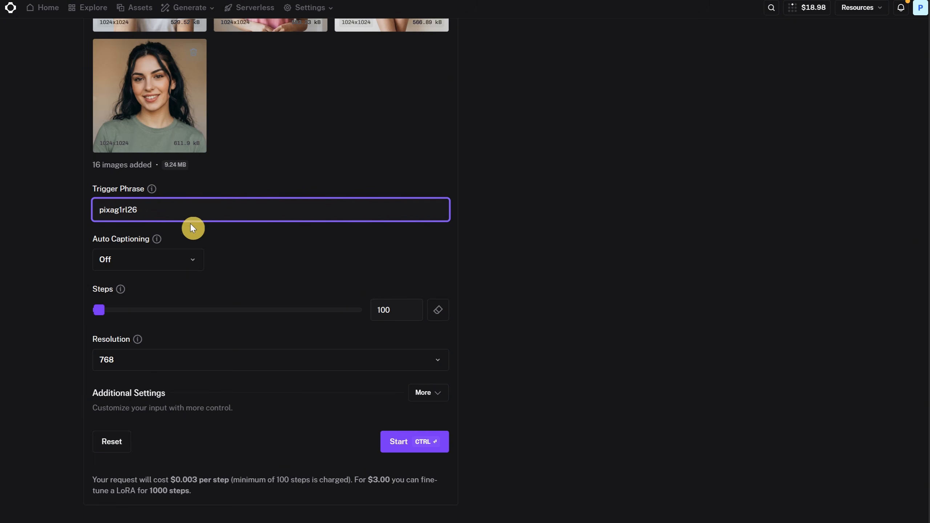
Step: Set the training to 700 steps at a resolution of 1024
{"action": "double_click", "coordinate": [384, 308]}
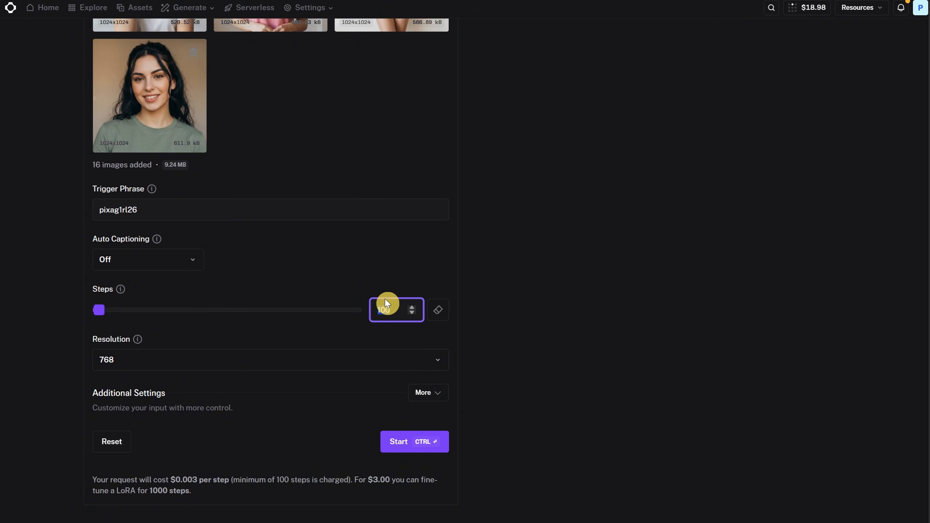
{"action": "type", "text": "700"}
{"action": "left_click", "coordinate": [292, 367]}
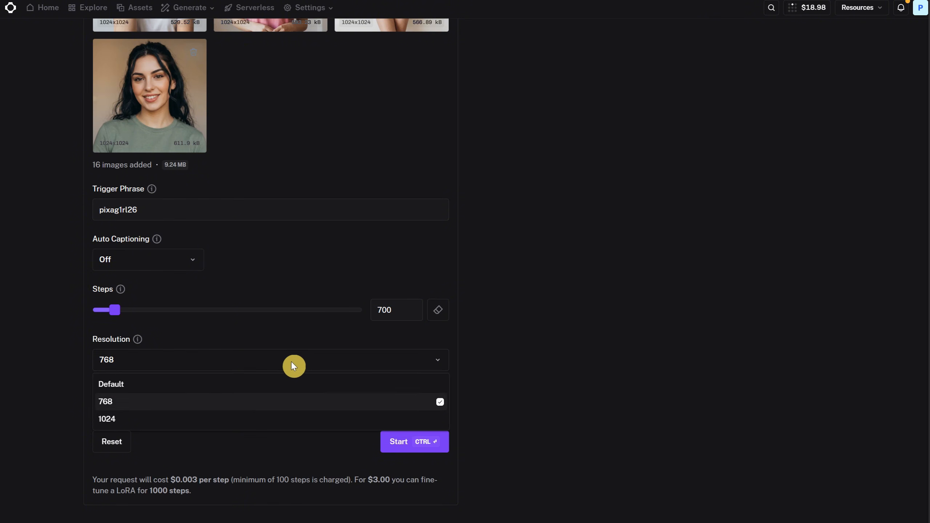
{"action": "left_click", "coordinate": [236, 418]}
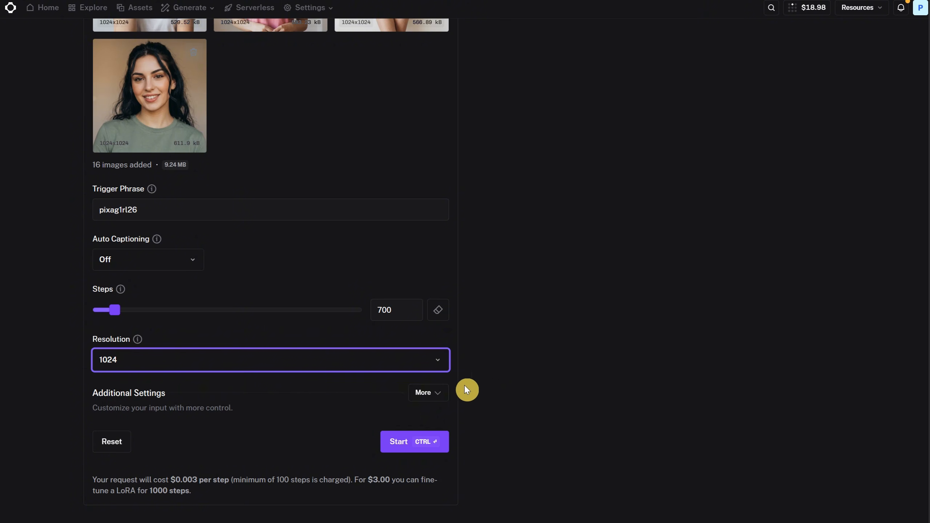
Step: Set the learning rate to 0.0001 in the additional settings and check the values against the recommended settings in the text notes
{"action": "left_click", "coordinate": [424, 394]}
{"action": "scroll", "coordinate": [561, 382], "scroll_direction": "down", "scroll_amount": 3}
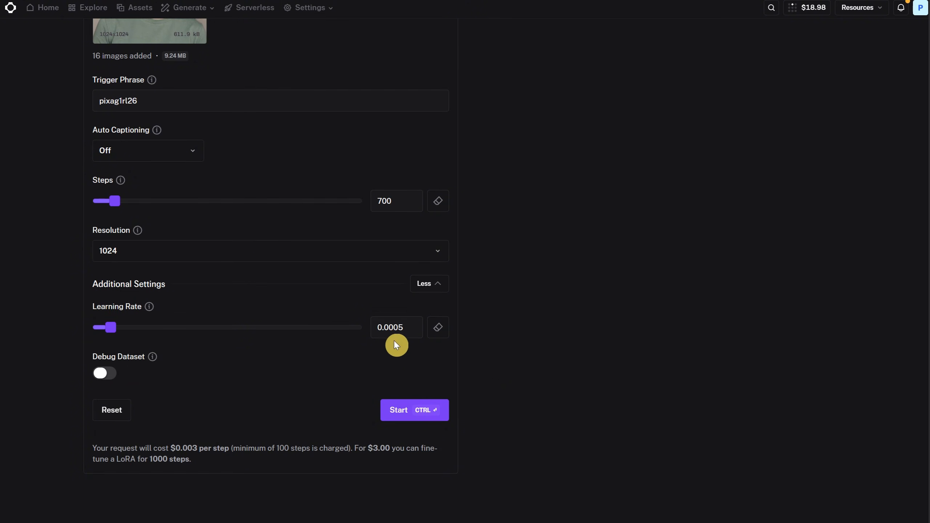
{"action": "left_click", "coordinate": [410, 330]}
{"action": "left_click", "coordinate": [405, 371]}
{"action": "key", "text": "alt+Tab"}
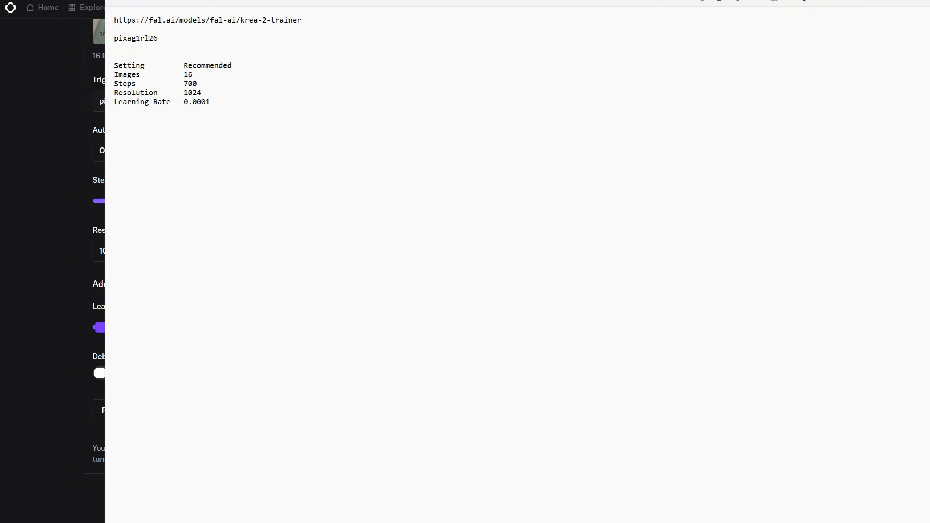
Step: Return to the trainer page, show the files of the completed 700-step pixag1rl26 run and download its Lora file
{"action": "key", "text": "alt+Tab"}
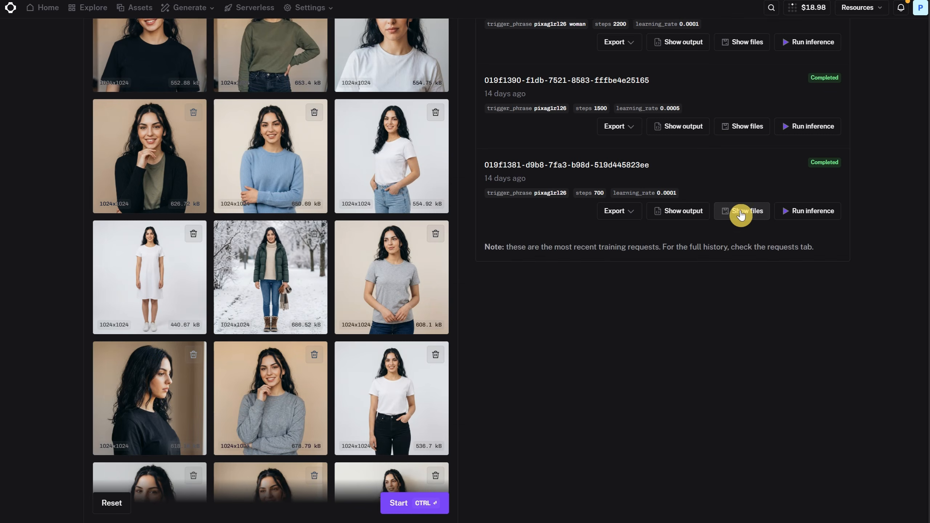
{"action": "left_click", "coordinate": [742, 211]}
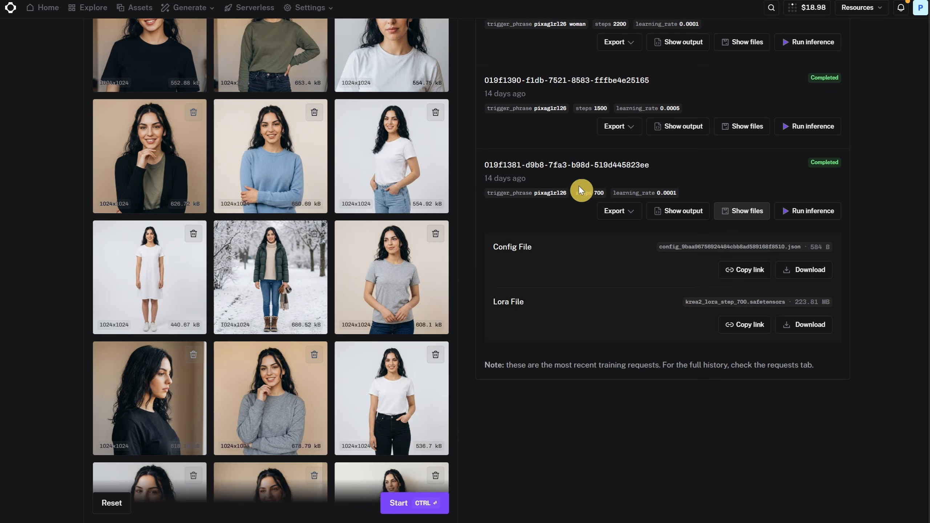
{"action": "left_click", "coordinate": [804, 324]}
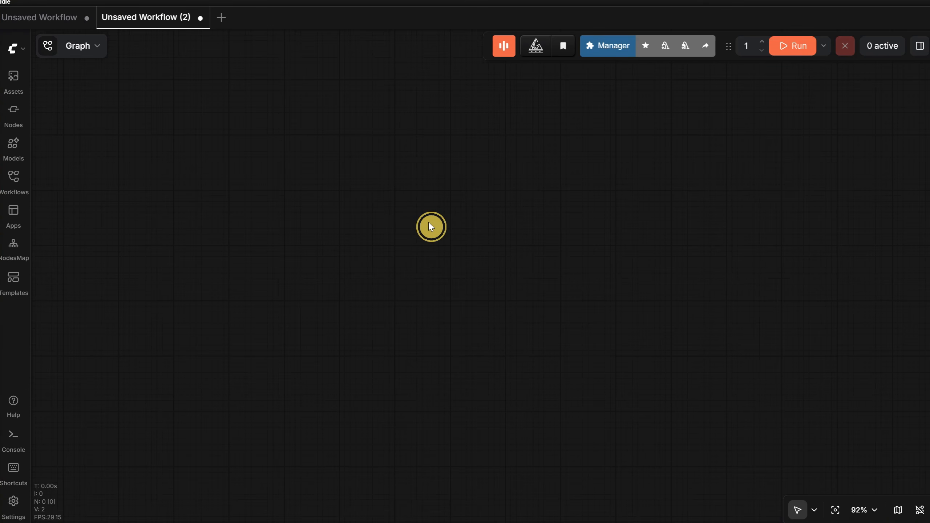
Step: Add a Version Check Pixaroma node to the empty ComfyUI workflow to read the installed versions, and delete it
{"action": "double_click", "coordinate": [429, 223]}
{"action": "type", "text": "vers"}
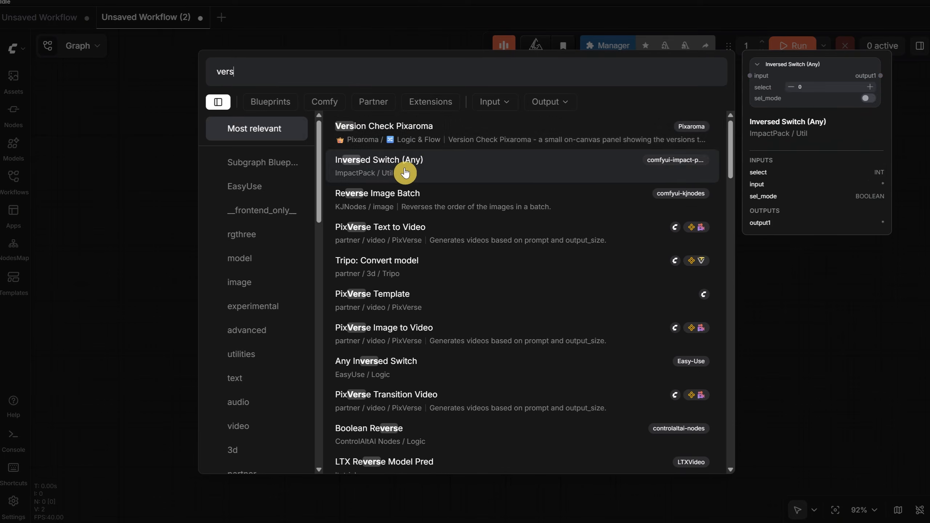
{"action": "left_click", "coordinate": [424, 138]}
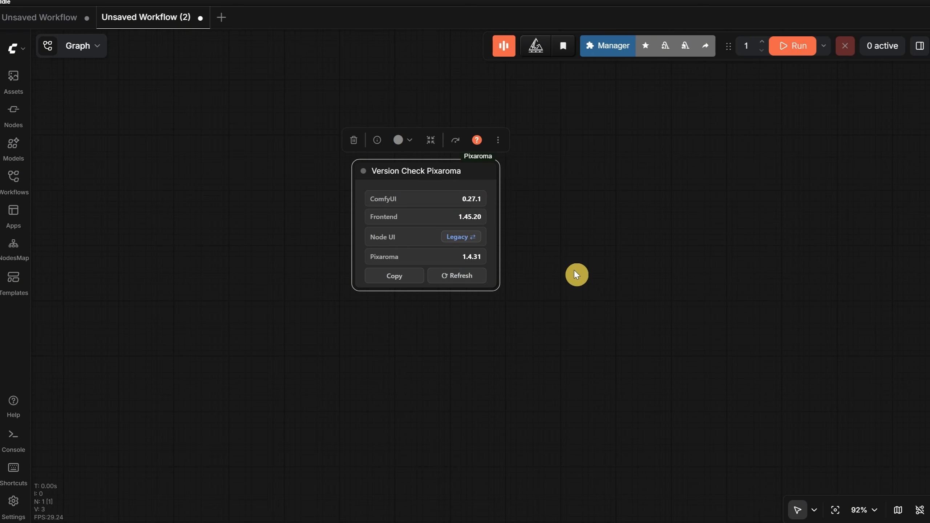
{"action": "left_click", "coordinate": [566, 263]}
{"action": "left_click", "coordinate": [435, 172]}
{"action": "key", "text": "Delete"}
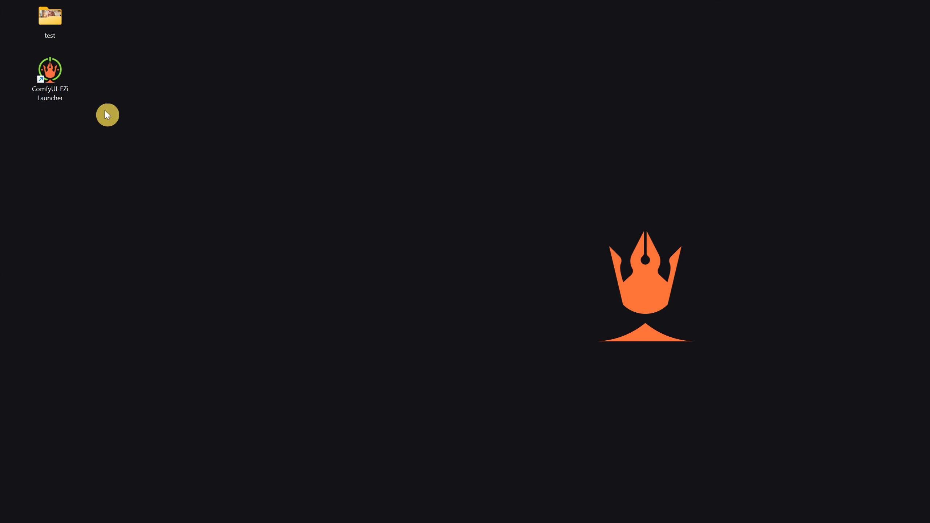
Step: Open the ComfyUI-EZi Launcher from the desktop to view its update options, and close it
{"action": "double_click", "coordinate": [56, 75]}
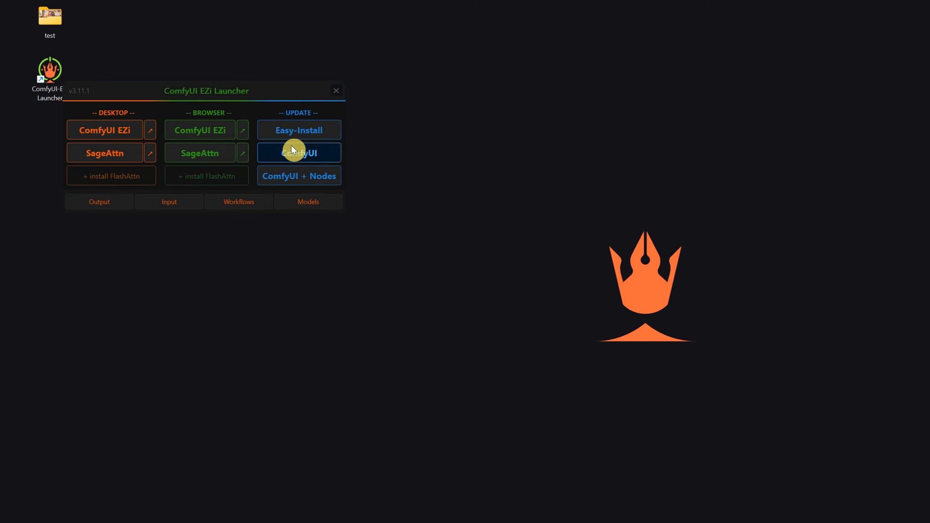
{"action": "left_click", "coordinate": [336, 90]}
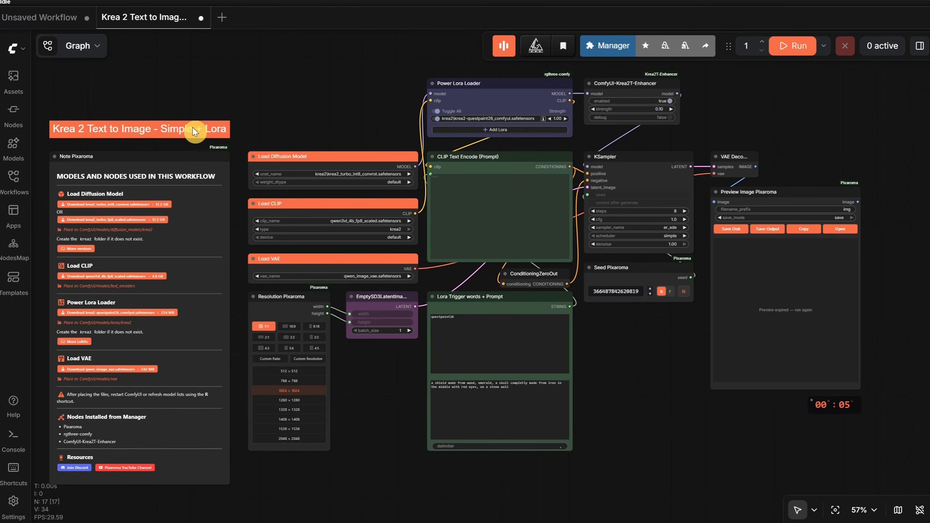
Step: Review the note on required models and choose krea2\krea2_turbo_int8_convrot.safetensors in the Load Diffusion Model node
{"action": "scroll", "coordinate": [271, 106], "scroll_direction": "up", "scroll_amount": 5}
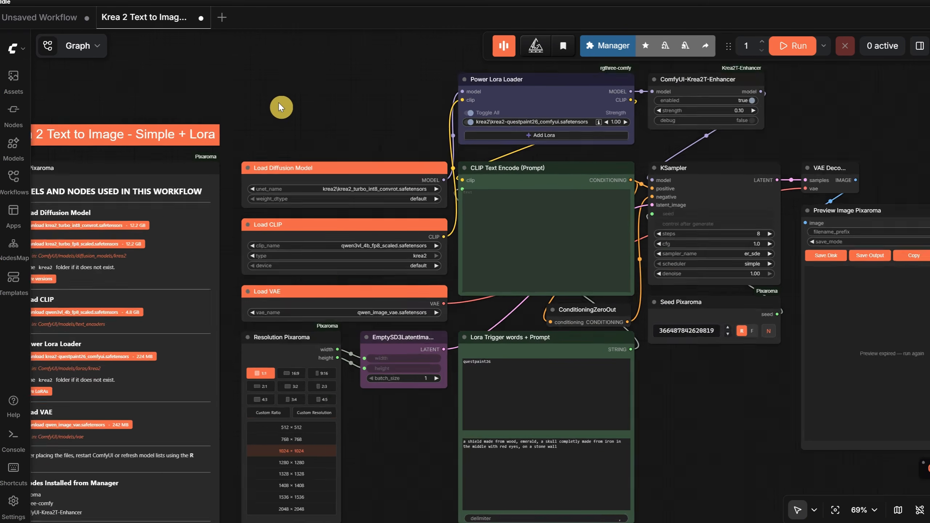
{"action": "left_click_drag", "start_coordinate": [371, 92], "coordinate": [558, 67]}
{"action": "scroll", "coordinate": [427, 121], "scroll_direction": "up", "scroll_amount": 2}
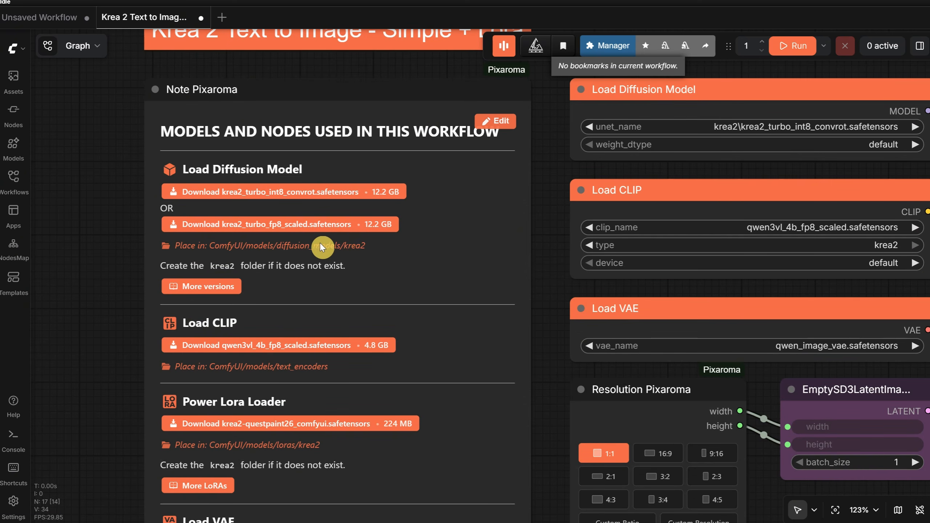
{"action": "scroll", "coordinate": [431, 203], "scroll_direction": "down", "scroll_amount": 2}
{"action": "left_click_drag", "start_coordinate": [545, 176], "coordinate": [401, 197]}
{"action": "left_click", "coordinate": [608, 162]}
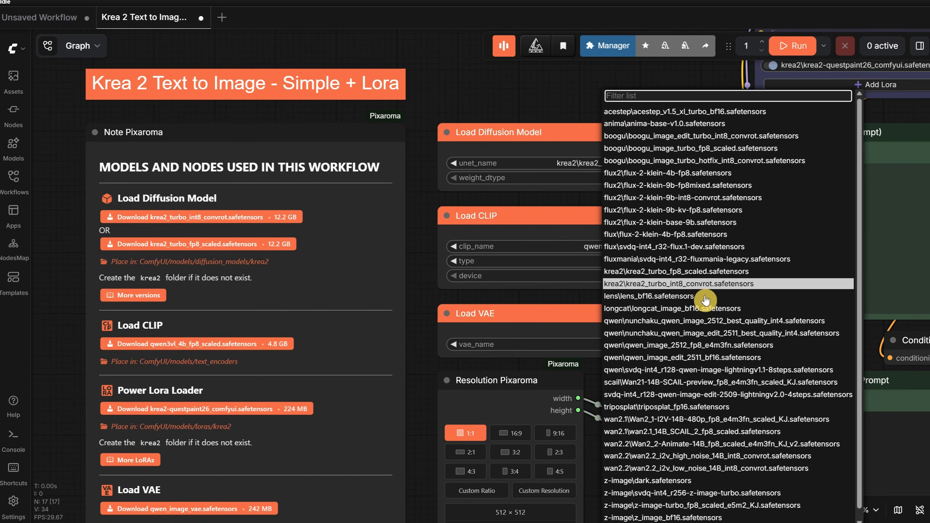
{"action": "left_click", "coordinate": [677, 288]}
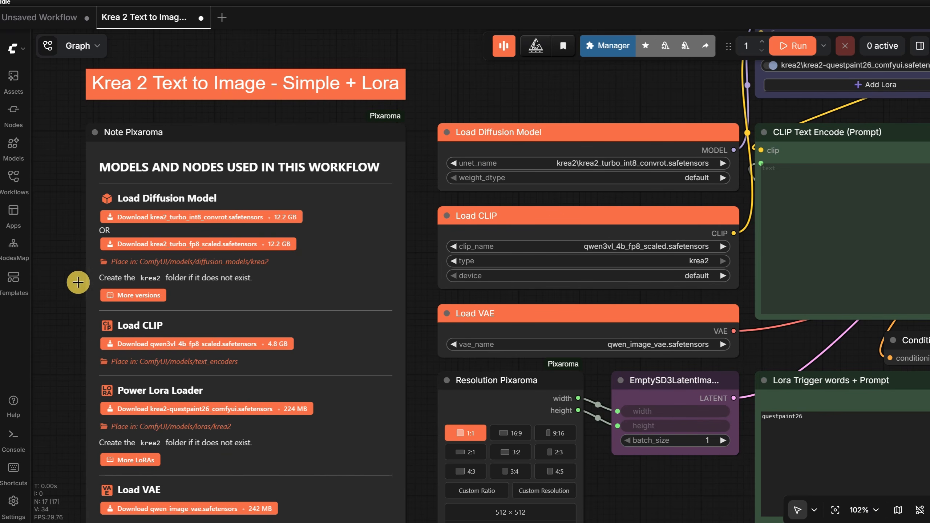
Step: Look through the available LoRA files in the Power Lora Loader without choosing one
{"action": "scroll", "coordinate": [169, 301], "scroll_direction": "down", "scroll_amount": 3}
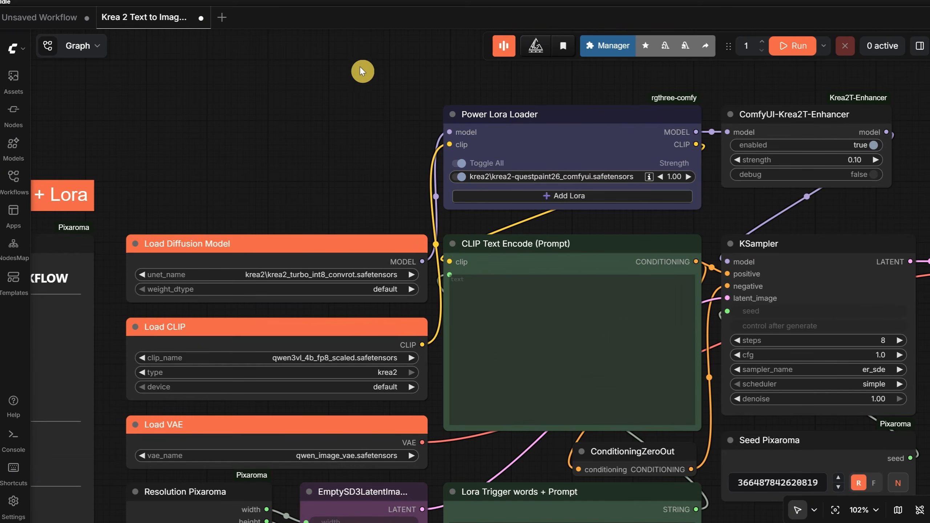
{"action": "left_click", "coordinate": [520, 179]}
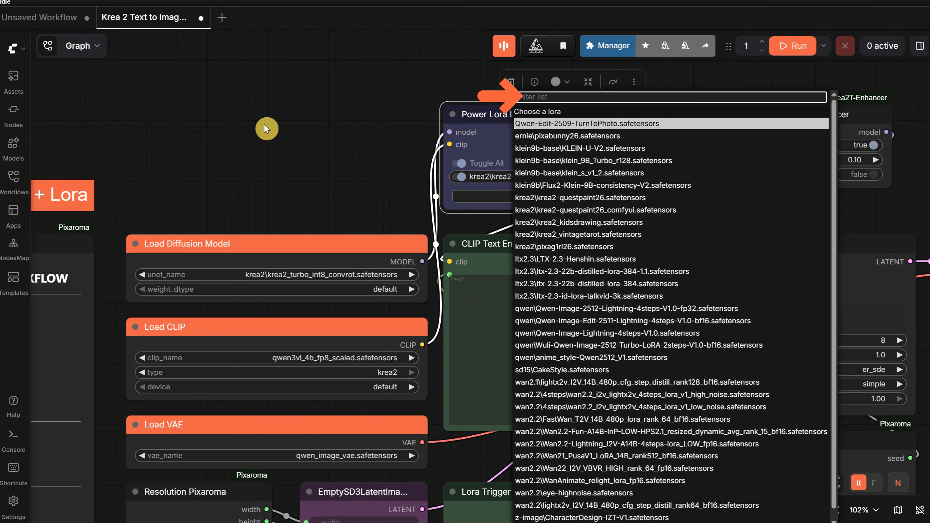
{"action": "left_click", "coordinate": [308, 135]}
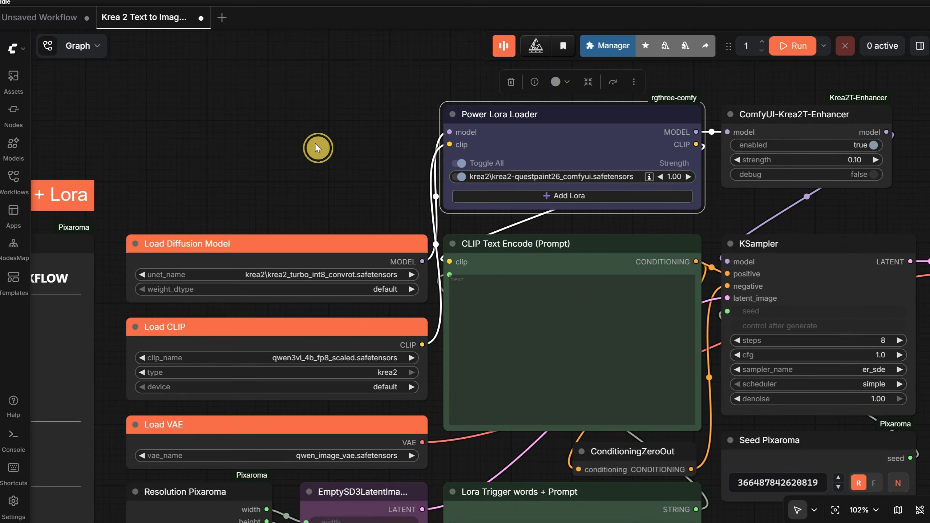
{"action": "left_click_drag", "start_coordinate": [347, 102], "coordinate": [321, 104]}
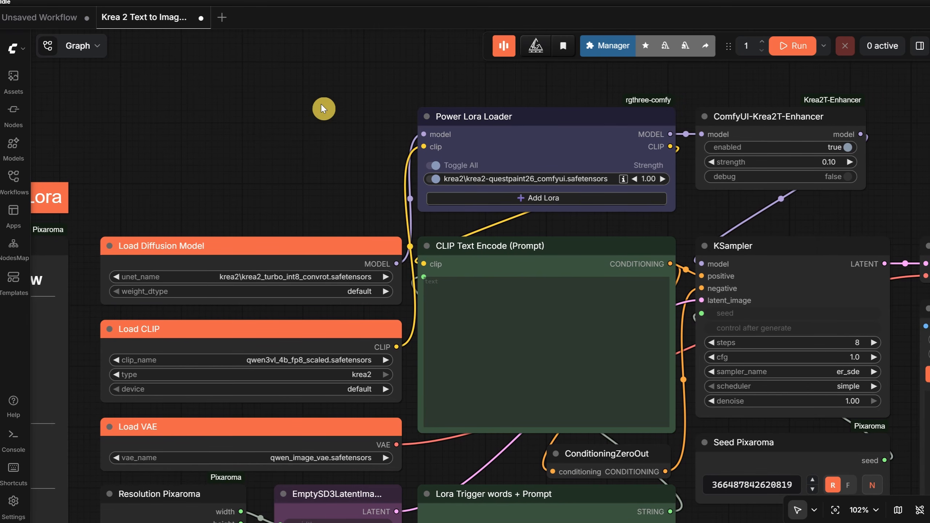
Step: Enable Auto Nest Subdirectories in Menus in the rgthree-comfy settings with 2 items needed to trigger nesting, and save
{"action": "left_click", "coordinate": [530, 46]}
{"action": "left_click", "coordinate": [544, 68]}
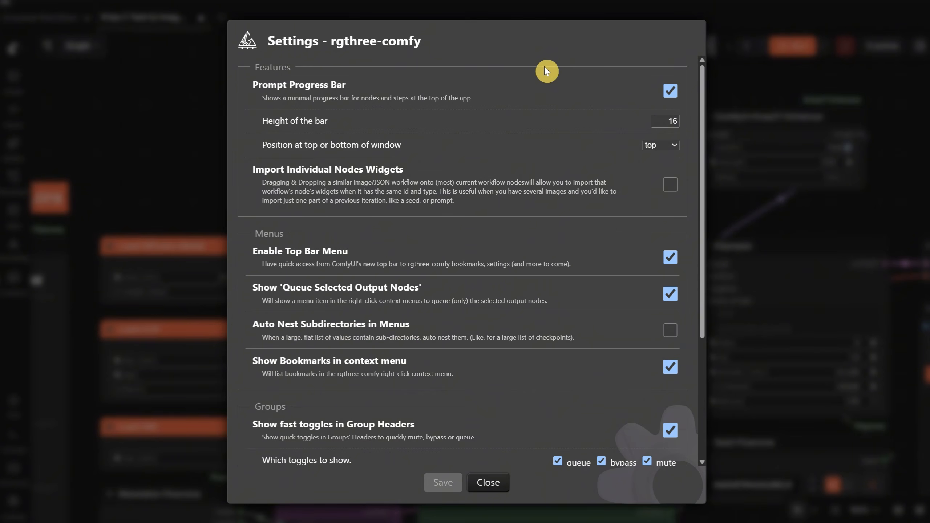
{"action": "left_click", "coordinate": [667, 332]}
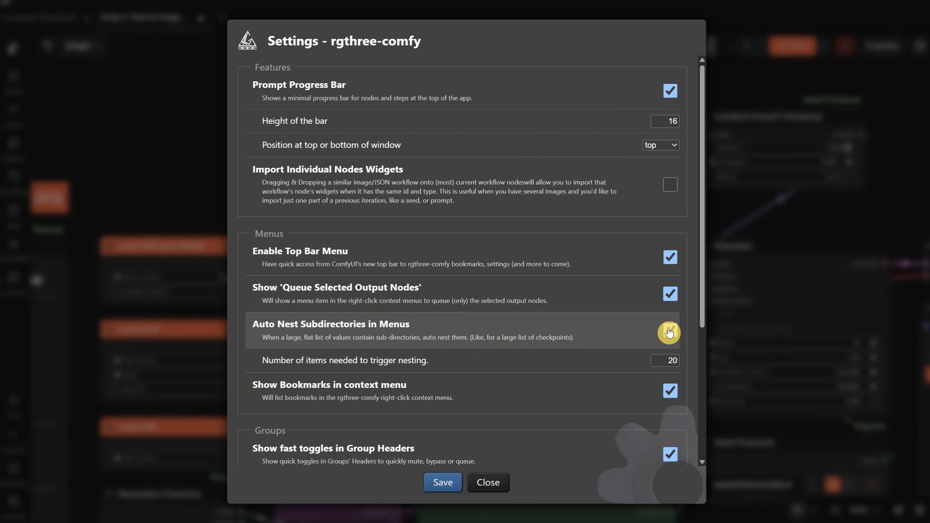
{"action": "left_click_drag", "start_coordinate": [659, 360], "coordinate": [695, 364]}
{"action": "type", "text": "2"}
{"action": "left_click", "coordinate": [438, 487]}
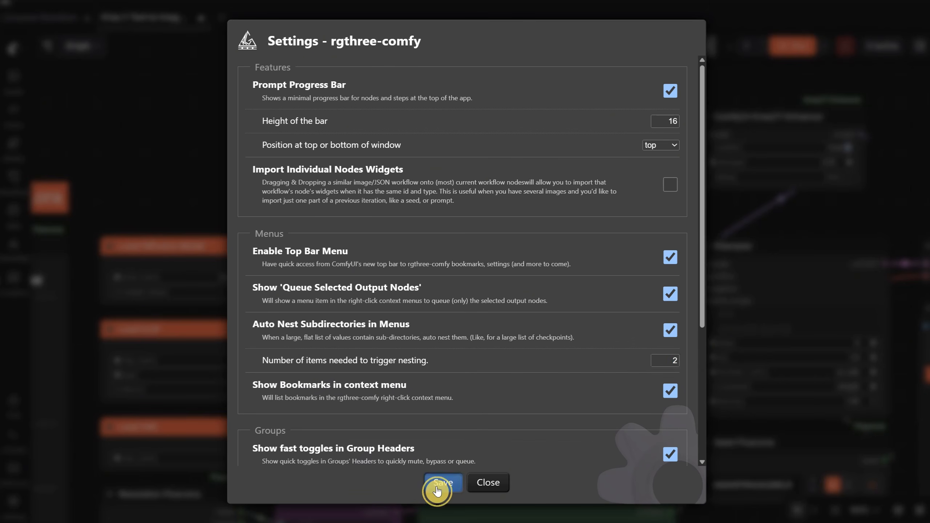
Step: Choose pixag1rl26.safetensors from the krea2 folder in the Power Lora Loader
{"action": "left_click", "coordinate": [532, 179]}
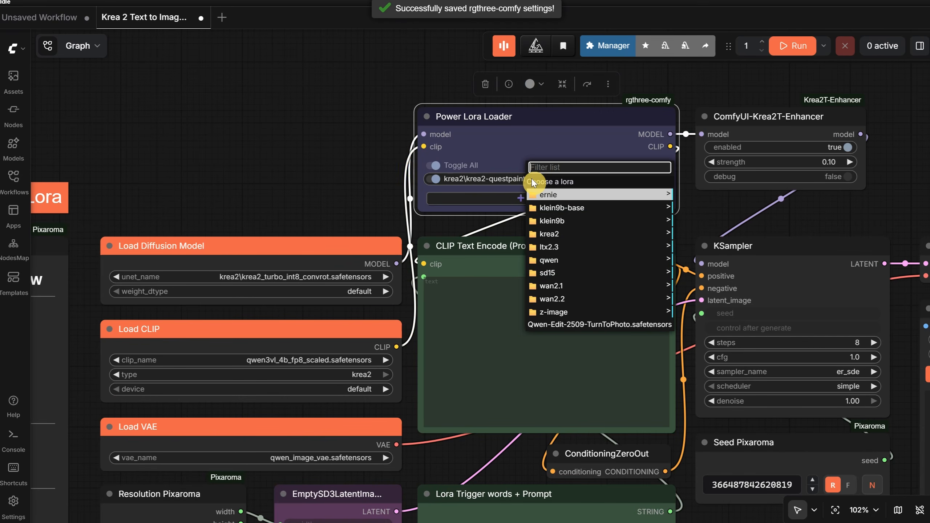
{"action": "left_click", "coordinate": [576, 239]}
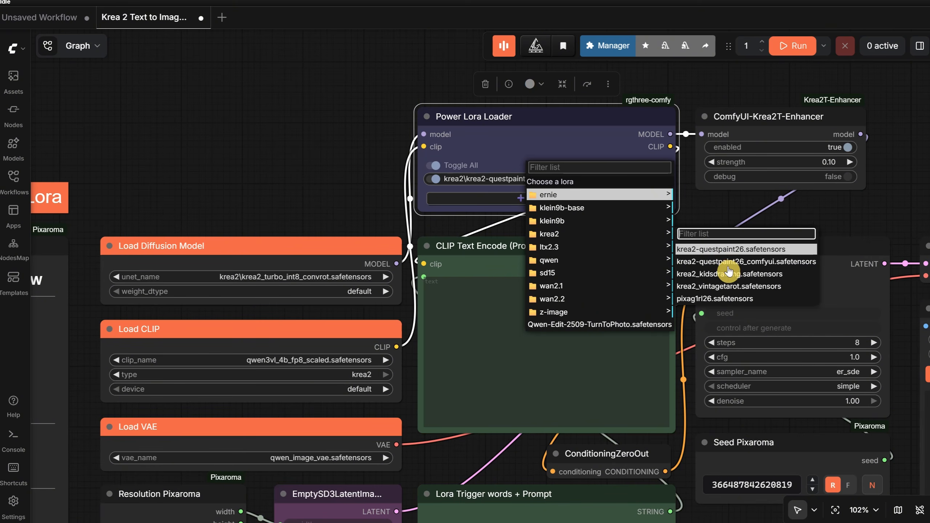
{"action": "left_click", "coordinate": [700, 301]}
Step: Replace the trigger word in the Lora Trigger words + Prompt node with pixag1rl26
{"action": "left_click_drag", "start_coordinate": [331, 173], "coordinate": [256, 106]}
{"action": "left_click", "coordinate": [444, 467]}
{"action": "key", "text": "ctrl+a"}
{"action": "type", "text": "pixag1rl"}
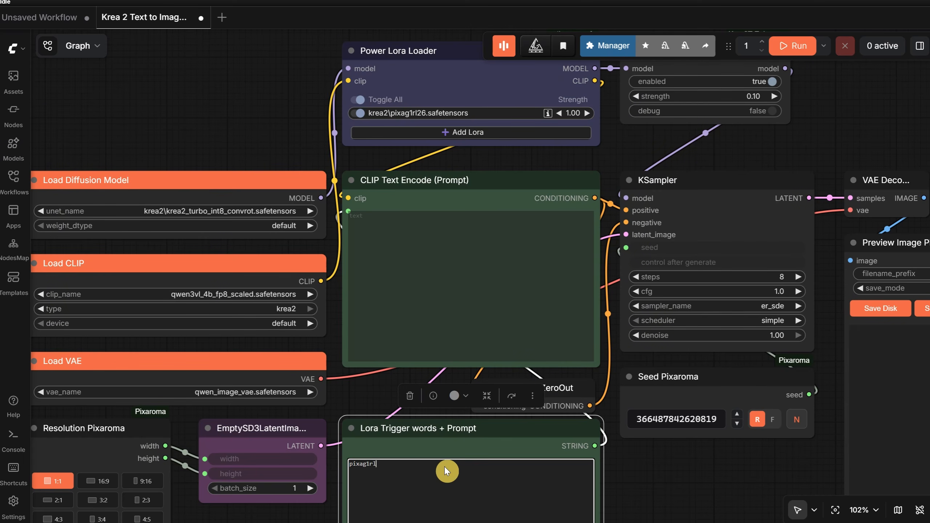
{"action": "type", "text": "26"}
Step: Replace the prompt below the trigger word with "portrait of a woman in a pink tshirt" and run the workflow
{"action": "scroll", "coordinate": [445, 467], "scroll_direction": "up", "scroll_amount": 1}
{"action": "scroll", "coordinate": [634, 448], "scroll_direction": "down", "scroll_amount": 3}
{"action": "left_click_drag", "start_coordinate": [661, 484], "coordinate": [679, 337]}
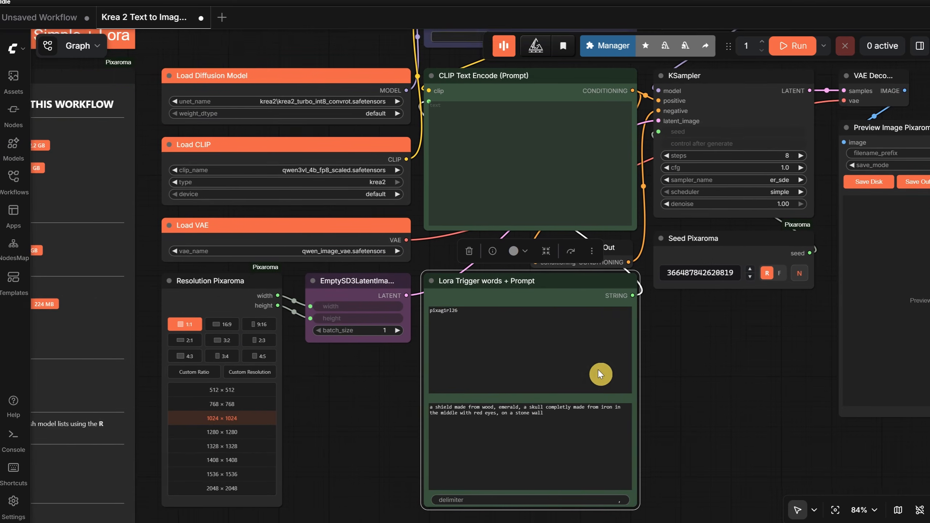
{"action": "scroll", "coordinate": [561, 406], "scroll_direction": "up", "scroll_amount": 4}
{"action": "left_click", "coordinate": [381, 432]}
{"action": "key", "text": "ctrl+a"}
{"action": "type", "text": "portra"}
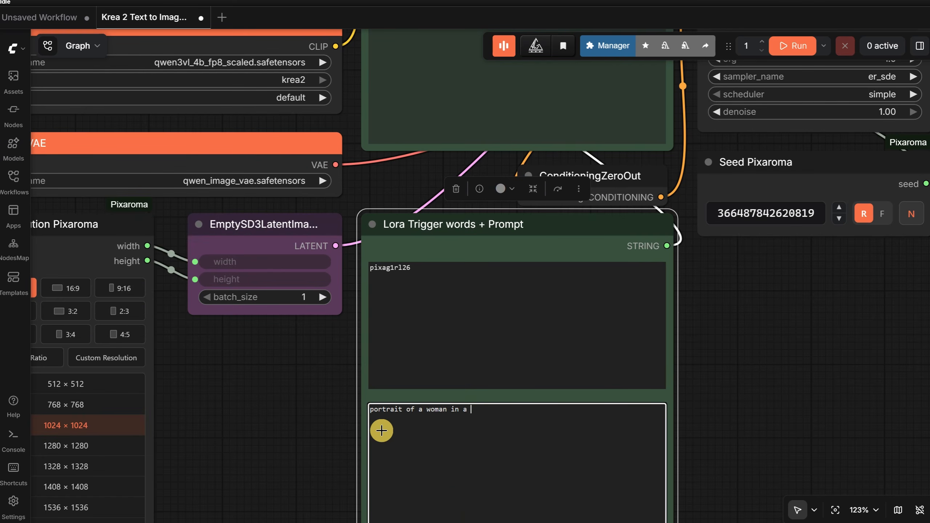
{"action": "scroll", "coordinate": [735, 293], "scroll_direction": "down", "scroll_amount": 6}
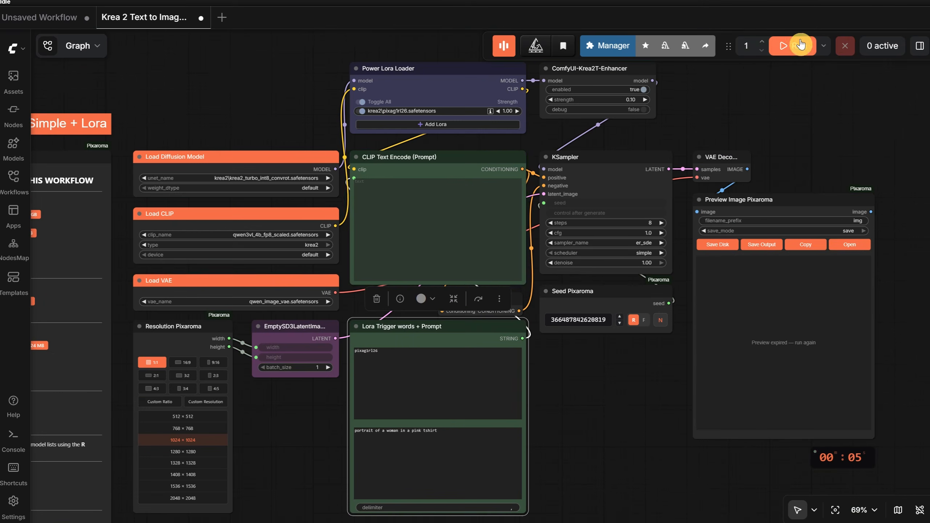
{"action": "left_click", "coordinate": [793, 46]}
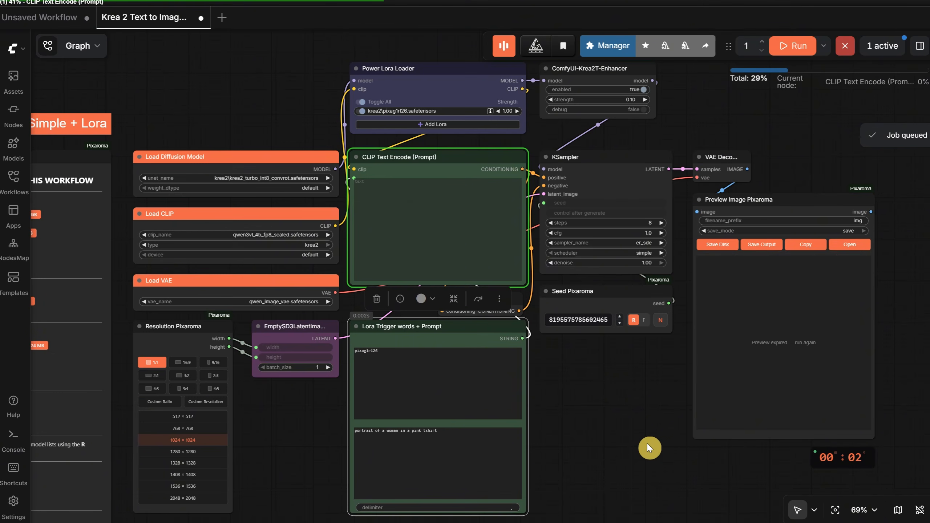
Step: Load 01.jpeg from the woman dataset folder into a Load Image node beside the generated preview and enlarge it for comparison
{"action": "left_click_drag", "start_coordinate": [697, 363], "coordinate": [469, 344]}
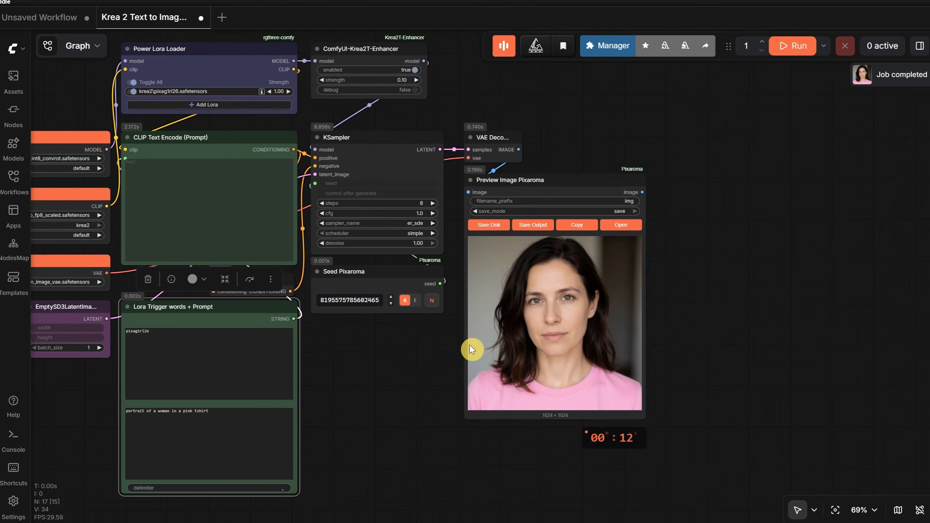
{"action": "scroll", "coordinate": [689, 302], "scroll_direction": "up", "scroll_amount": 6}
{"action": "left_click_drag", "start_coordinate": [654, 320], "coordinate": [641, 289]}
{"action": "key", "text": "alt+Tab"}
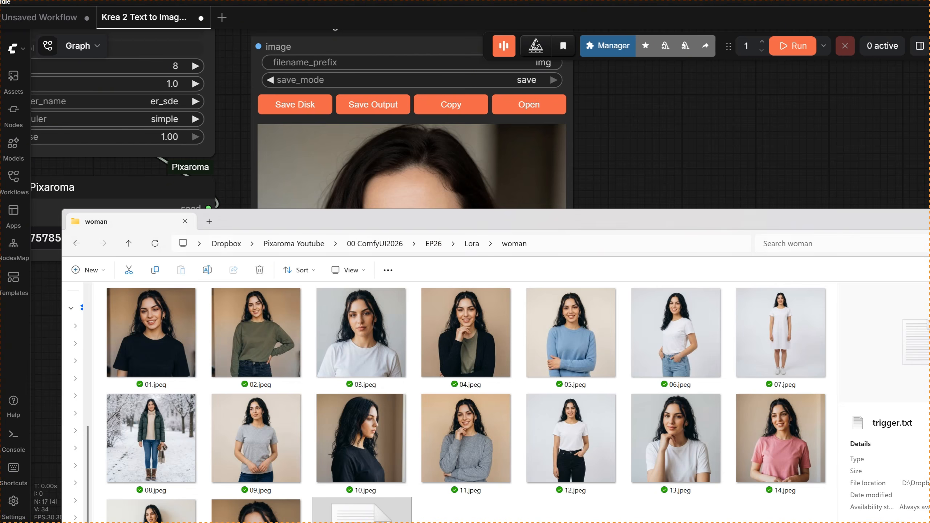
{"action": "left_click", "coordinate": [179, 383]}
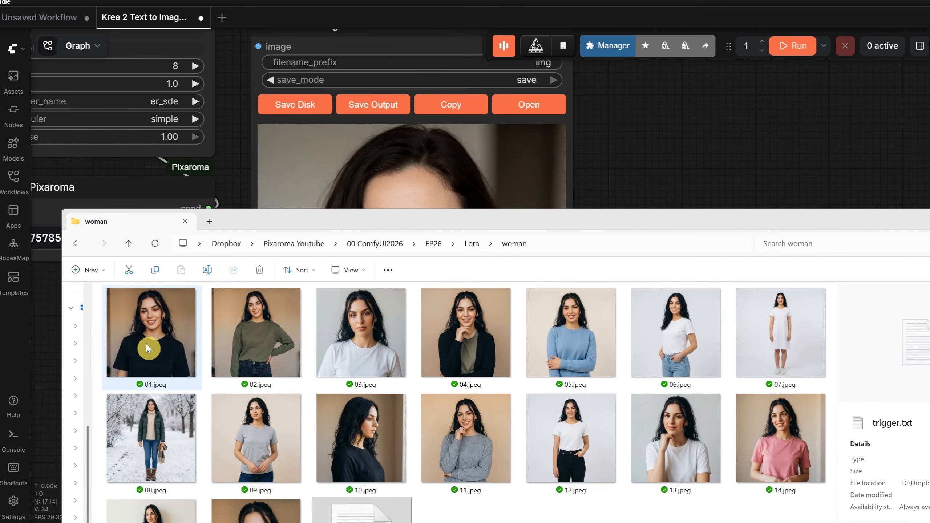
{"action": "left_click_drag", "start_coordinate": [147, 345], "coordinate": [657, 161]}
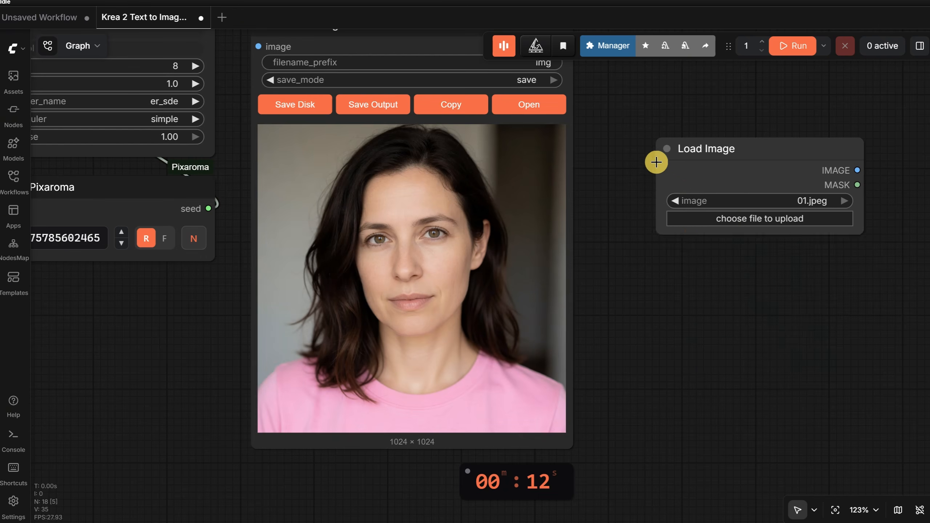
{"action": "left_click_drag", "start_coordinate": [716, 174], "coordinate": [665, 99]}
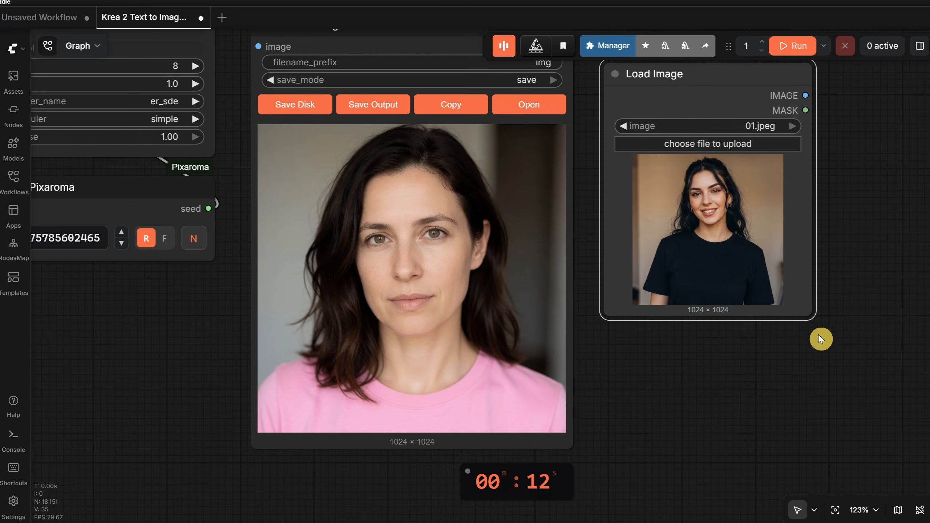
{"action": "left_click_drag", "start_coordinate": [811, 314], "coordinate": [898, 504]}
{"action": "scroll", "coordinate": [780, 381], "scroll_direction": "down", "scroll_amount": 2}
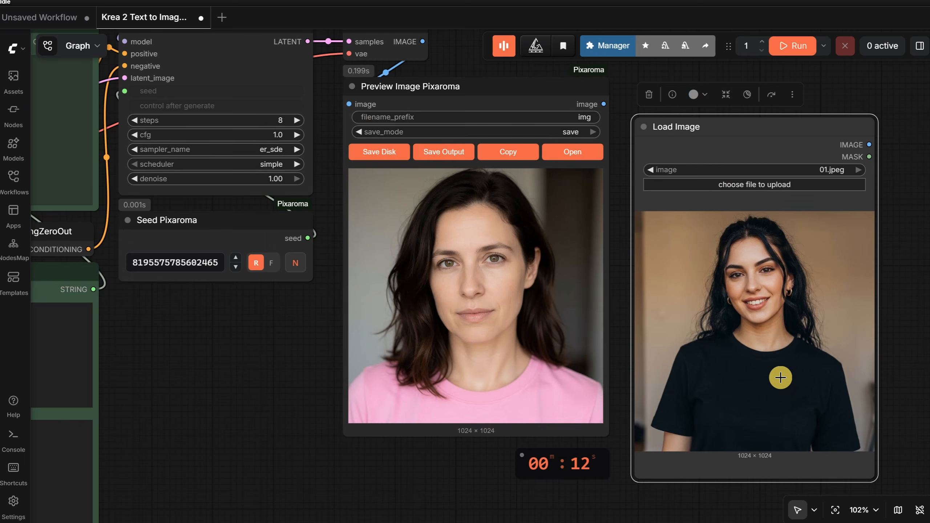
{"action": "scroll", "coordinate": [714, 269], "scroll_direction": "down", "scroll_amount": 1}
{"action": "scroll", "coordinate": [714, 269], "scroll_direction": "down", "scroll_amount": 1}
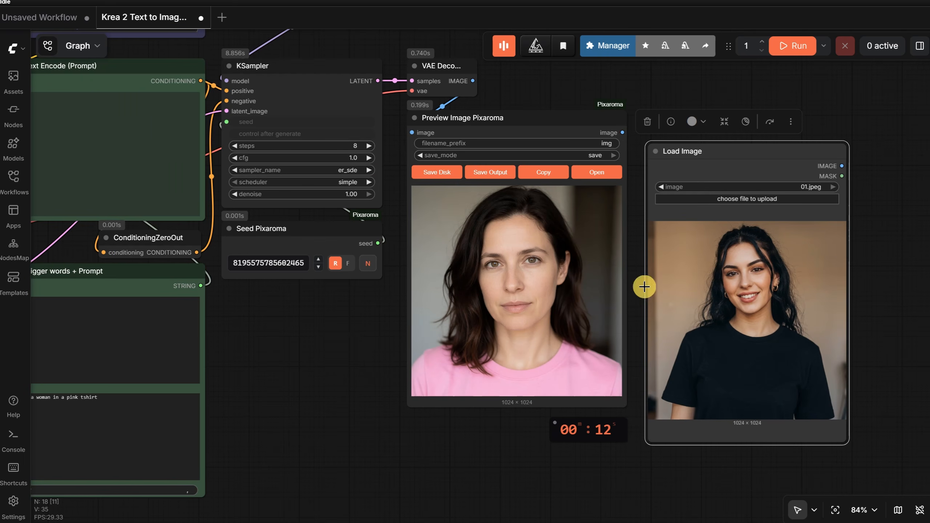
Step: Add a Krea LoRA Converter Pixaroma node in the empty area above the Load Diffusion Model node
{"action": "left_click_drag", "start_coordinate": [298, 349], "coordinate": [454, 446]}
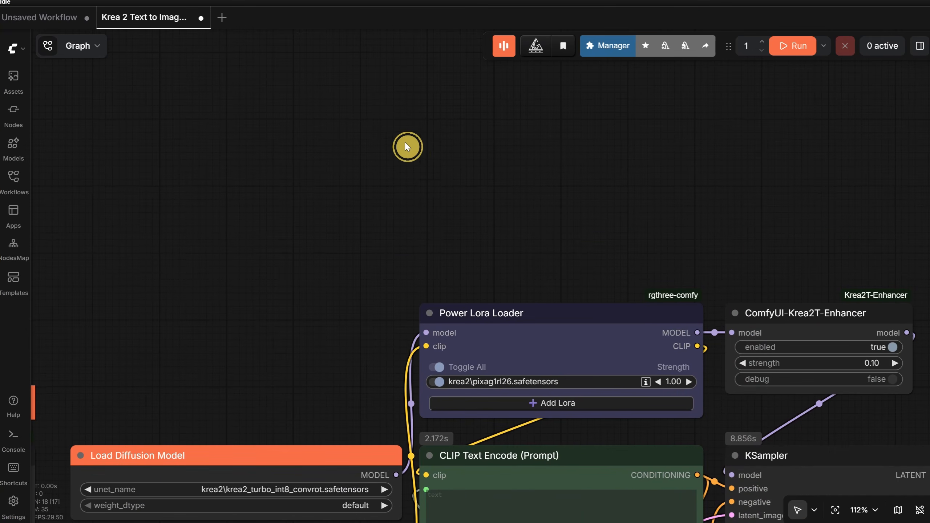
{"action": "double_click", "coordinate": [413, 154]}
{"action": "type", "text": "krea lora"}
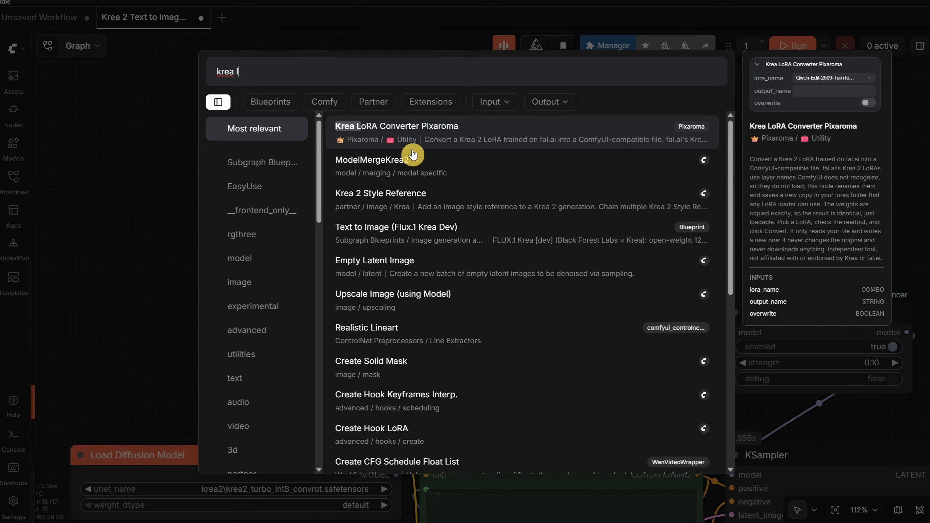
{"action": "left_click", "coordinate": [433, 136]}
{"action": "left_click", "coordinate": [239, 145]}
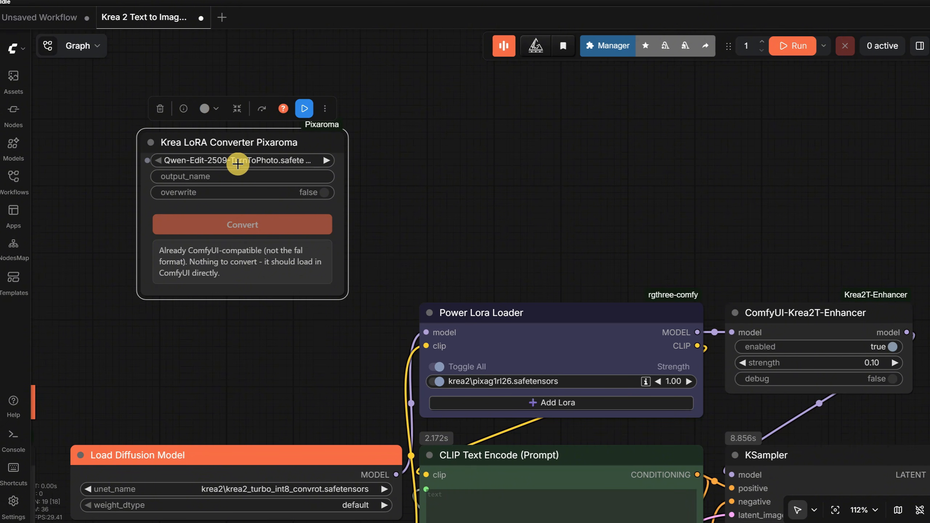
Step: Select pixag1rl26.safetensors from the krea2 folder as the LoRA in the converter node
{"action": "left_click", "coordinate": [238, 163]}
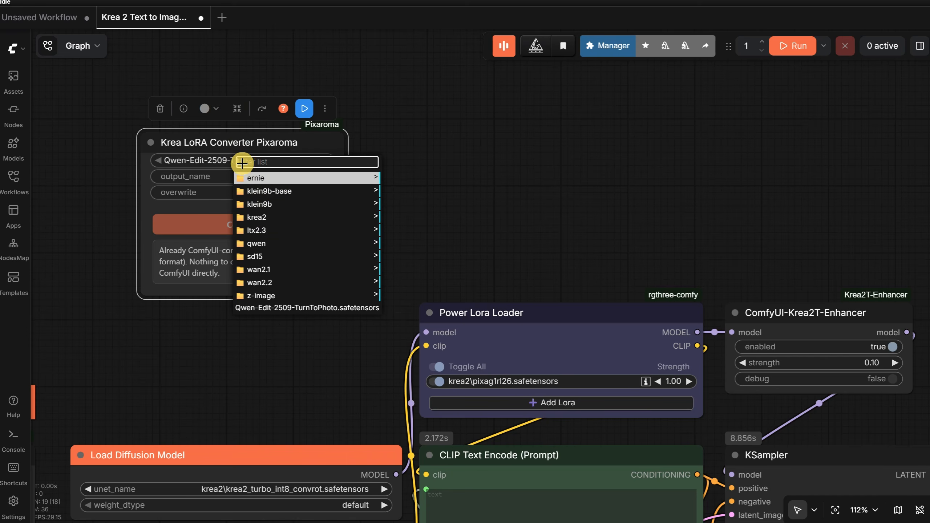
{"action": "left_click", "coordinate": [294, 218]}
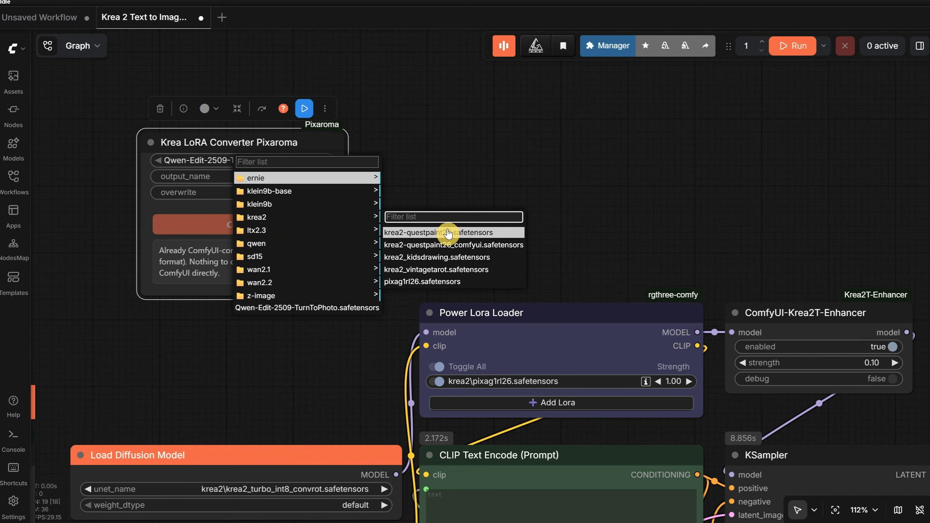
{"action": "left_click", "coordinate": [406, 282]}
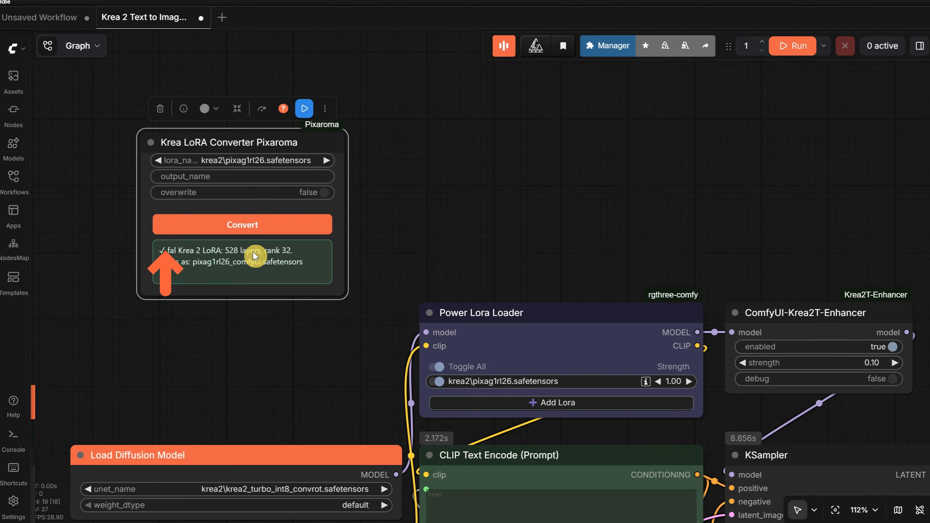
{"action": "left_click", "coordinate": [324, 161]}
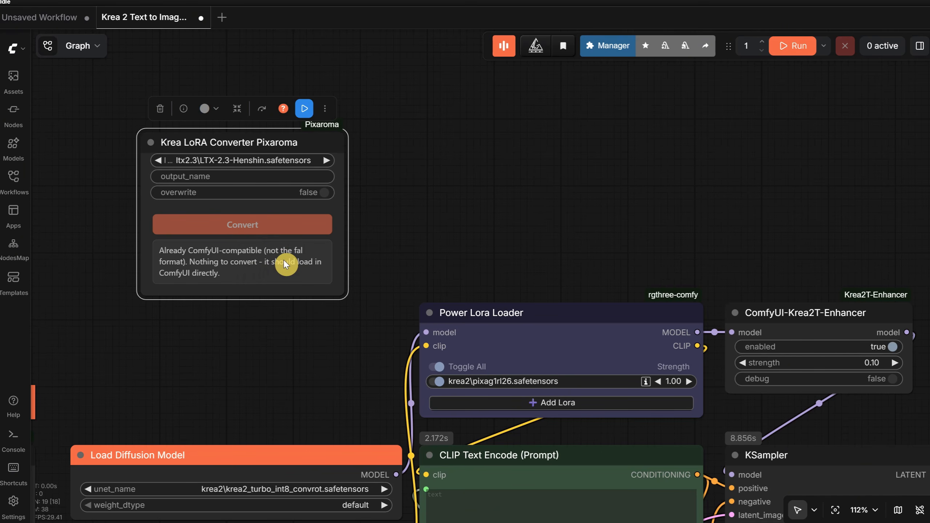
{"action": "left_click", "coordinate": [158, 160]}
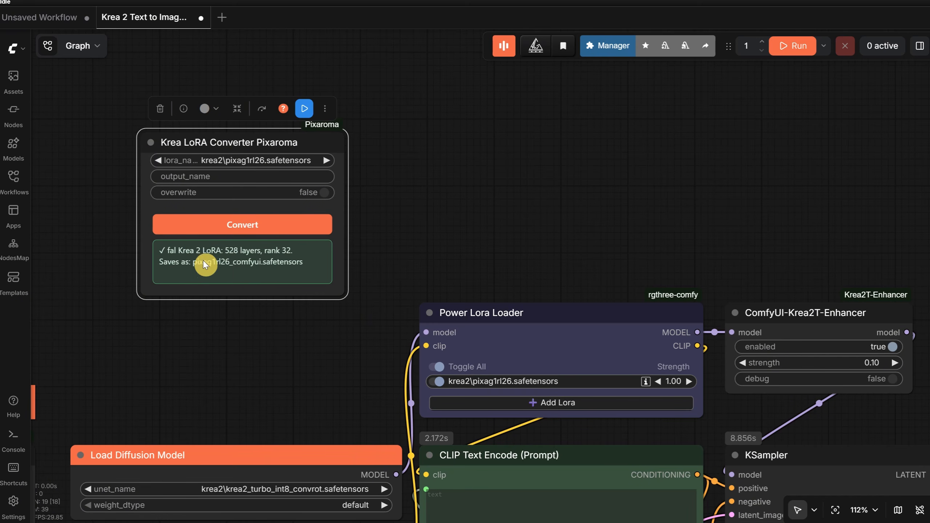
{"action": "left_click", "coordinate": [276, 179]}
{"action": "type", "text": "pi"}
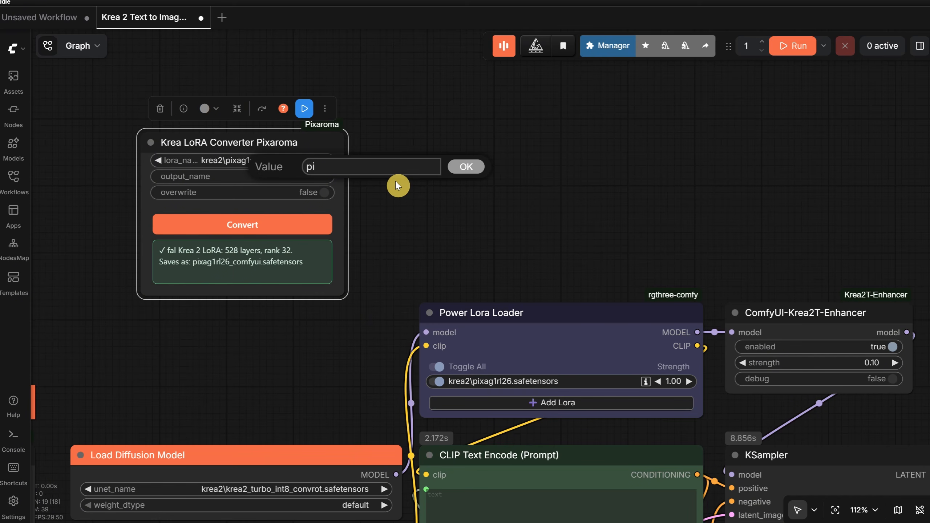
{"action": "type", "text": "xag1rl"}
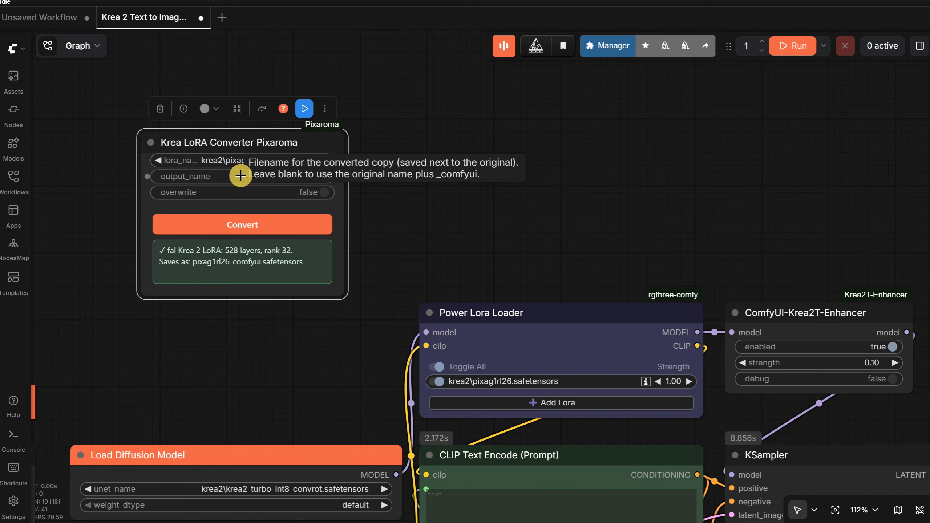
Step: Convert the selected LoRA with the output name left blank, and delete the converter node
{"action": "left_click", "coordinate": [247, 230]}
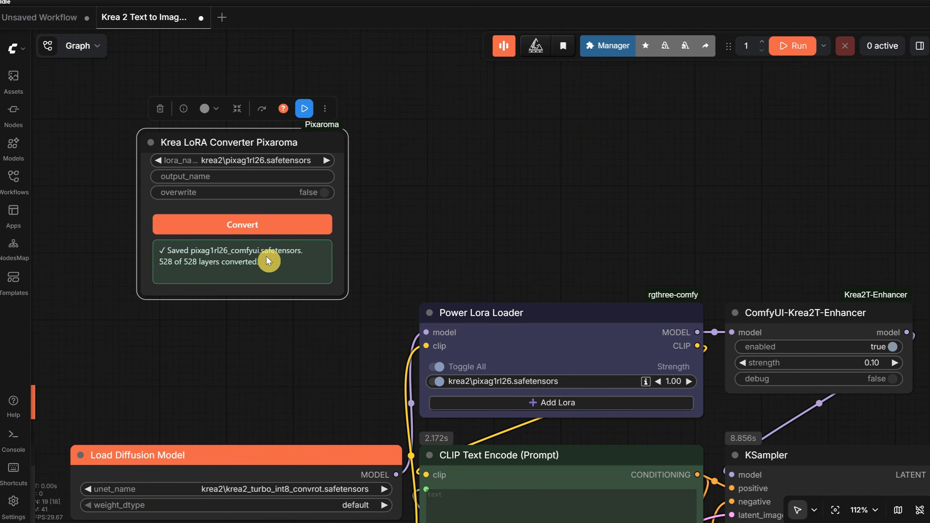
{"action": "left_click_drag", "start_coordinate": [249, 142], "coordinate": [259, 149]}
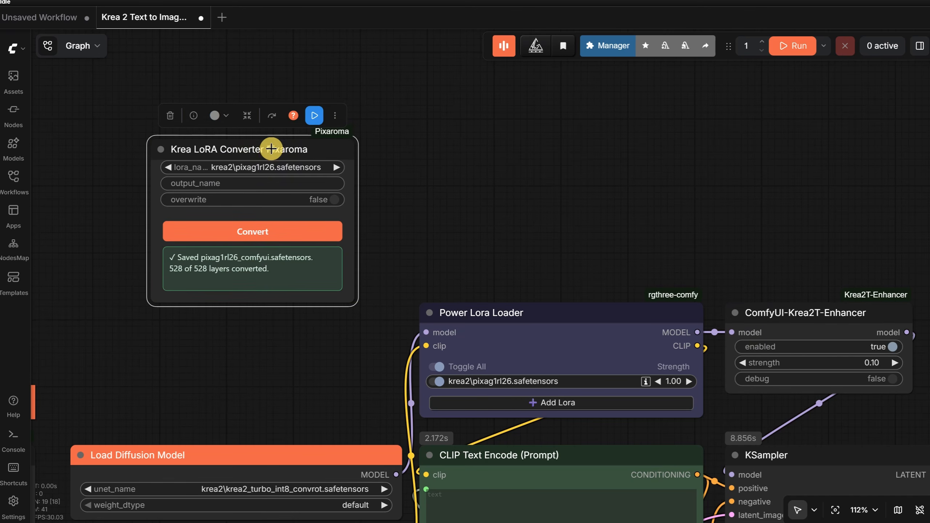
{"action": "key", "text": "Delete"}
Step: Choose pixag1rl26_comfyui.safetensors from the krea2 folder in the Power Lora Loader, run the workflow and compare the image with the reference
{"action": "left_click_drag", "start_coordinate": [525, 228], "coordinate": [455, 92]}
{"action": "left_click", "coordinate": [465, 239]}
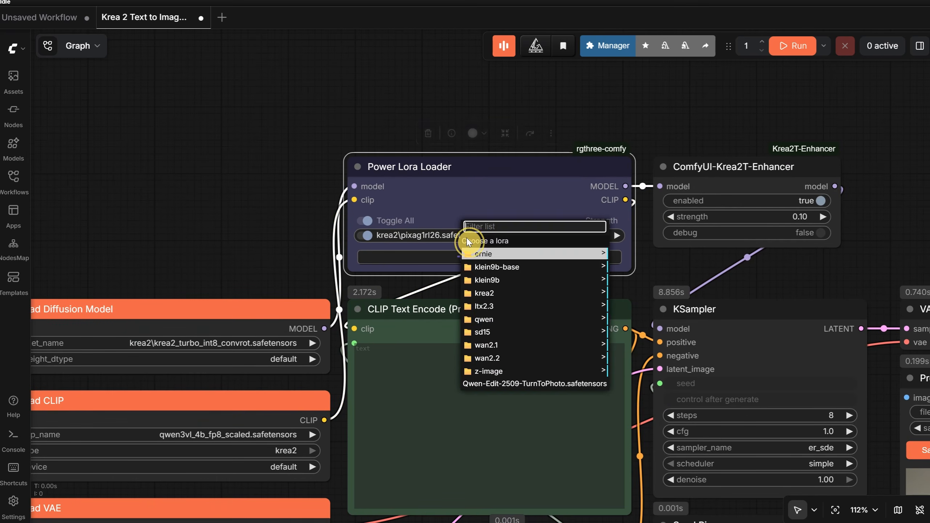
{"action": "left_click", "coordinate": [514, 296]}
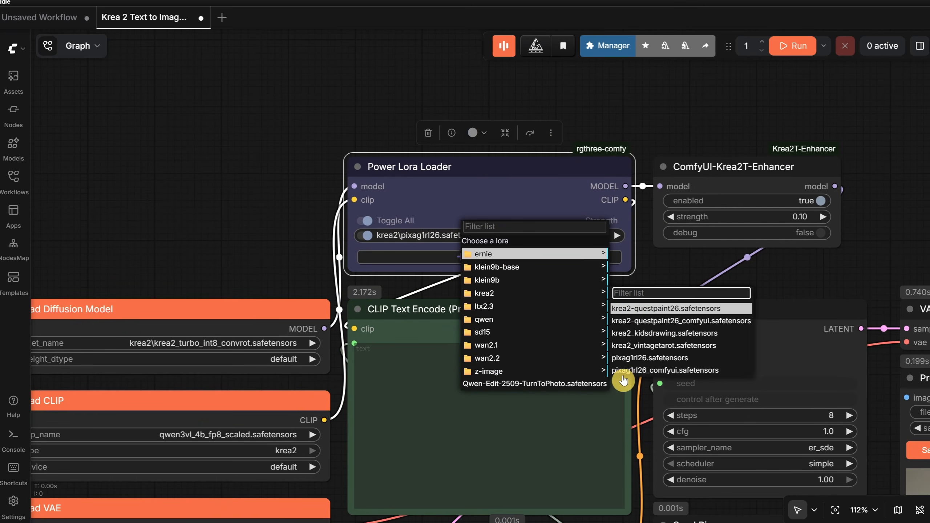
{"action": "left_click", "coordinate": [651, 373]}
{"action": "scroll", "coordinate": [188, 122], "scroll_direction": "down", "scroll_amount": 6}
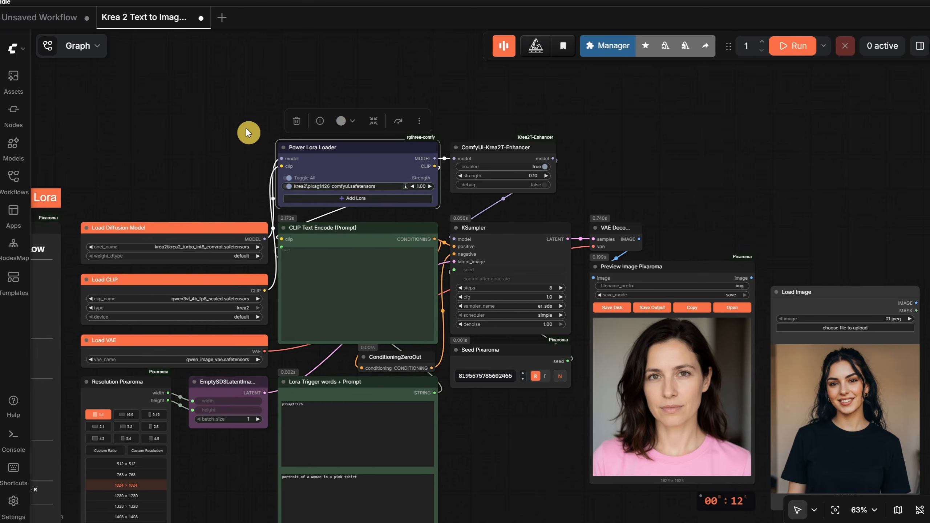
{"action": "left_click_drag", "start_coordinate": [523, 464], "coordinate": [449, 424]}
{"action": "left_click", "coordinate": [793, 45]}
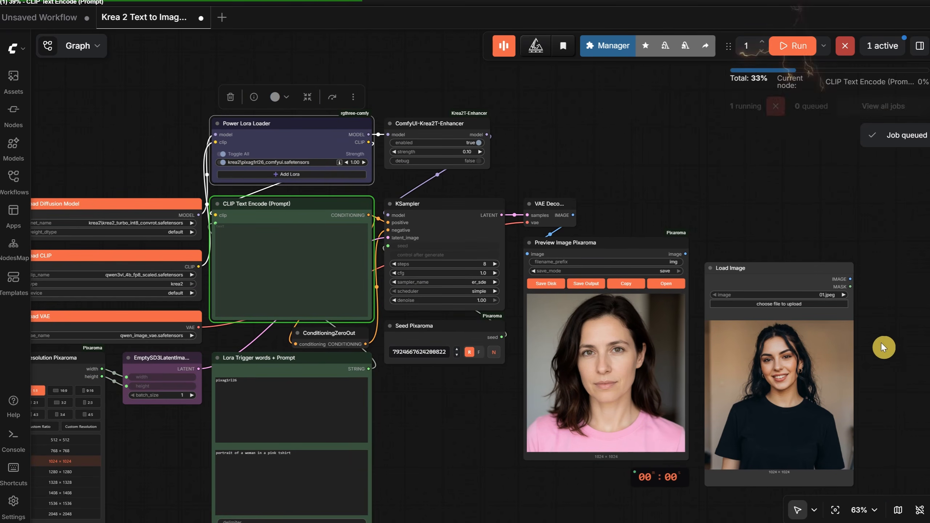
{"action": "scroll", "coordinate": [875, 383], "scroll_direction": "up", "scroll_amount": 6}
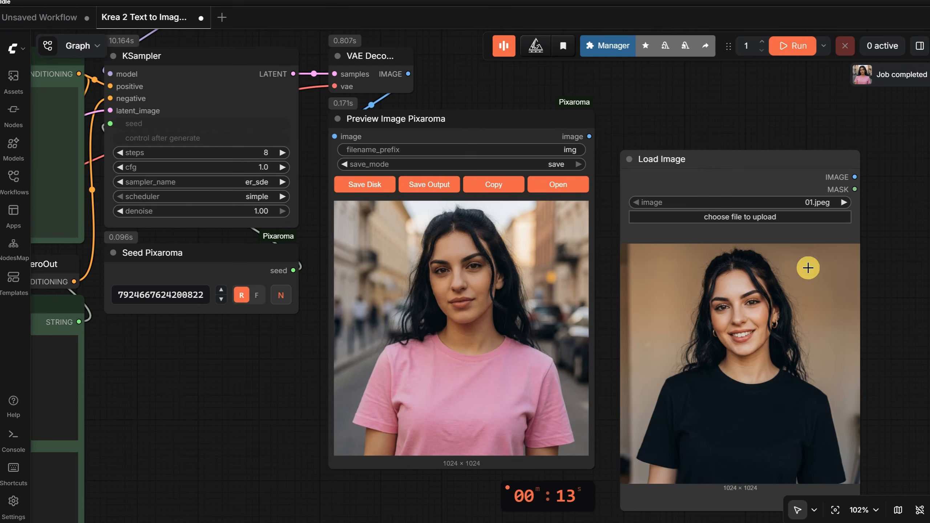
{"action": "scroll", "coordinate": [892, 326], "scroll_direction": "down", "scroll_amount": 3}
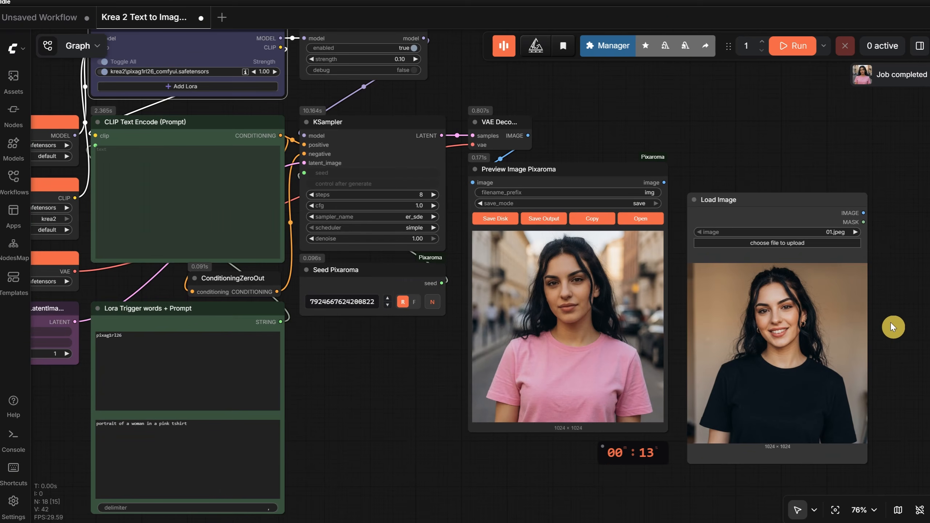
Step: Change the prompt to "portrait of a woman in a black tshirt, in a forest" and run the workflow
{"action": "scroll", "coordinate": [423, 390], "scroll_direction": "up", "scroll_amount": 1}
{"action": "scroll", "coordinate": [262, 422], "scroll_direction": "up", "scroll_amount": 1}
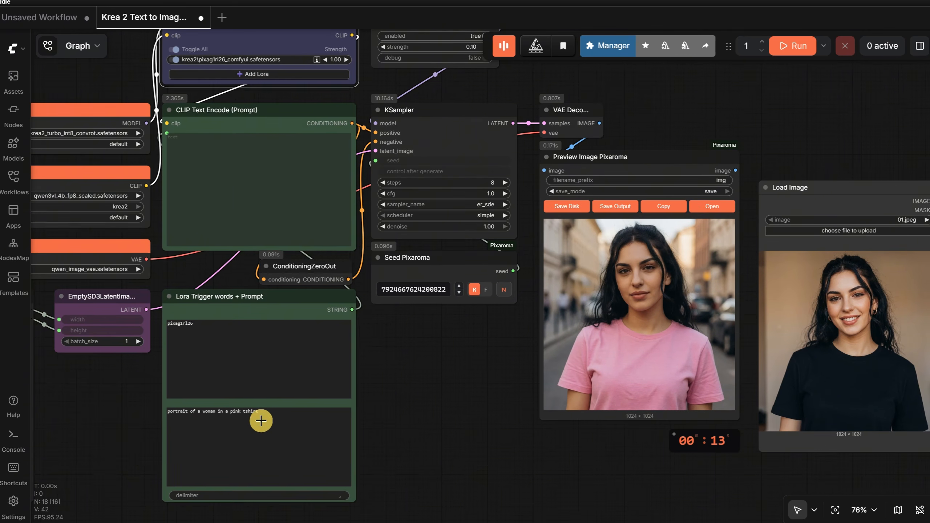
{"action": "left_click", "coordinate": [232, 405]}
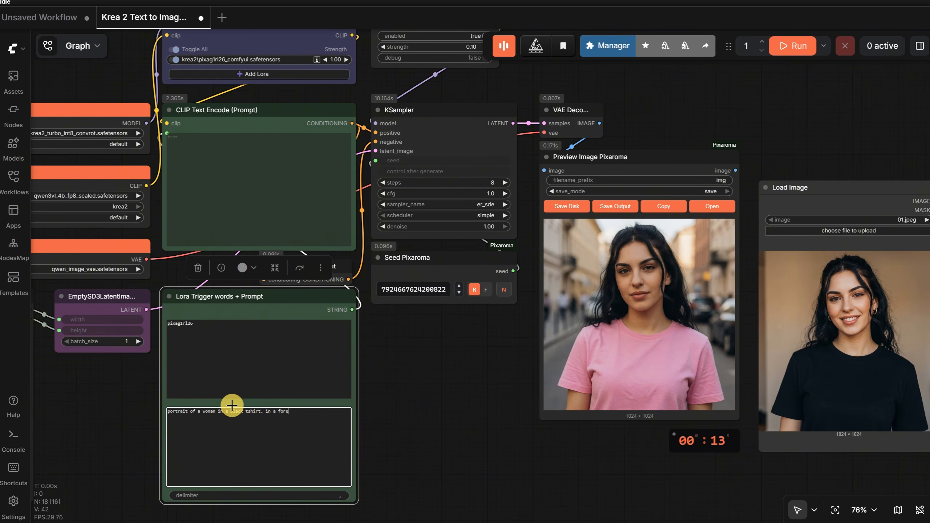
{"action": "key", "text": "ctrl+Return"}
{"action": "left_click_drag", "start_coordinate": [499, 474], "coordinate": [297, 483]}
{"action": "scroll", "coordinate": [787, 281], "scroll_direction": "up", "scroll_amount": 5}
{"action": "left_click_drag", "start_coordinate": [802, 284], "coordinate": [894, 266]}
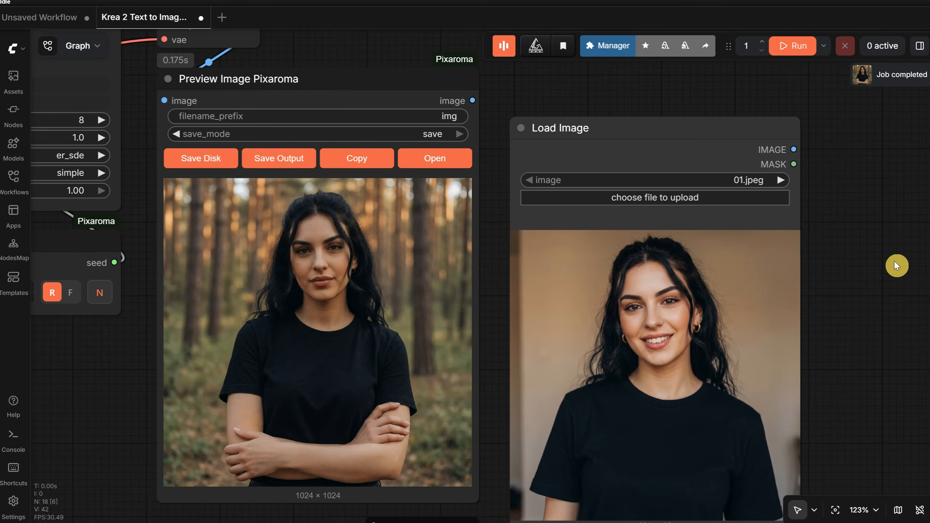
{"action": "scroll", "coordinate": [893, 261], "scroll_direction": "down", "scroll_amount": 4}
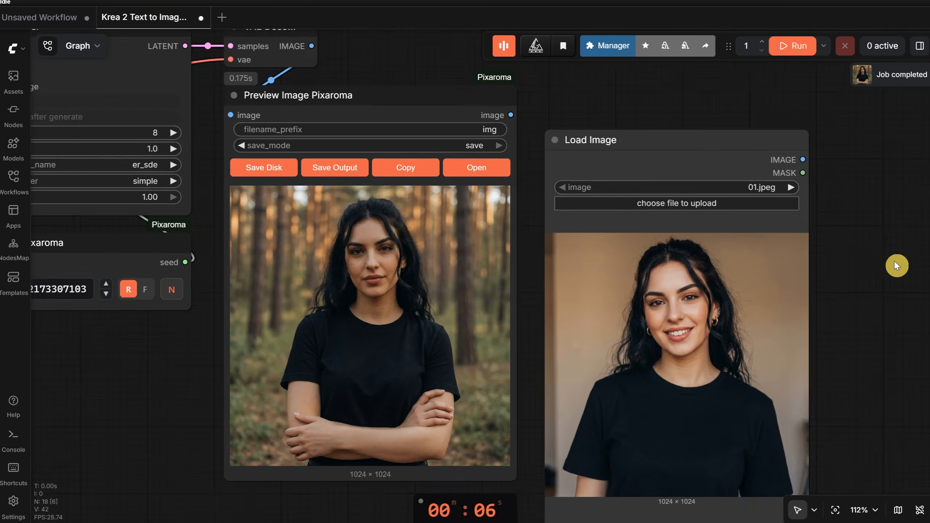
Step: Change the prompt to a woman in a yellow dress in a forest holding a white sign reading "PIXA", and run the workflow several times
{"action": "left_click_drag", "start_coordinate": [340, 389], "coordinate": [430, 391]}
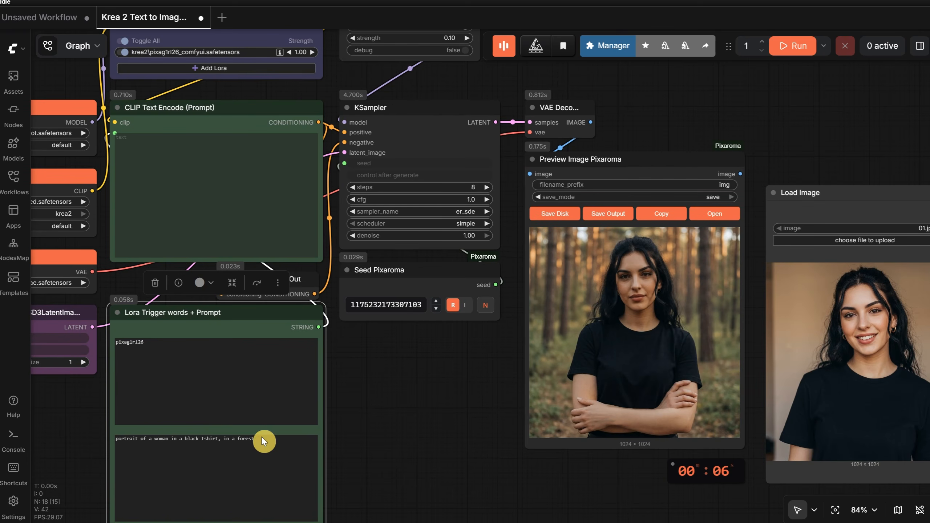
{"action": "left_click", "coordinate": [231, 437]}
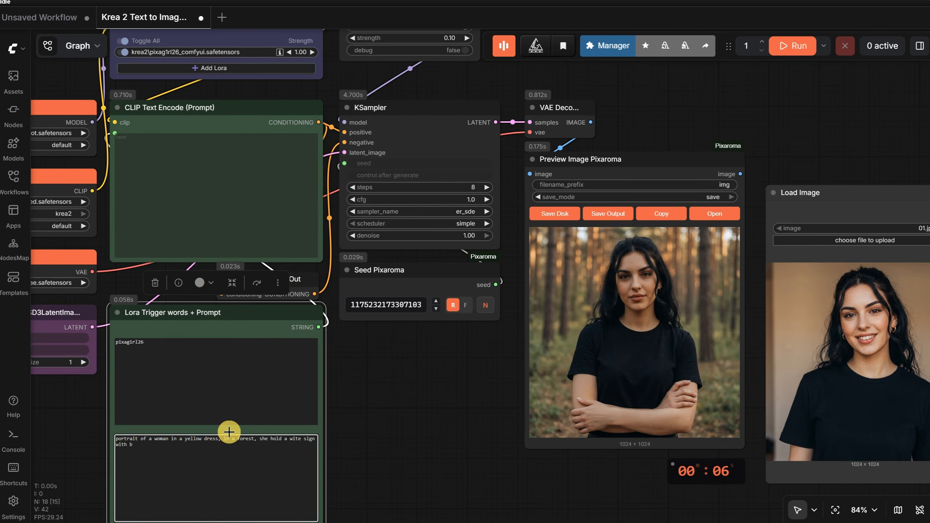
{"action": "type", "text": "IXA\""}
{"action": "key", "text": "ctrl+Return"}
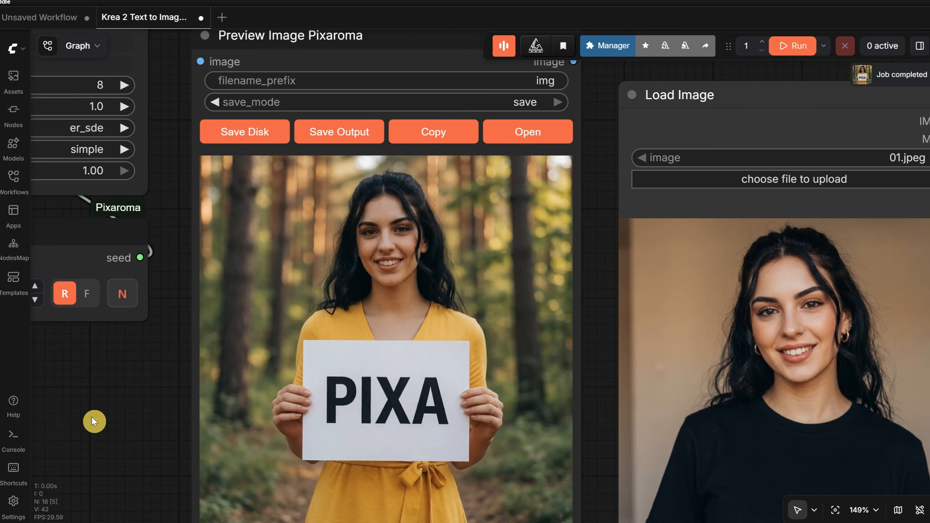
{"action": "scroll", "coordinate": [99, 417], "scroll_direction": "down", "scroll_amount": 5}
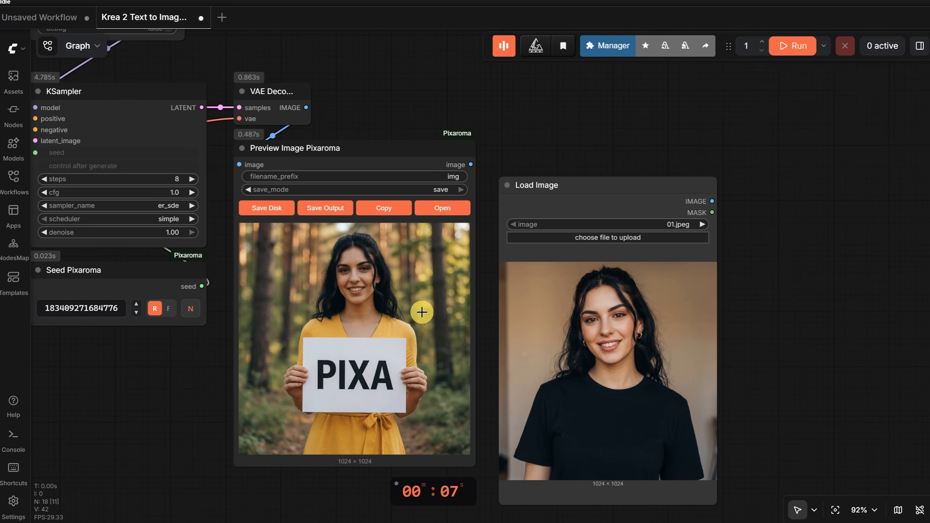
{"action": "left_click", "coordinate": [787, 46]}
{"action": "left_click", "coordinate": [787, 46]}
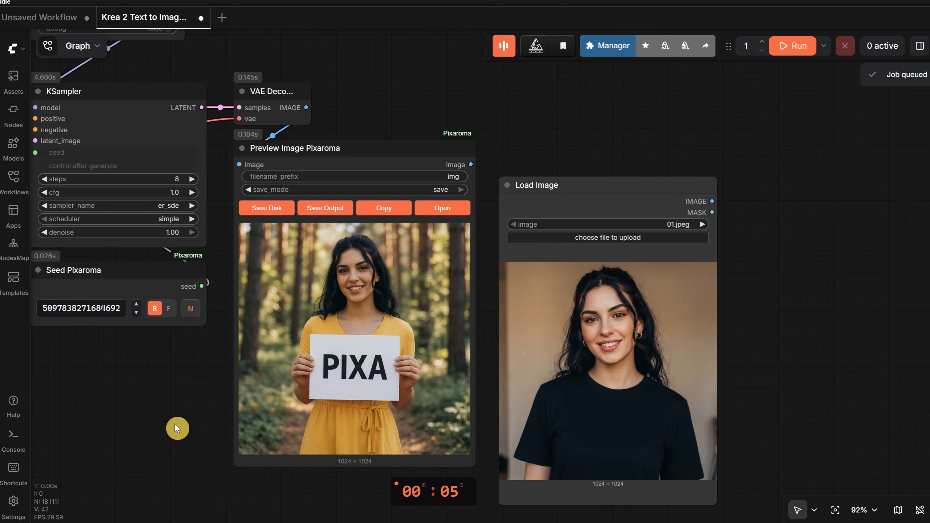
Step: Change the prompt to describe the woman with pink hair and glasses, and run the workflow
{"action": "left_click_drag", "start_coordinate": [99, 408], "coordinate": [670, 312]}
{"action": "scroll", "coordinate": [602, 355], "scroll_direction": "up", "scroll_amount": 4}
{"action": "left_click_drag", "start_coordinate": [332, 363], "coordinate": [491, 414]}
{"action": "type", "text": "win pink hair and glasses"}
{"action": "key", "text": "ctrl+Return"}
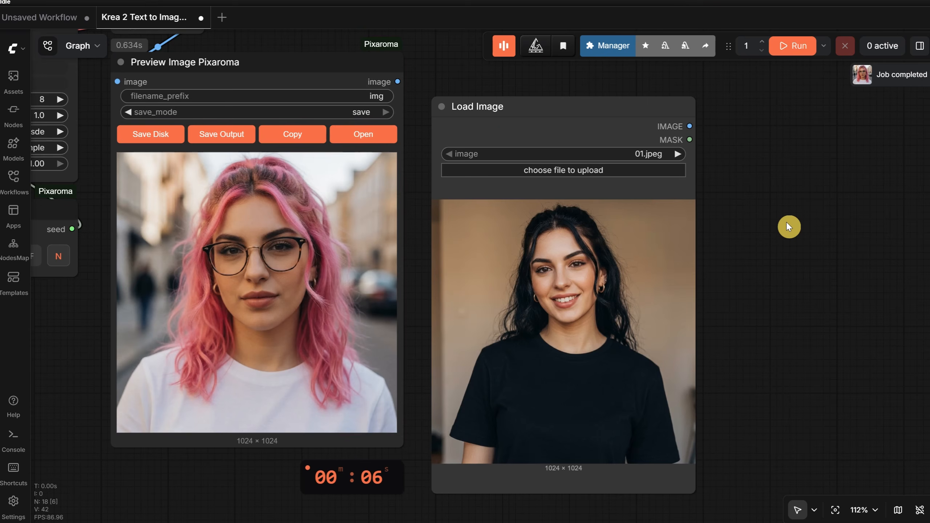
Step: Change the prompt to "portrait of a woman as a watercolor painting" and run the workflow
{"action": "left_click_drag", "start_coordinate": [789, 226], "coordinate": [827, 223]}
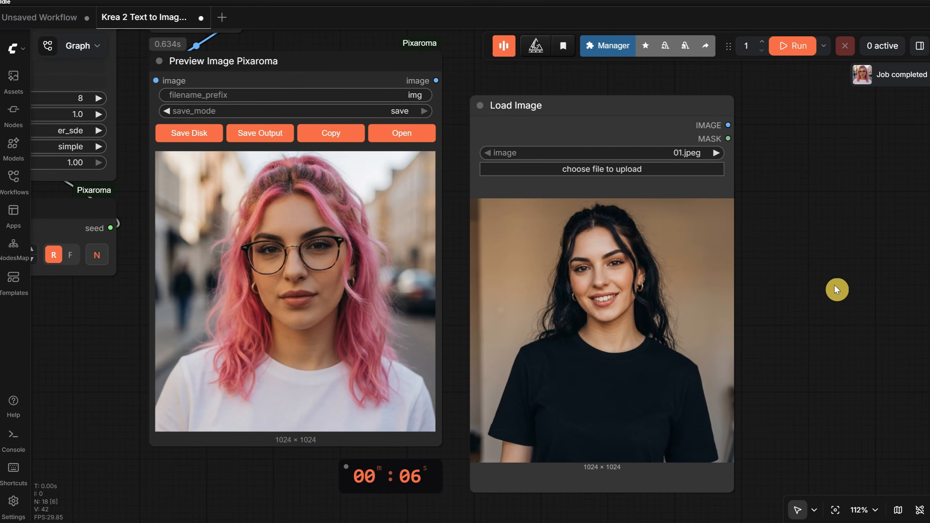
{"action": "scroll", "coordinate": [836, 290], "scroll_direction": "down", "scroll_amount": 6}
{"action": "scroll", "coordinate": [261, 363], "scroll_direction": "up", "scroll_amount": 6}
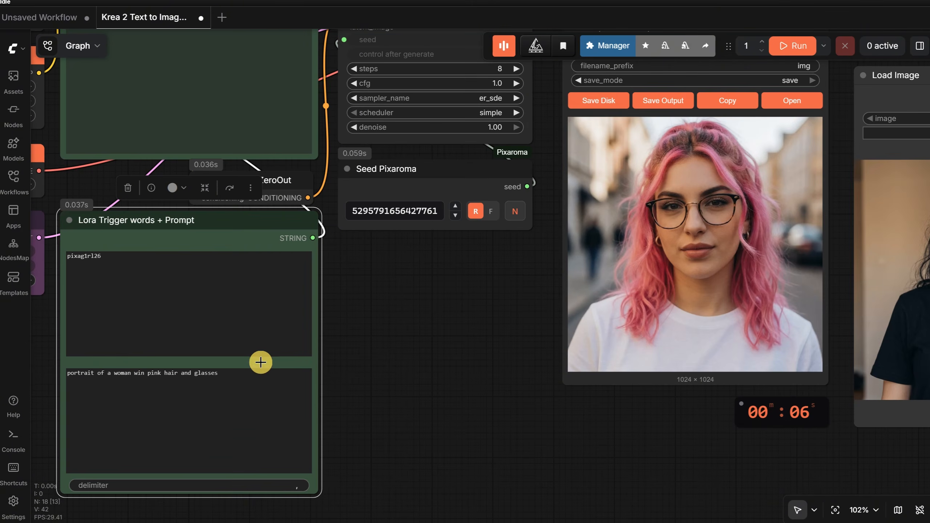
{"action": "left_click_drag", "start_coordinate": [232, 378], "coordinate": [136, 379]}
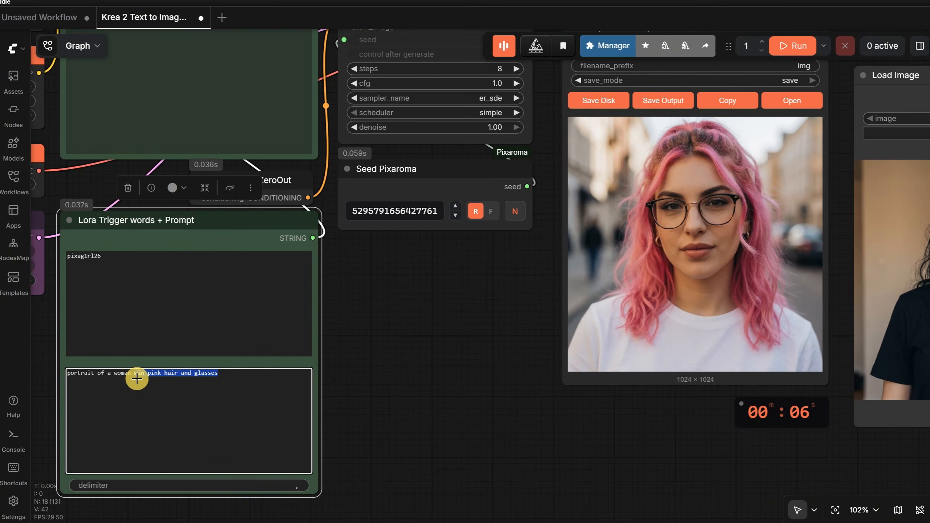
{"action": "type", "text": "as a watercolor painting"}
{"action": "key", "text": "ctrl+Return"}
{"action": "scroll", "coordinate": [505, 404], "scroll_direction": "down", "scroll_amount": 3}
{"action": "left_click_drag", "start_coordinate": [574, 467], "coordinate": [445, 501]}
{"action": "scroll", "coordinate": [464, 492], "scroll_direction": "up", "scroll_amount": 3}
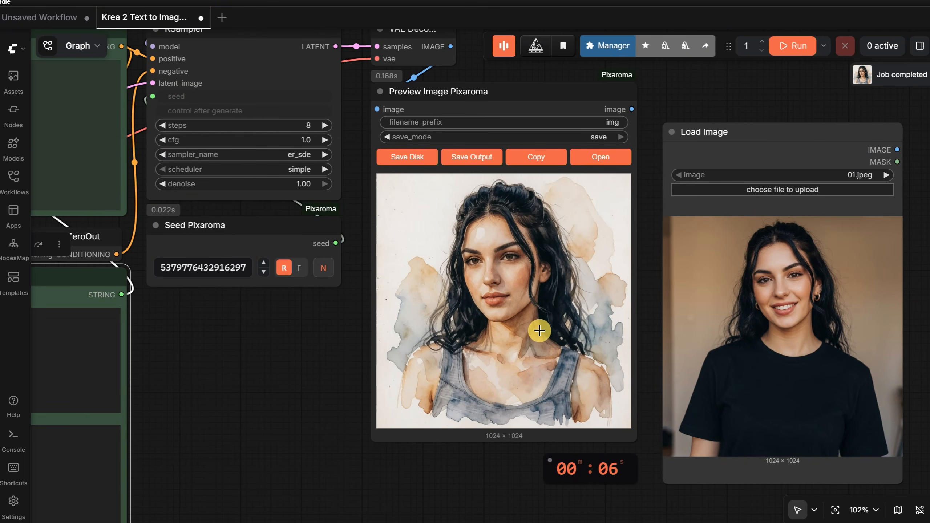
Step: Delete the Load Image reference node and the Preview Image Pixaroma node from the workflow
{"action": "scroll", "coordinate": [539, 329], "scroll_direction": "down", "scroll_amount": 2}
{"action": "left_click_drag", "start_coordinate": [370, 380], "coordinate": [465, 395]}
{"action": "scroll", "coordinate": [465, 395], "scroll_direction": "up", "scroll_amount": 1}
{"action": "left_click_drag", "start_coordinate": [353, 326], "coordinate": [357, 315]}
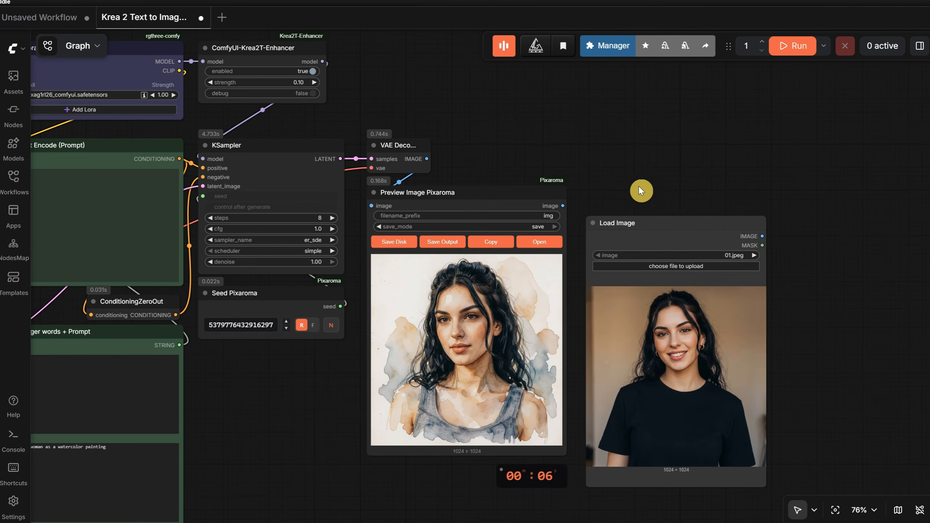
{"action": "left_click", "coordinate": [671, 226]}
{"action": "key", "text": "Delete"}
{"action": "left_click", "coordinate": [459, 191]}
{"action": "key", "text": "Delete"}
Step: Add an XY Plot Pixaroma node connected to the VAE Decode image output
{"action": "left_click_drag", "start_coordinate": [426, 159], "coordinate": [542, 147]}
{"action": "type", "text": "xy"}
{"action": "left_click", "coordinate": [485, 137]}
{"action": "scroll", "coordinate": [676, 216], "scroll_direction": "up", "scroll_amount": 5}
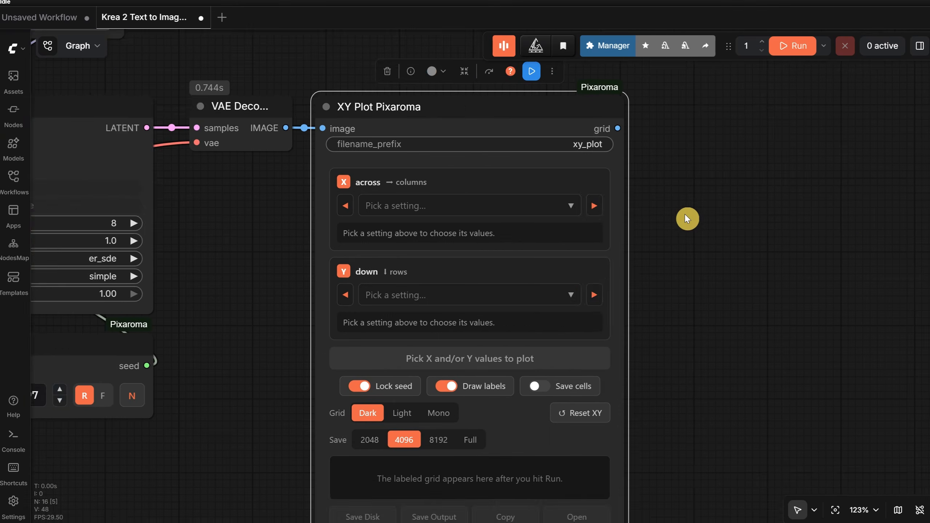
Step: Set the XY plot's X axis to the Power Lora Loader's lora_1 strength with the value list 0,0.2,0.5,0.75,1,1.5,2
{"action": "left_click_drag", "start_coordinate": [717, 213], "coordinate": [846, 239]}
{"action": "left_click", "coordinate": [580, 238]}
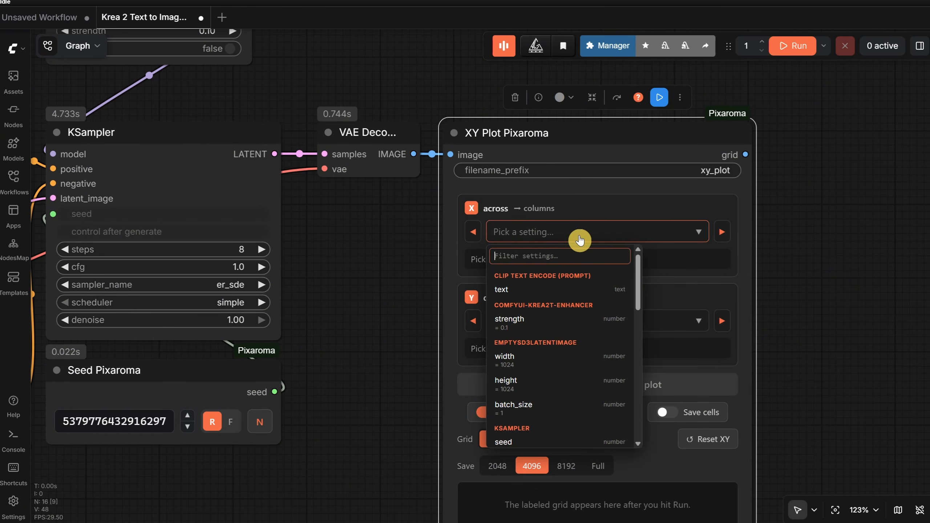
{"action": "type", "text": "lora"}
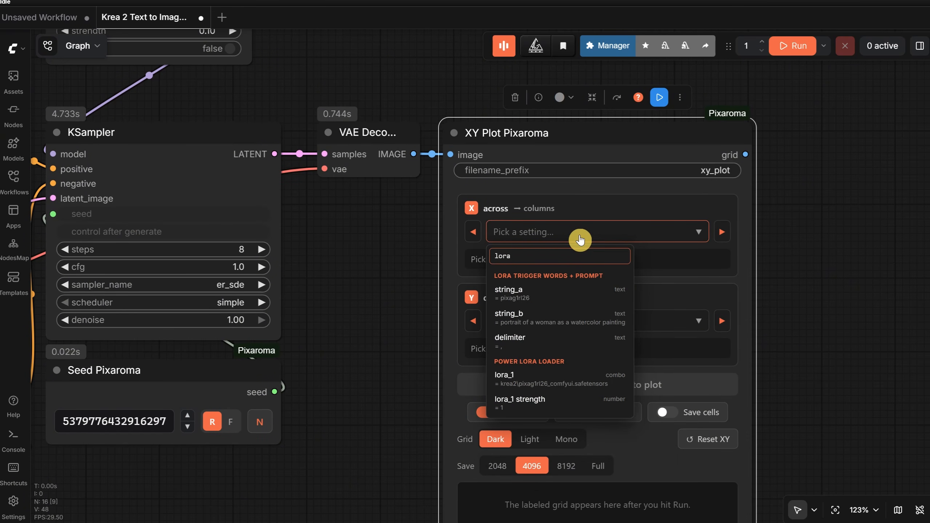
{"action": "left_click", "coordinate": [540, 405]}
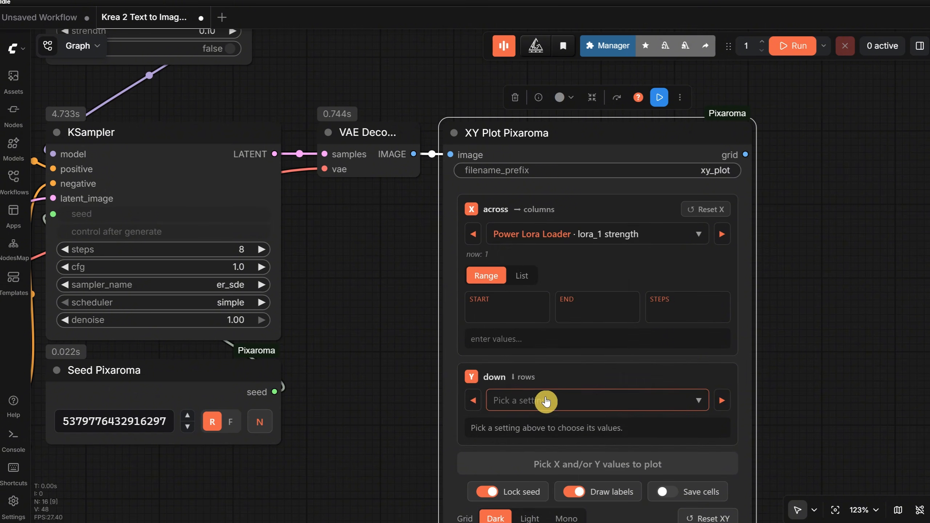
{"action": "left_click", "coordinate": [522, 278]}
{"action": "left_click", "coordinate": [488, 301]}
{"action": "type", "text": "0, 2"}
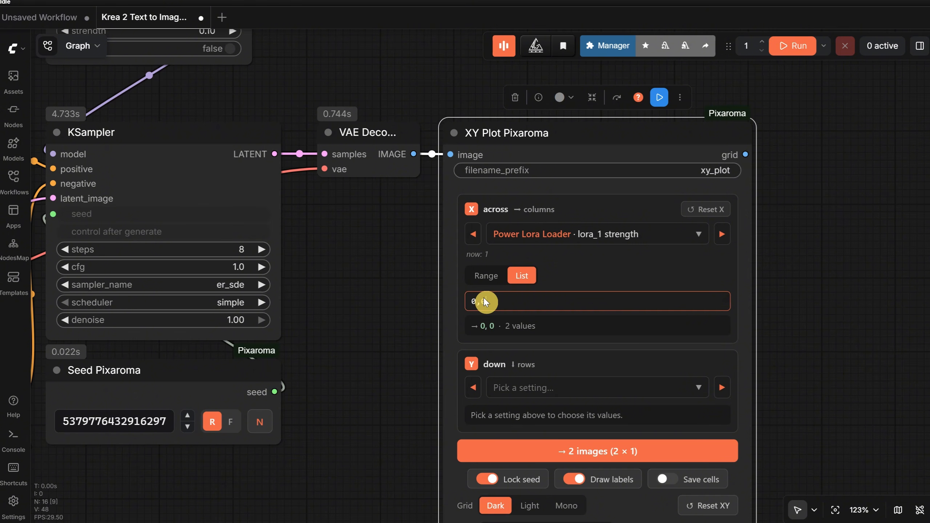
{"action": "type", "text": ".2,0.5,0.75,1,1.5,2"}
Step: Set the XY plot's save size to 8192 and run the workflow to generate the grid
{"action": "scroll", "coordinate": [890, 245], "scroll_direction": "down", "scroll_amount": 1}
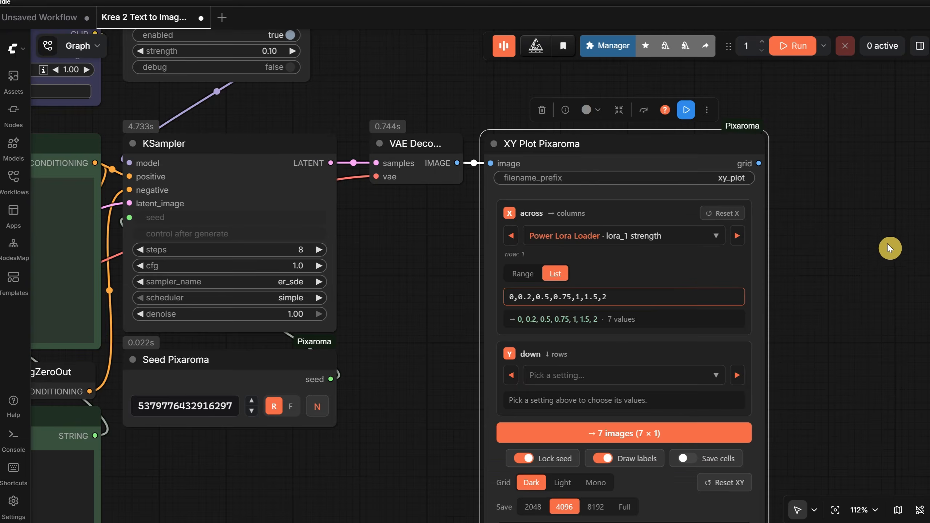
{"action": "scroll", "coordinate": [889, 245], "scroll_direction": "down", "scroll_amount": 2}
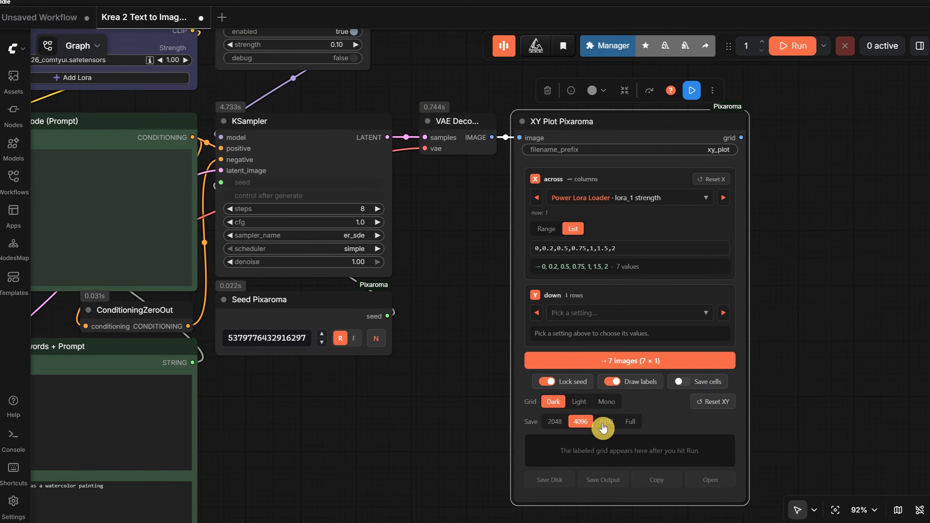
{"action": "left_click", "coordinate": [606, 423]}
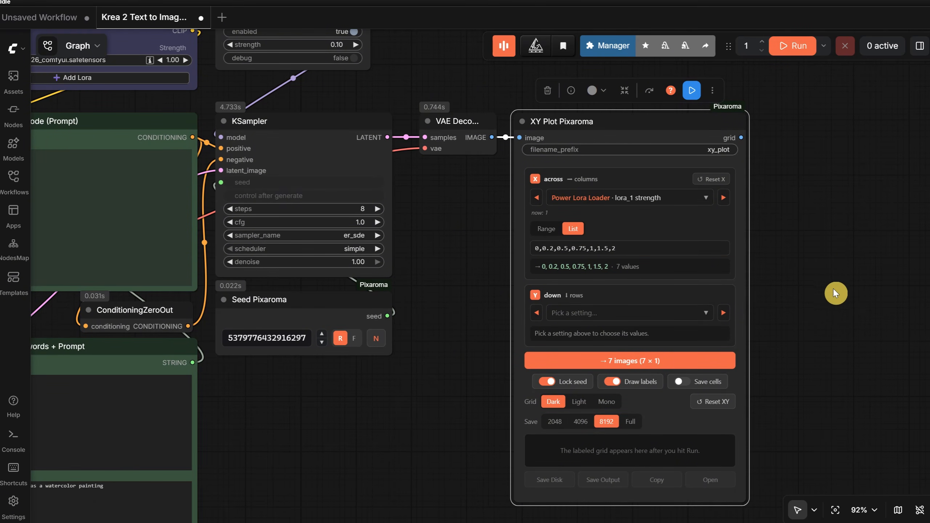
{"action": "scroll", "coordinate": [836, 290], "scroll_direction": "down", "scroll_amount": 1}
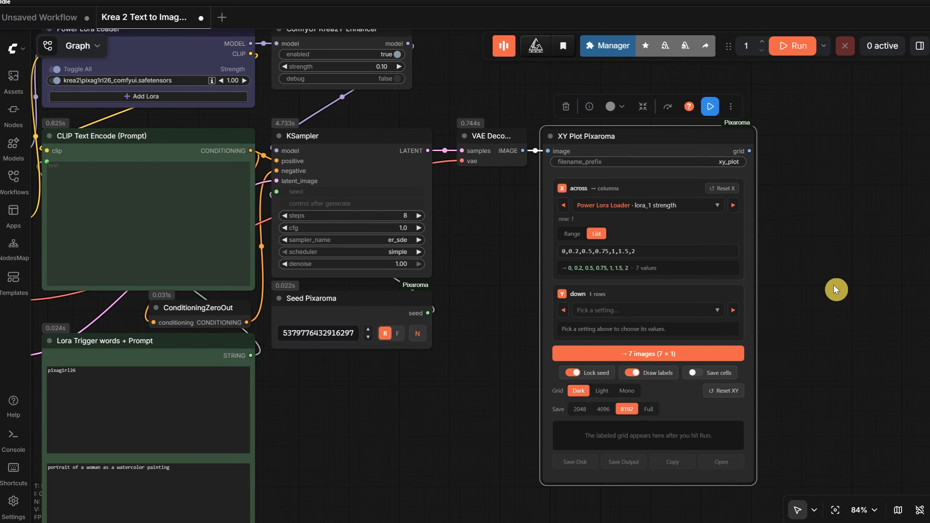
{"action": "left_click_drag", "start_coordinate": [795, 263], "coordinate": [830, 272]}
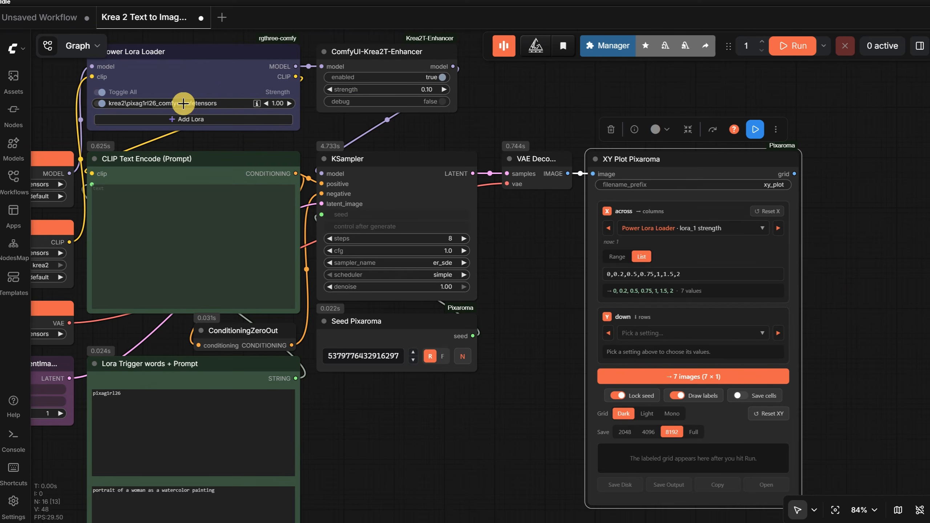
{"action": "left_click", "coordinate": [792, 47]}
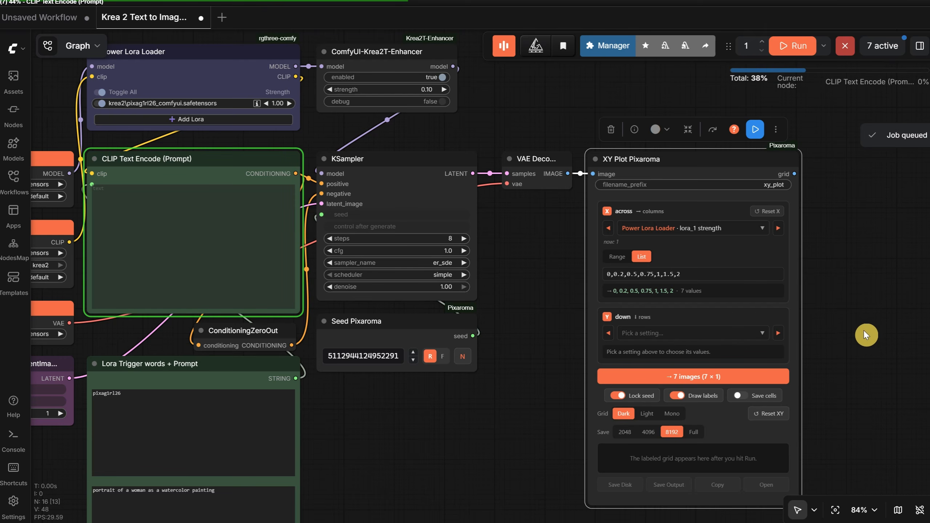
Step: Open the finished XY grid at full size and compare the watercolor portraits across LoRA strengths 0 to 2
{"action": "scroll", "coordinate": [802, 242], "scroll_direction": "up", "scroll_amount": 1}
{"action": "left_click_drag", "start_coordinate": [861, 321], "coordinate": [808, 366]}
{"action": "scroll", "coordinate": [808, 366], "scroll_direction": "down", "scroll_amount": 2}
{"action": "scroll", "coordinate": [824, 400], "scroll_direction": "up", "scroll_amount": 5}
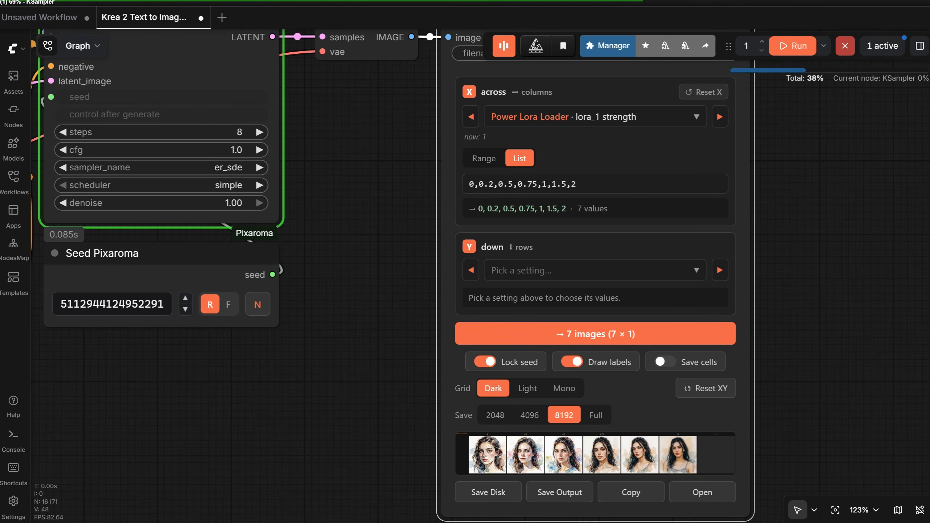
{"action": "scroll", "coordinate": [836, 373], "scroll_direction": "up", "scroll_amount": 6}
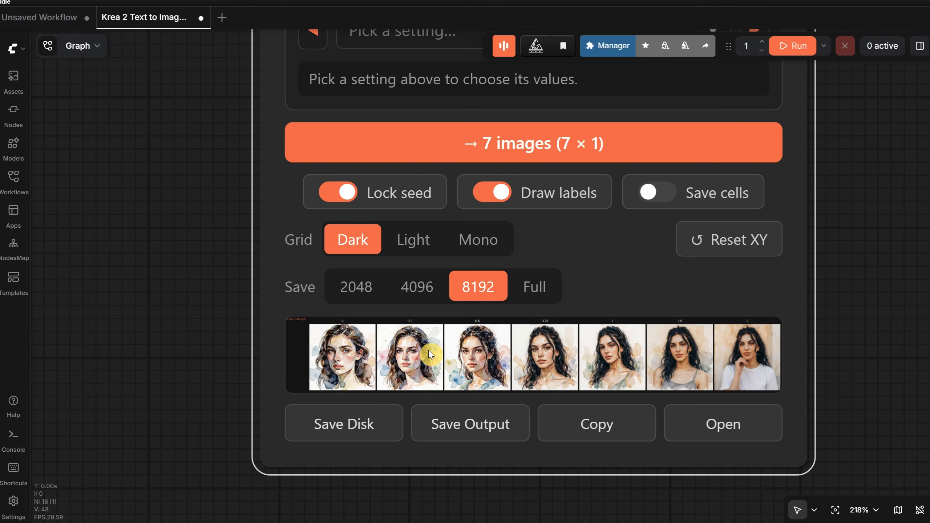
{"action": "left_click", "coordinate": [716, 432]}
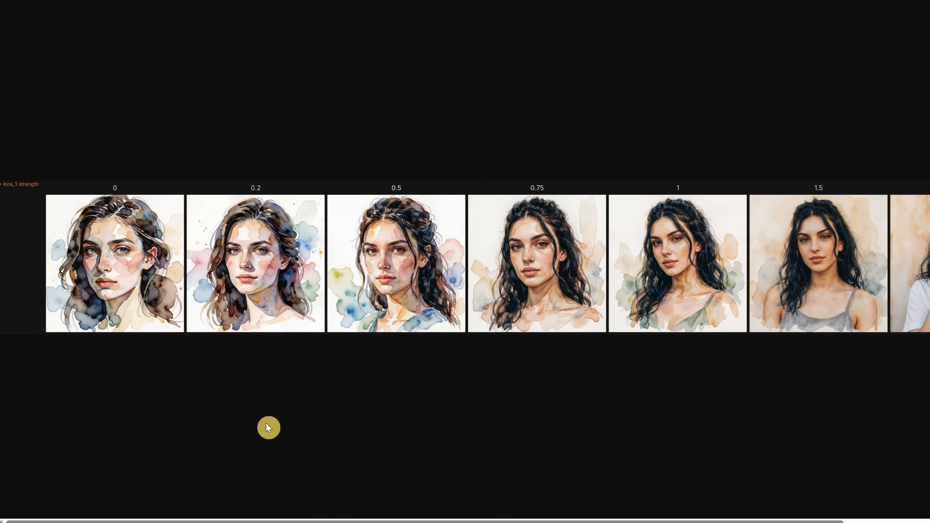
{"action": "left_click", "coordinate": [119, 263]}
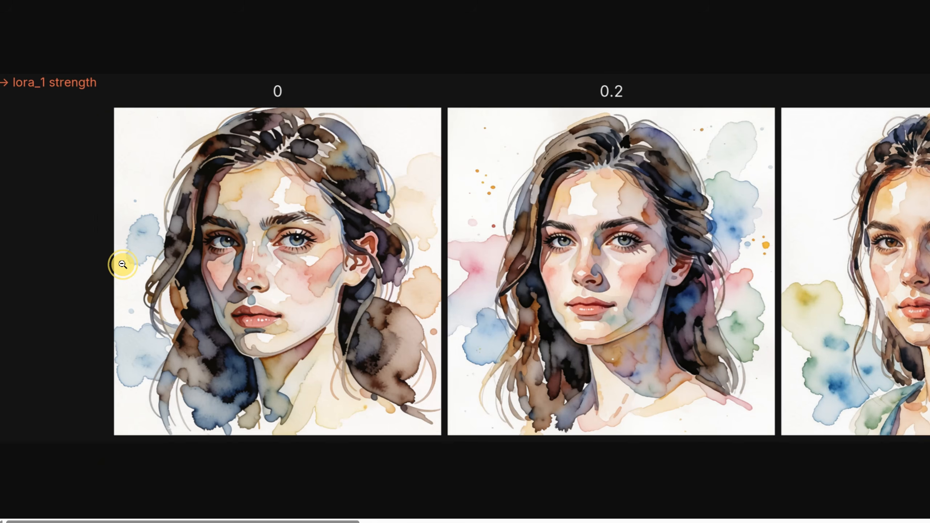
{"action": "left_click_drag", "start_coordinate": [277, 521], "coordinate": [661, 483]}
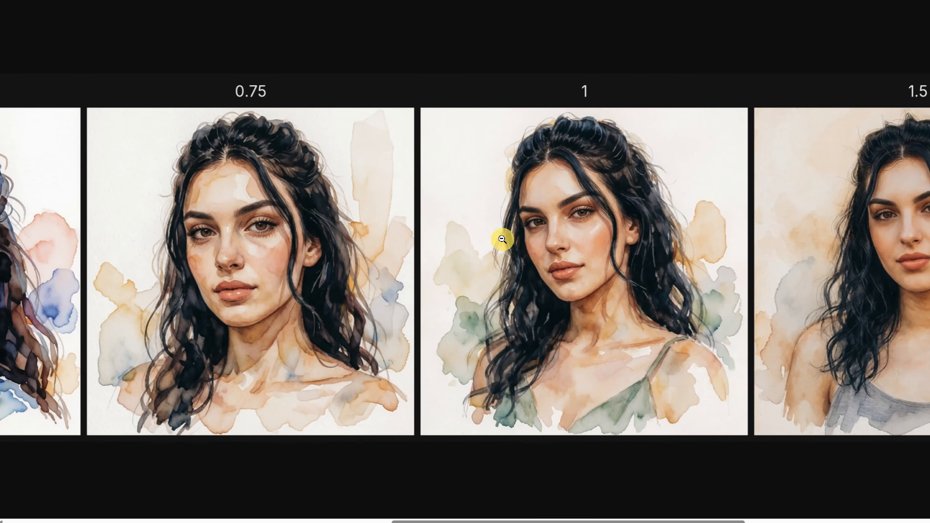
{"action": "left_click_drag", "start_coordinate": [508, 521], "coordinate": [545, 517]}
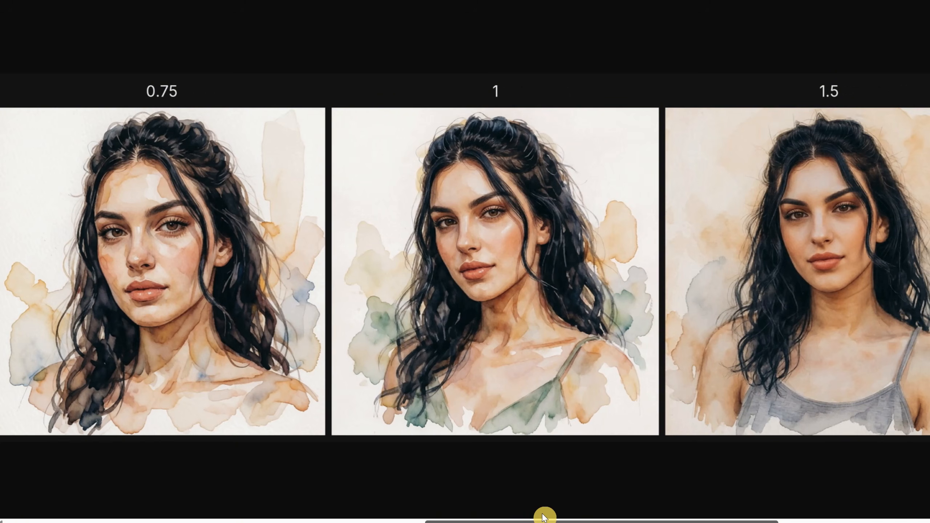
{"action": "left_click_drag", "start_coordinate": [544, 517], "coordinate": [708, 488]}
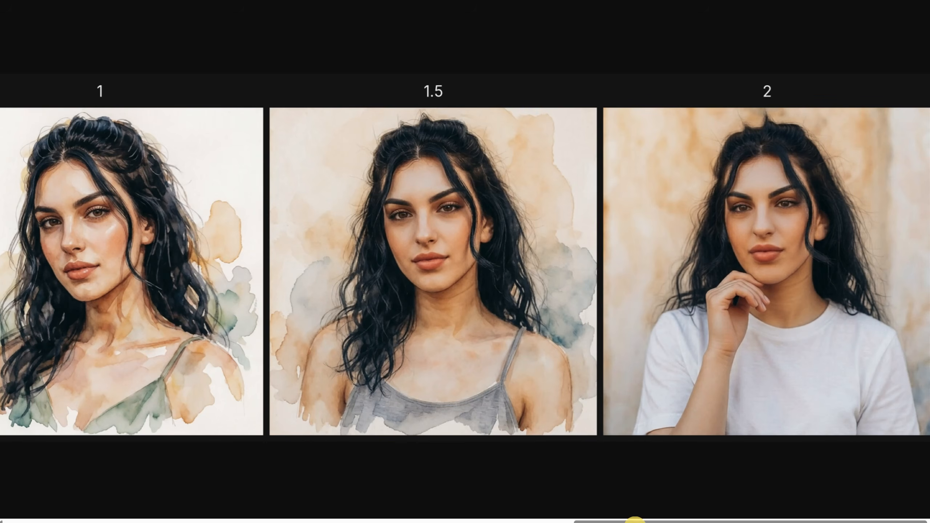
{"action": "left_click_drag", "start_coordinate": [638, 519], "coordinate": [443, 521]}
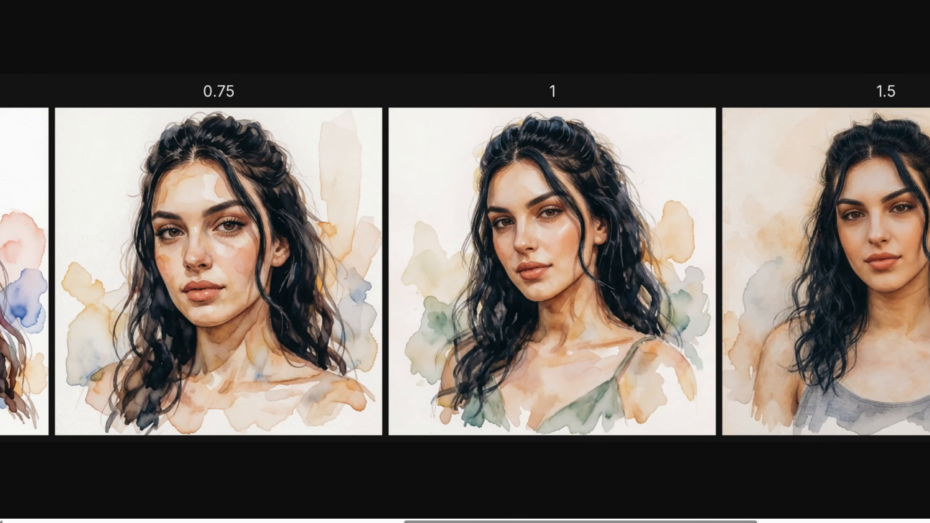
Step: Return to the workflow, replace the XY Plot node with a Preview Image Pixaroma node fed by VAE Decode, and enlarge it
{"action": "key", "text": "alt+Tab"}
{"action": "scroll", "coordinate": [831, 291], "scroll_direction": "down", "scroll_amount": 6}
{"action": "left_click_drag", "start_coordinate": [831, 291], "coordinate": [752, 486]}
{"action": "scroll", "coordinate": [753, 486], "scroll_direction": "down", "scroll_amount": 3}
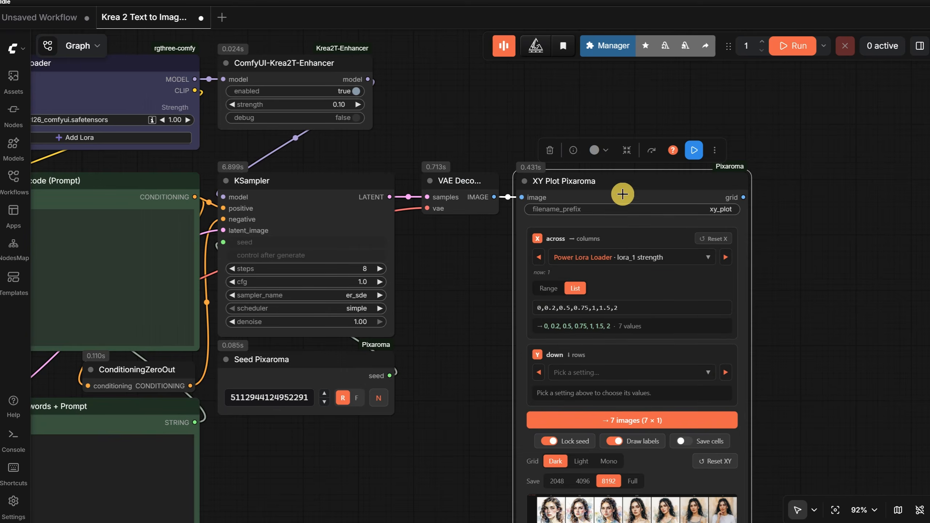
{"action": "key", "text": "Delete"}
{"action": "left_click_drag", "start_coordinate": [494, 197], "coordinate": [523, 198]}
{"action": "type", "text": "preview"}
{"action": "left_click", "coordinate": [461, 295]}
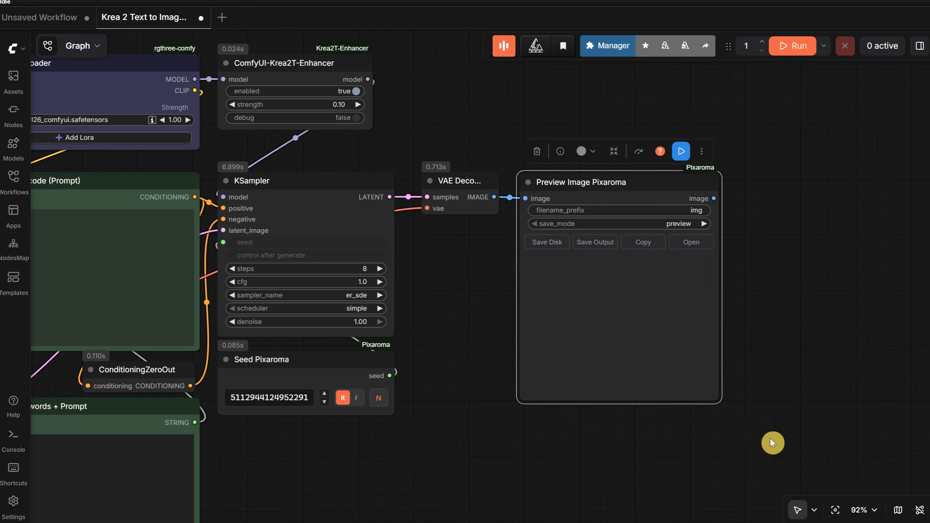
{"action": "left_click_drag", "start_coordinate": [716, 395], "coordinate": [794, 477]}
Step: Choose krea2-questpaint26.safetensors from the krea2 folder in the Power Lora Loader
{"action": "left_click_drag", "start_coordinate": [410, 116], "coordinate": [729, 158]}
{"action": "scroll", "coordinate": [360, 161], "scroll_direction": "up", "scroll_amount": 7}
{"action": "left_click", "coordinate": [361, 161]}
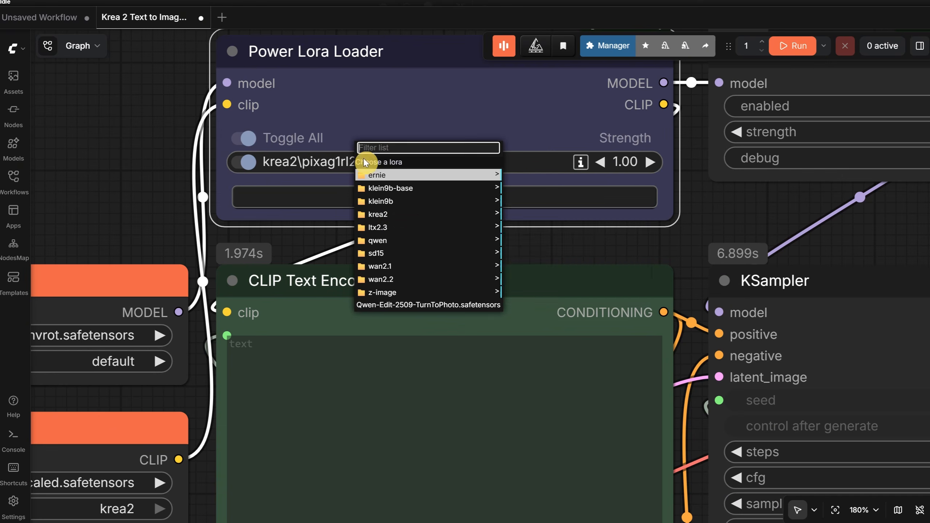
{"action": "left_click", "coordinate": [407, 215]}
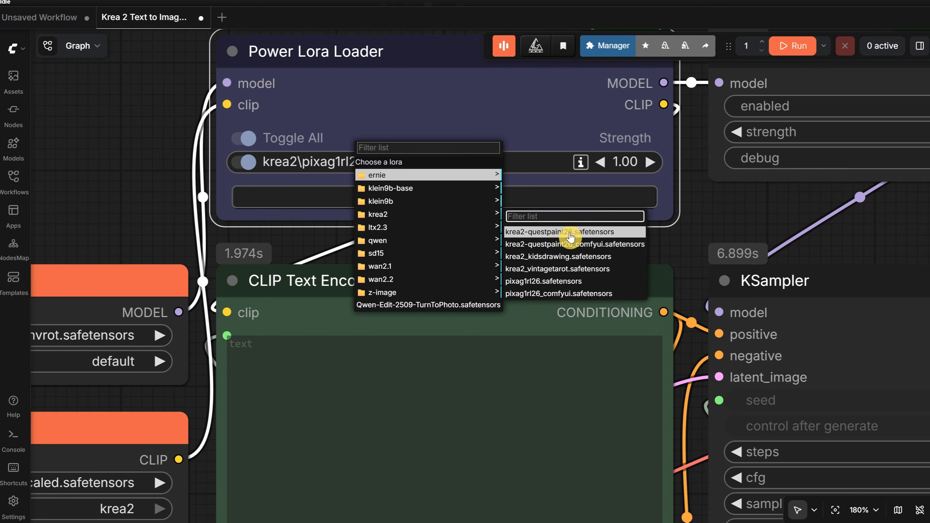
{"action": "left_click", "coordinate": [570, 234]}
Step: Set the LoRA trigger word to "questpaint26" and the prompt to "a hammer"
{"action": "scroll", "coordinate": [461, 185], "scroll_direction": "down", "scroll_amount": 7}
{"action": "scroll", "coordinate": [448, 477], "scroll_direction": "up", "scroll_amount": 4}
{"action": "triple_click", "coordinate": [436, 453]}
{"action": "type", "text": "questpaint26"}
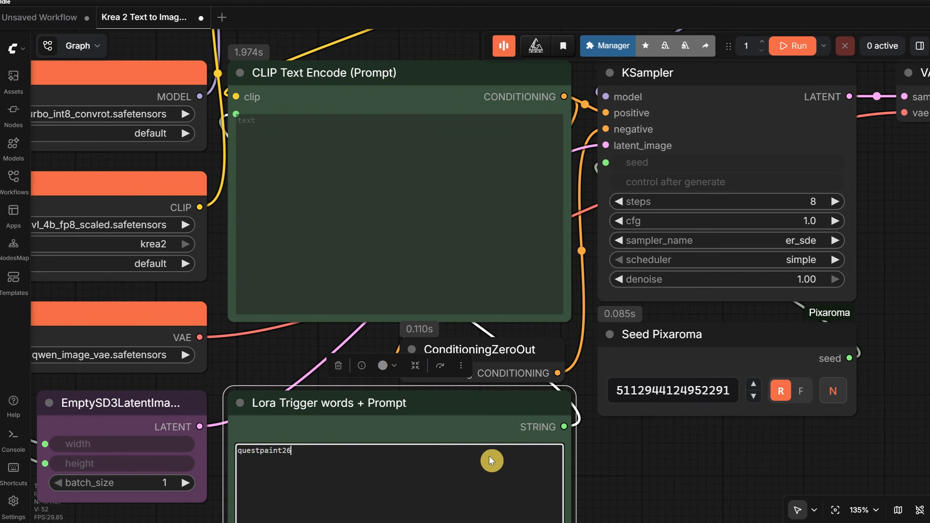
{"action": "scroll", "coordinate": [684, 381], "scroll_direction": "down", "scroll_amount": 4}
{"action": "scroll", "coordinate": [652, 242], "scroll_direction": "down", "scroll_amount": 3}
{"action": "triple_click", "coordinate": [513, 308]}
{"action": "type", "text": "a hammer"}
Step: Switch the Seed Pixaroma node to a fixed seed and run the workflow to generate the hammer image
{"action": "left_click_drag", "start_coordinate": [809, 169], "coordinate": [632, 308]}
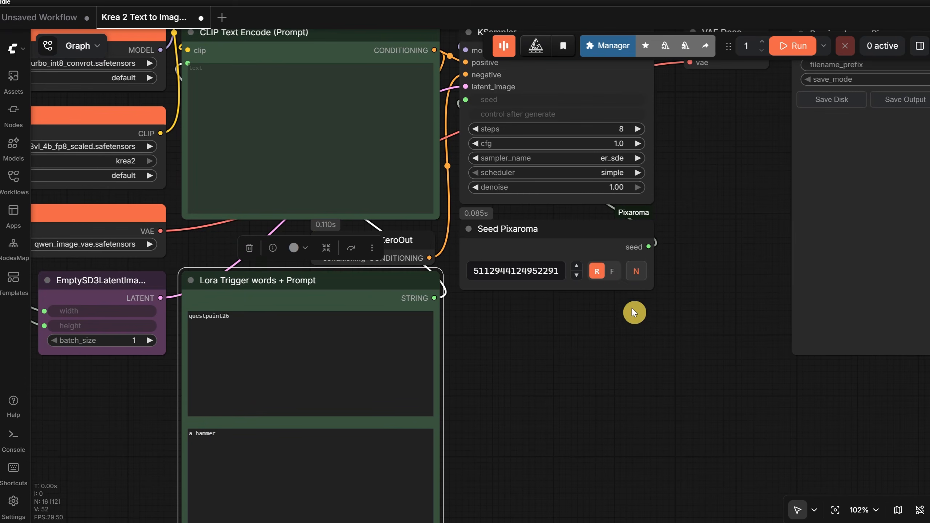
{"action": "left_click", "coordinate": [615, 274]}
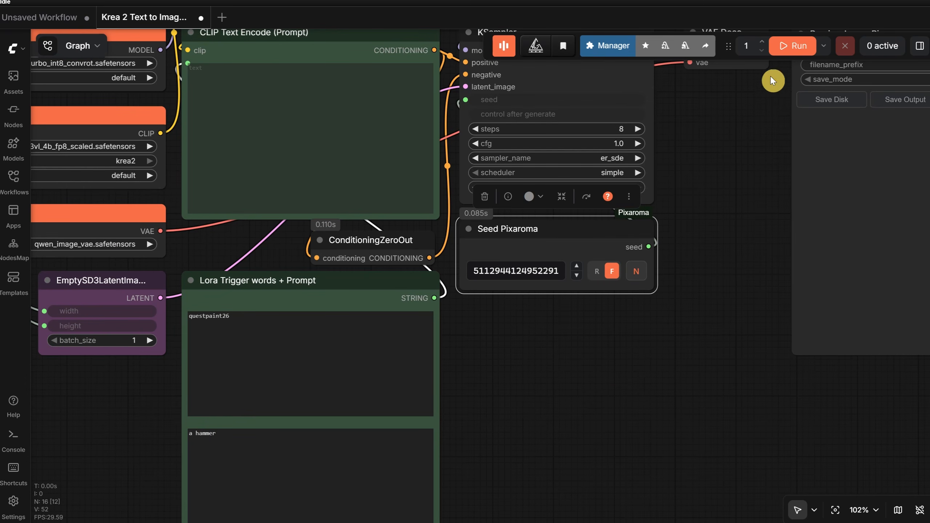
{"action": "left_click", "coordinate": [791, 45]}
{"action": "left_click_drag", "start_coordinate": [700, 151], "coordinate": [435, 278]}
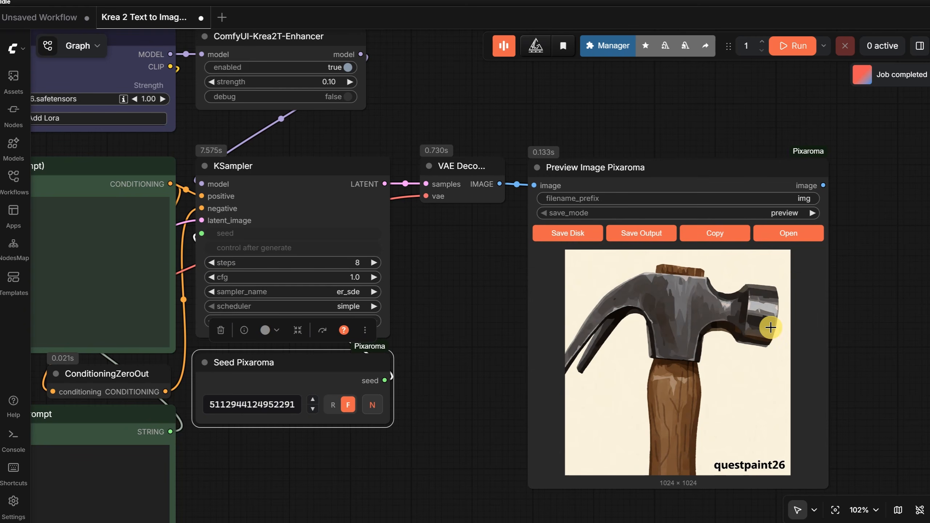
Step: Add a Krea LoRA Converter Pixaroma node and place it above the Power Lora Loader
{"action": "left_click_drag", "start_coordinate": [456, 271], "coordinate": [680, 349]}
{"action": "left_click_drag", "start_coordinate": [275, 69], "coordinate": [335, 230]}
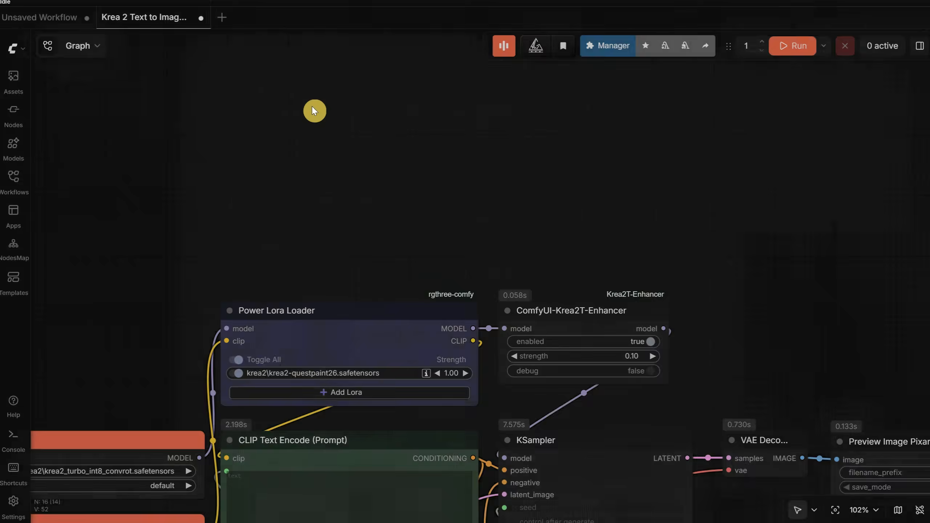
{"action": "double_click", "coordinate": [312, 106]}
{"action": "type", "text": "krea"}
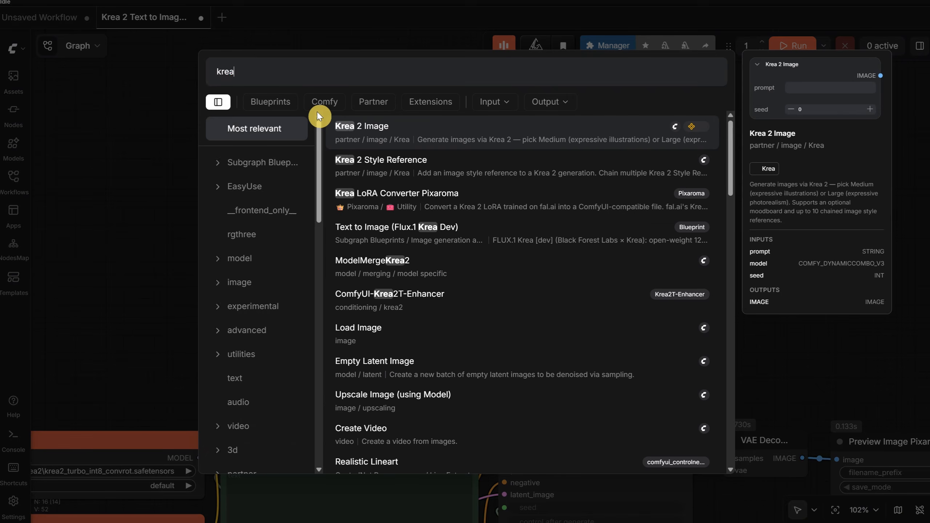
{"action": "key", "text": "Down"}
{"action": "key", "text": "Down"}
{"action": "key", "text": "Return"}
{"action": "left_click_drag", "start_coordinate": [357, 138], "coordinate": [364, 113]}
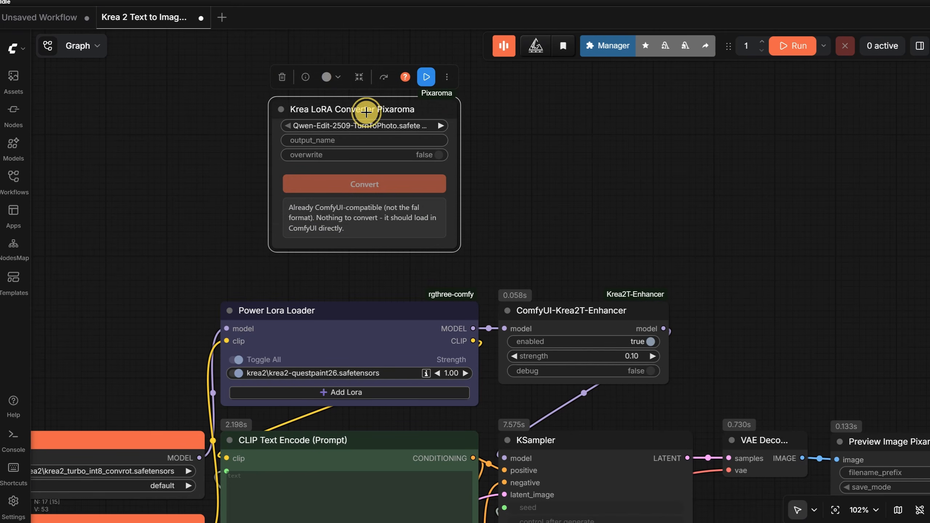
Step: Convert krea2-questpaint26.safetensors from the krea2 folder with the Krea LoRA Converter, using "quest fix" as the output name
{"action": "left_click", "coordinate": [372, 126]}
{"action": "left_click", "coordinate": [424, 181]}
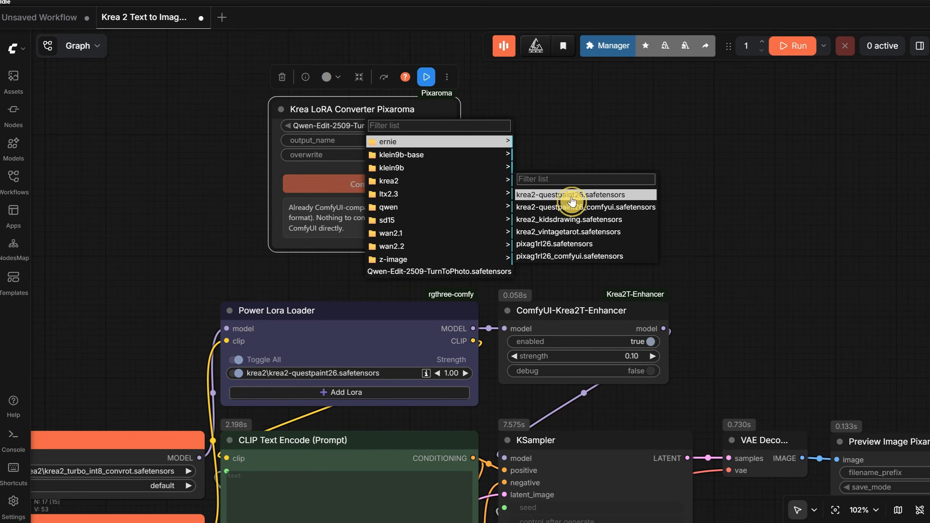
{"action": "left_click", "coordinate": [571, 198]}
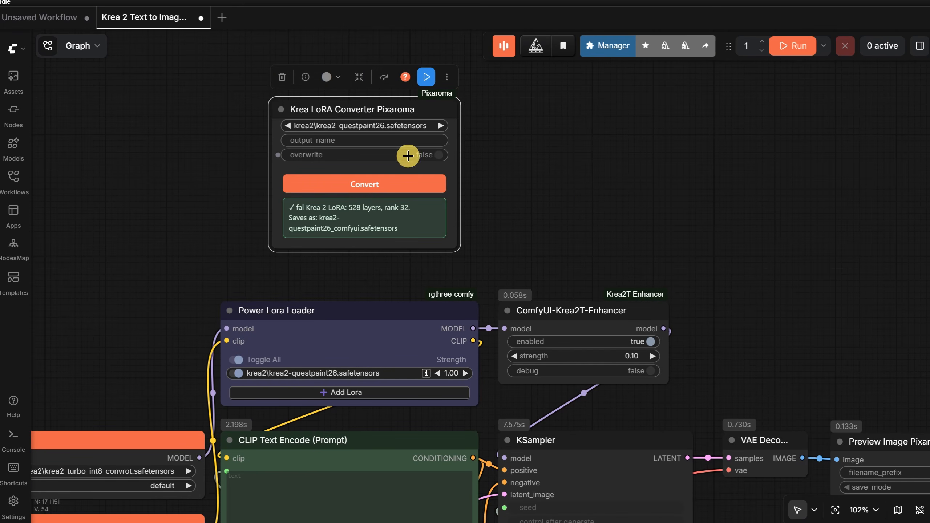
{"action": "left_click", "coordinate": [421, 141]}
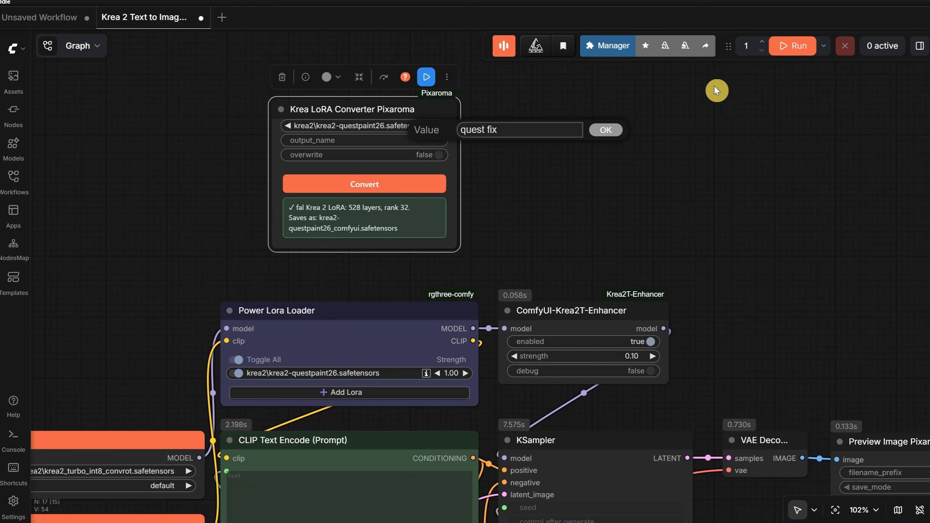
{"action": "left_click", "coordinate": [610, 134]}
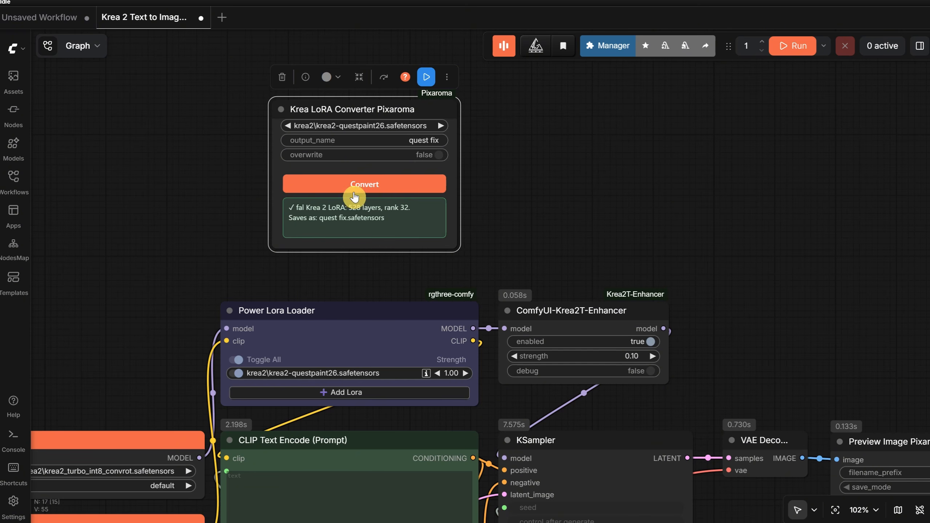
{"action": "left_click", "coordinate": [359, 192]}
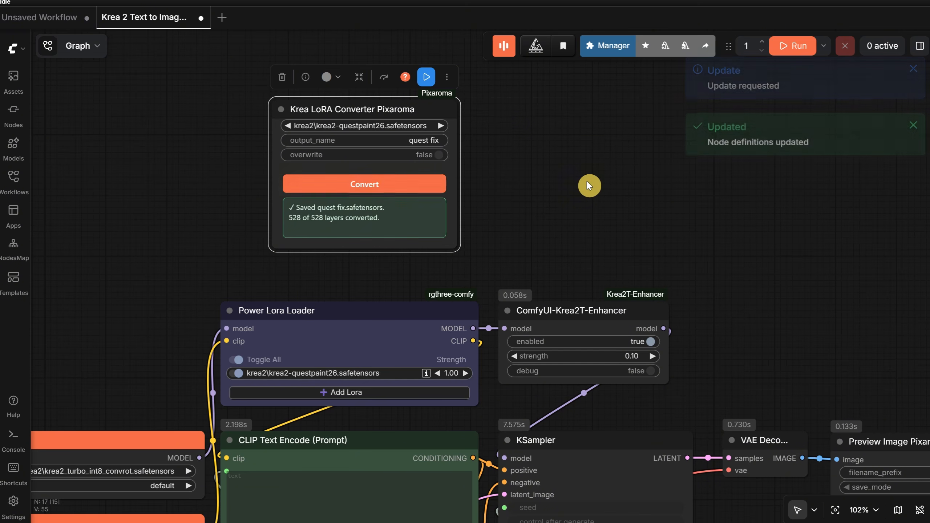
Step: Delete the Krea LoRA Converter node and choose quest fix.safetensors from the krea2 folder in the Power Lora Loader
{"action": "mouse_move", "coordinate": [366, 105]}
{"action": "key", "text": "Delete"}
{"action": "left_click", "coordinate": [332, 374]}
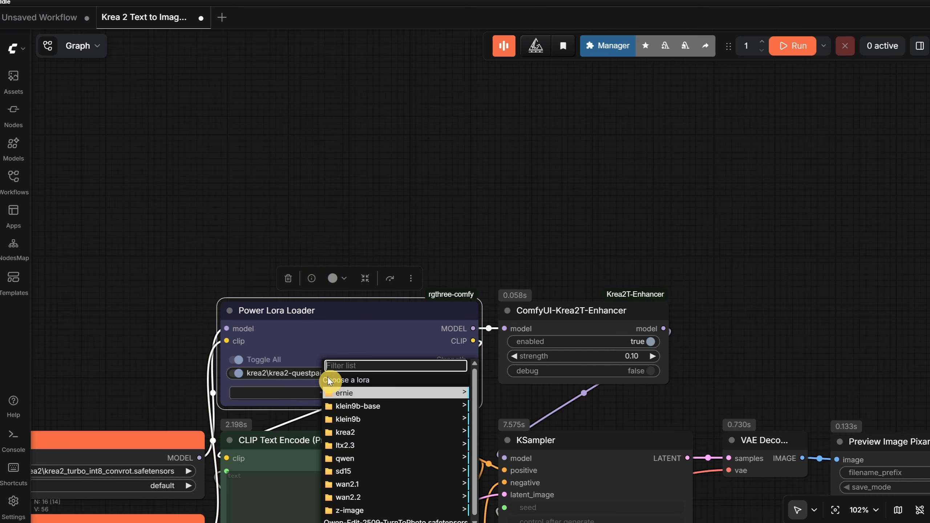
{"action": "left_click", "coordinate": [376, 435]}
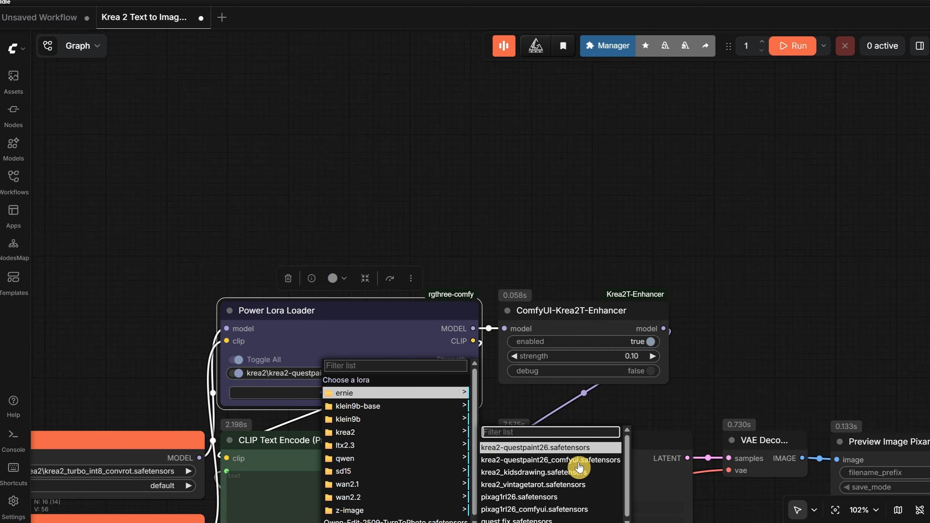
{"action": "left_click", "coordinate": [542, 519]}
Step: Run the workflow with the converted LoRA and inspect the generated hammer image up close
{"action": "scroll", "coordinate": [773, 248], "scroll_direction": "down", "scroll_amount": 3}
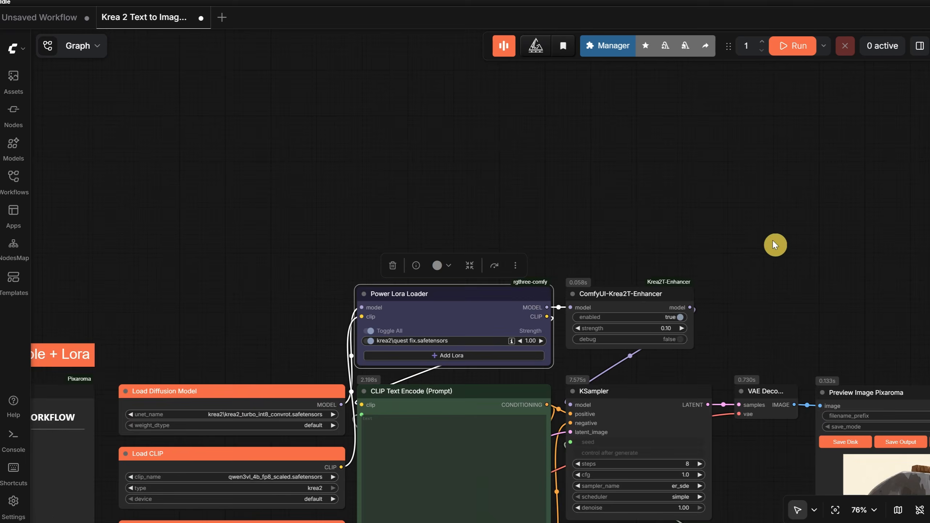
{"action": "left_click", "coordinate": [792, 47]}
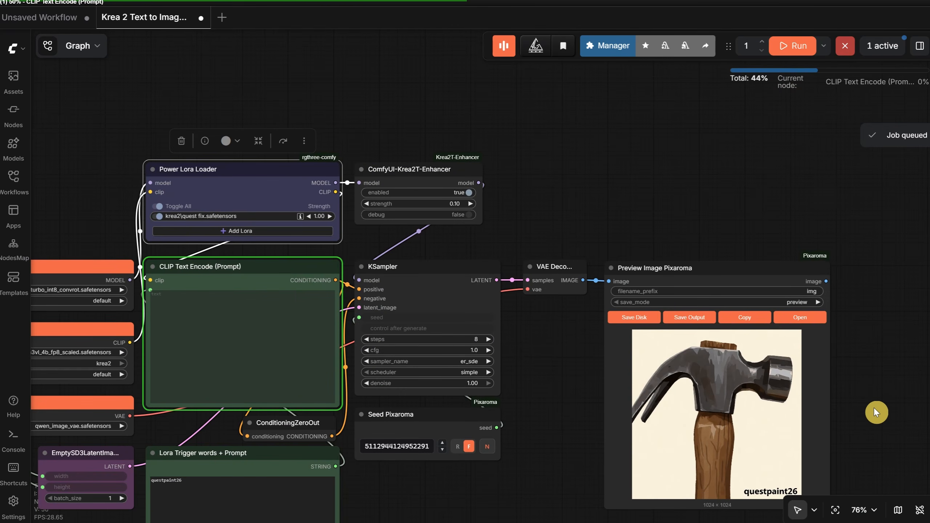
{"action": "scroll", "coordinate": [874, 408], "scroll_direction": "up", "scroll_amount": 2}
{"action": "left_click_drag", "start_coordinate": [840, 374], "coordinate": [824, 335]}
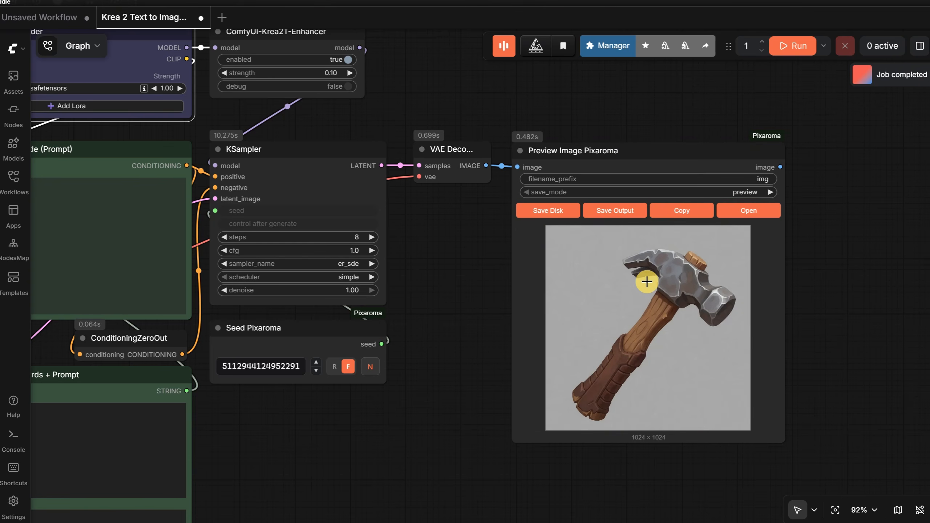
{"action": "scroll", "coordinate": [648, 281], "scroll_direction": "up", "scroll_amount": 5}
{"action": "scroll", "coordinate": [764, 276], "scroll_direction": "up", "scroll_amount": 5}
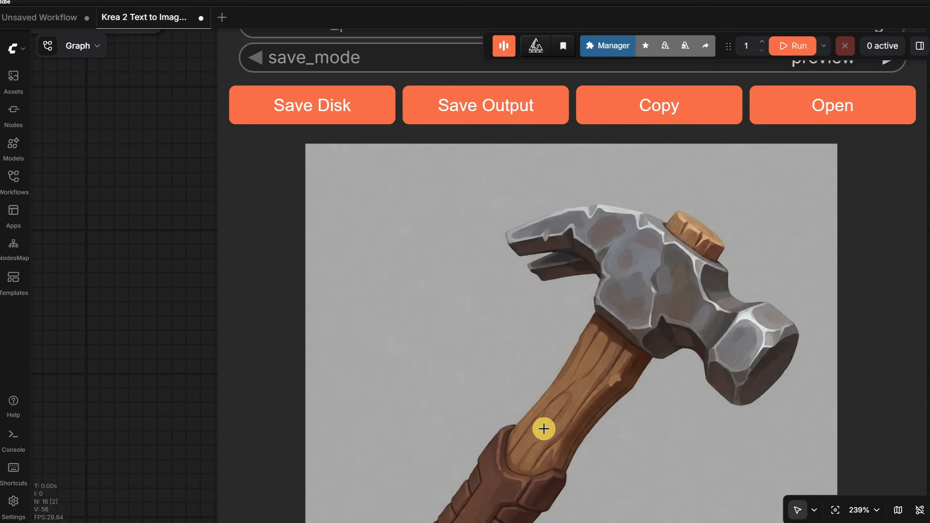
Step: Change the prompt to "a woman warrior in a fantasy forest, she hold a shield in one hand an a axe in other hand"
{"action": "scroll", "coordinate": [701, 322], "scroll_direction": "down", "scroll_amount": 4}
{"action": "scroll", "coordinate": [700, 322], "scroll_direction": "down", "scroll_amount": 10}
{"action": "left_click_drag", "start_coordinate": [453, 446], "coordinate": [623, 374]}
{"action": "scroll", "coordinate": [623, 374], "scroll_direction": "up", "scroll_amount": 8}
{"action": "left_click", "coordinate": [328, 390]}
{"action": "key", "text": "BackSpace"}
{"action": "key", "text": "BackSpace"}
{"action": "key", "text": "BackSpace"}
{"action": "key", "text": "BackSpace"}
{"action": "key", "text": "BackSpace"}
{"action": "key", "text": "BackSpace"}
{"action": "type", "text": "woman warrior in a fantasy forest,"}
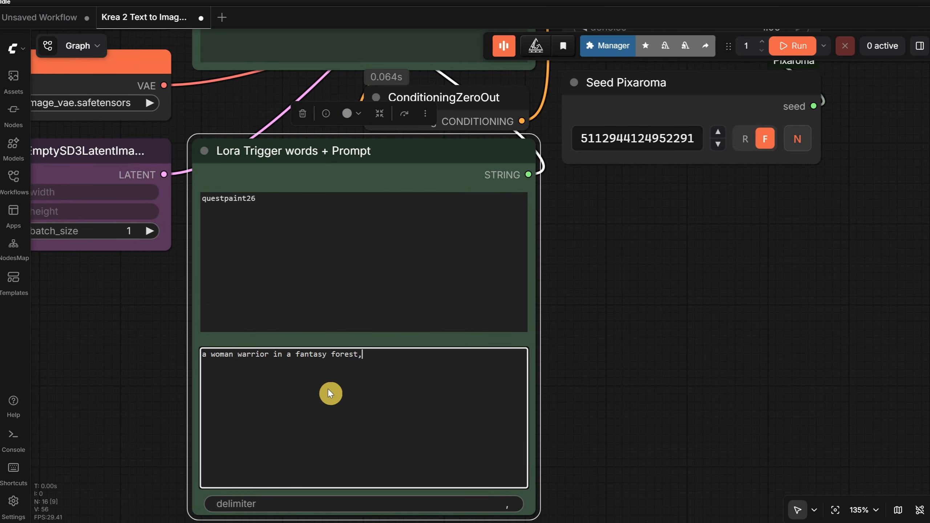
{"action": "type", "text": " she hold  a shield in one hand an a axe in other hand"}
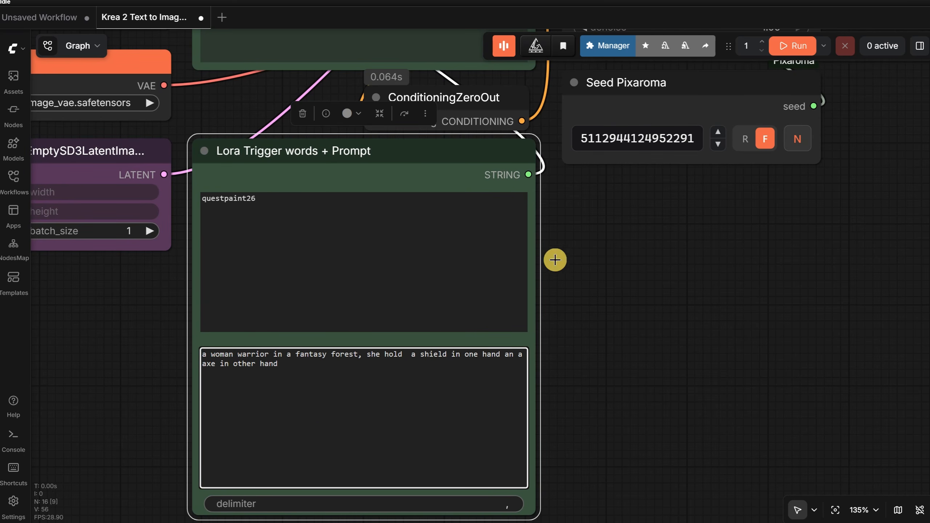
Step: Set the Resolution Pixaroma node to 16:9 at 1920 × 1088, run the workflow and inspect the warrior image
{"action": "scroll", "coordinate": [225, 359], "scroll_direction": "down", "scroll_amount": 5}
{"action": "scroll", "coordinate": [146, 233], "scroll_direction": "up", "scroll_amount": 1}
{"action": "left_click", "coordinate": [141, 232]}
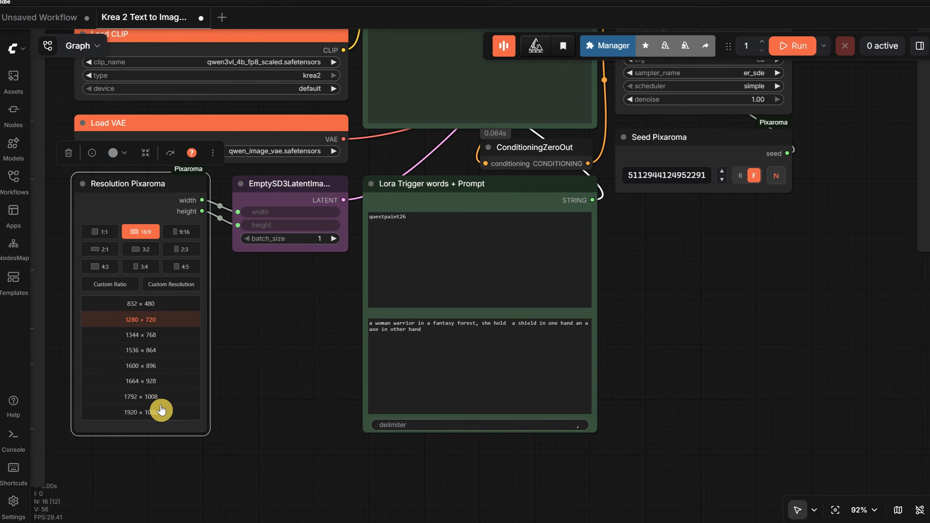
{"action": "left_click", "coordinate": [148, 413]}
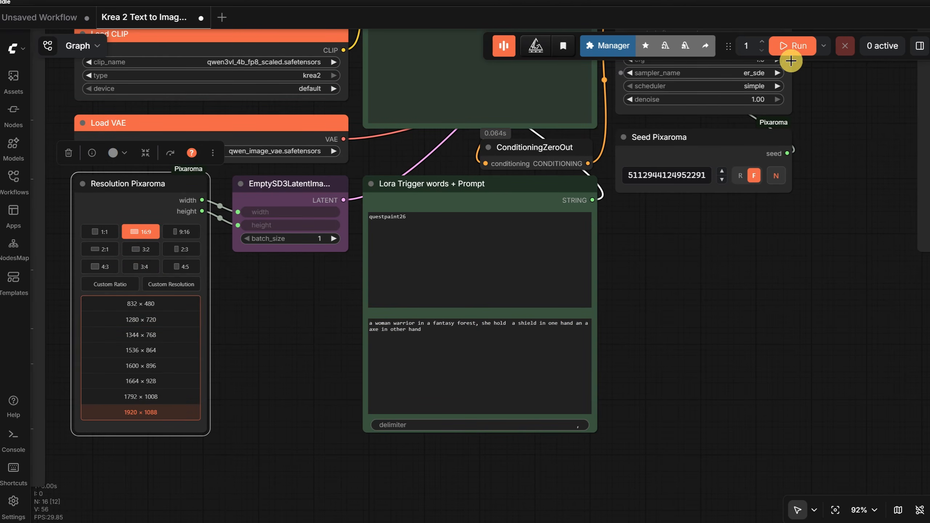
{"action": "left_click", "coordinate": [793, 46]}
{"action": "left_click_drag", "start_coordinate": [729, 301], "coordinate": [224, 445]}
{"action": "scroll", "coordinate": [479, 296], "scroll_direction": "up", "scroll_amount": 8}
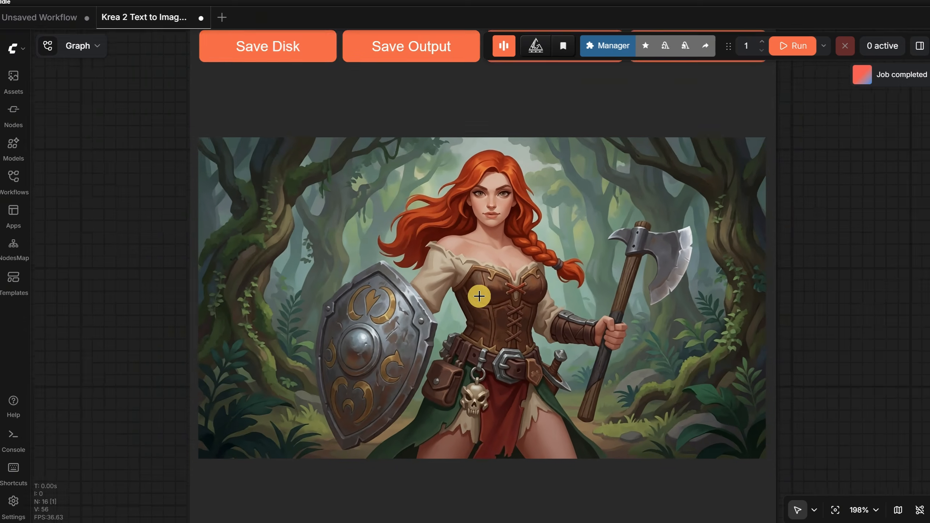
{"action": "scroll", "coordinate": [479, 296], "scroll_direction": "up", "scroll_amount": 3}
{"action": "scroll", "coordinate": [678, 228], "scroll_direction": "up", "scroll_amount": 2}
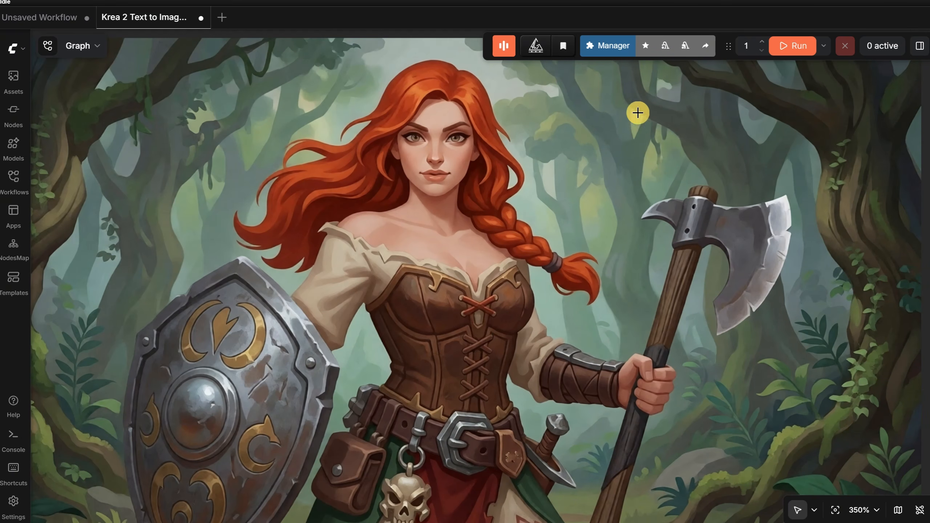
Step: Add "with pink hair, she is a gnome," to the warrior prompt, rerun the workflow and inspect the new image
{"action": "scroll", "coordinate": [713, 147], "scroll_direction": "down", "scroll_amount": 6}
{"action": "scroll", "coordinate": [696, 156], "scroll_direction": "down", "scroll_amount": 2}
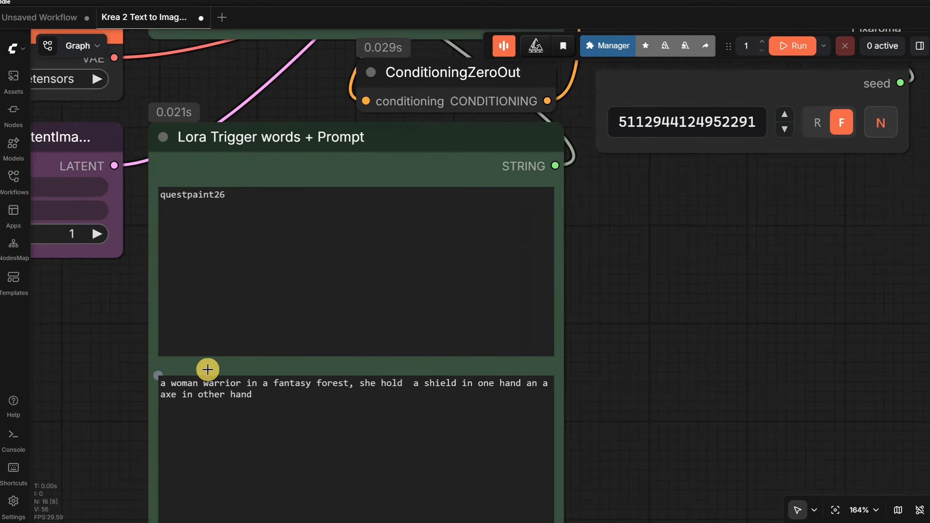
{"action": "scroll", "coordinate": [207, 369], "scroll_direction": "up", "scroll_amount": 1}
{"action": "left_click", "coordinate": [251, 382]}
{"action": "type", "text": "with pink hair, she is a gnome,"}
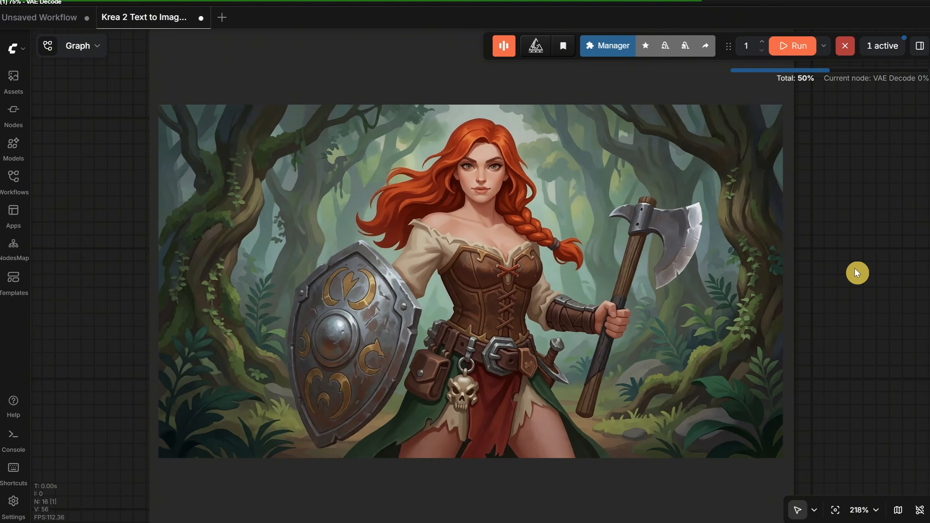
{"action": "scroll", "coordinate": [586, 268], "scroll_direction": "up", "scroll_amount": 4}
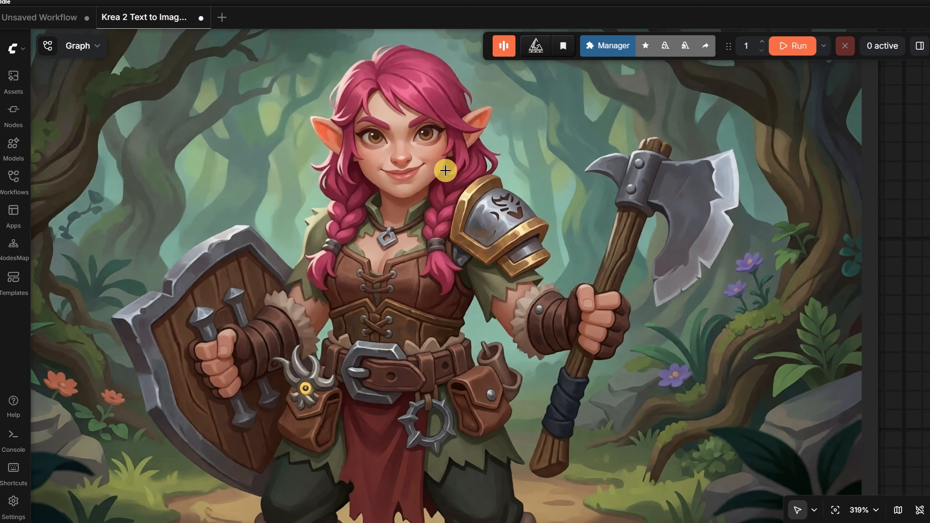
{"action": "scroll", "coordinate": [541, 185], "scroll_direction": "down", "scroll_amount": 4}
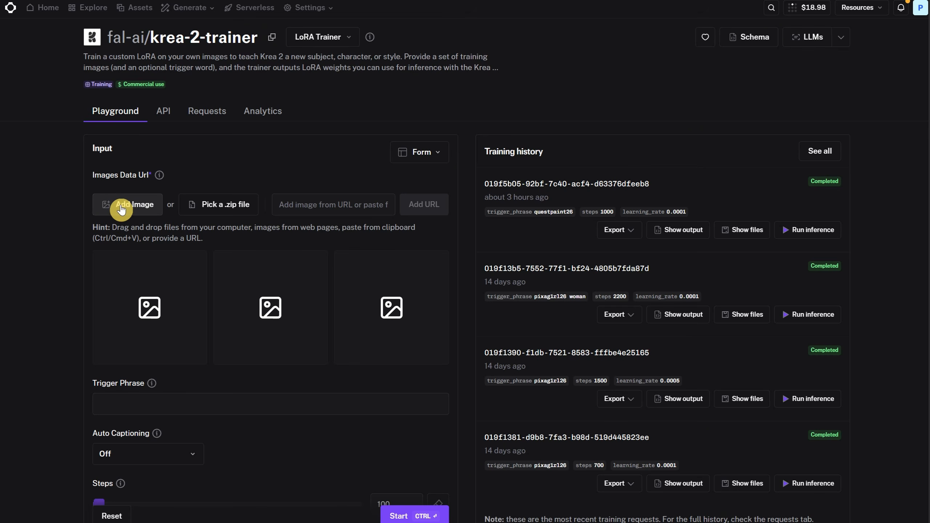
Step: In the fal.ai krea-2-trainer, add all images 01.png to 17.png from the bunny pixaroma folder as training data
{"action": "left_click", "coordinate": [122, 208]}
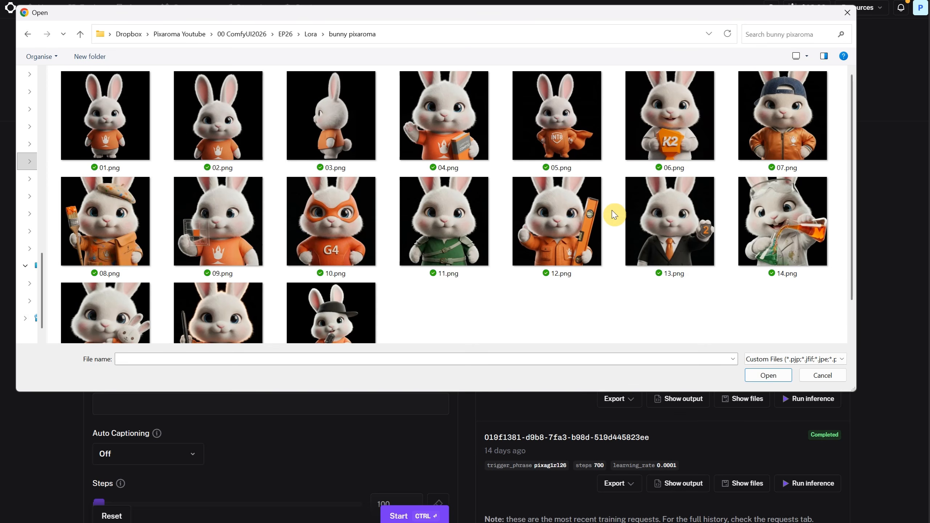
{"action": "scroll", "coordinate": [471, 171], "scroll_direction": "down", "scroll_amount": 1}
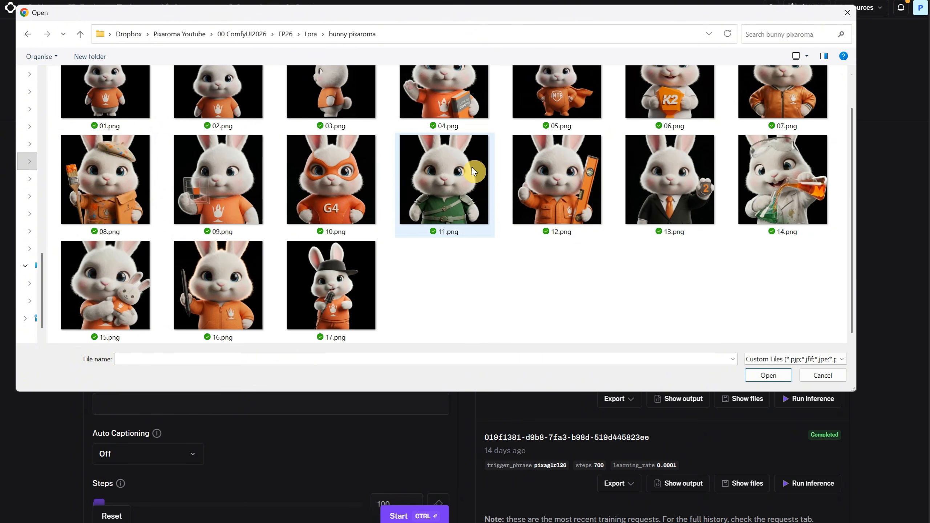
{"action": "scroll", "coordinate": [513, 233], "scroll_direction": "up", "scroll_amount": 1}
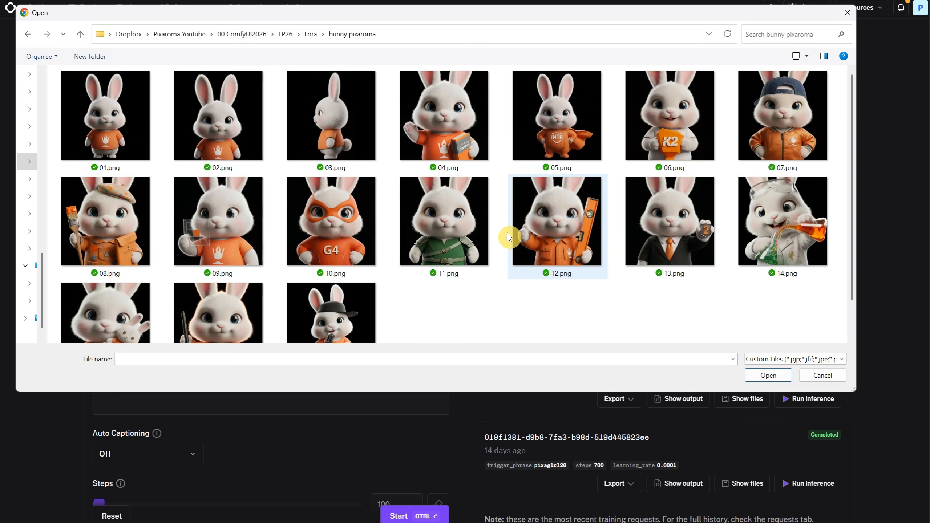
{"action": "key", "text": "ctrl+a"}
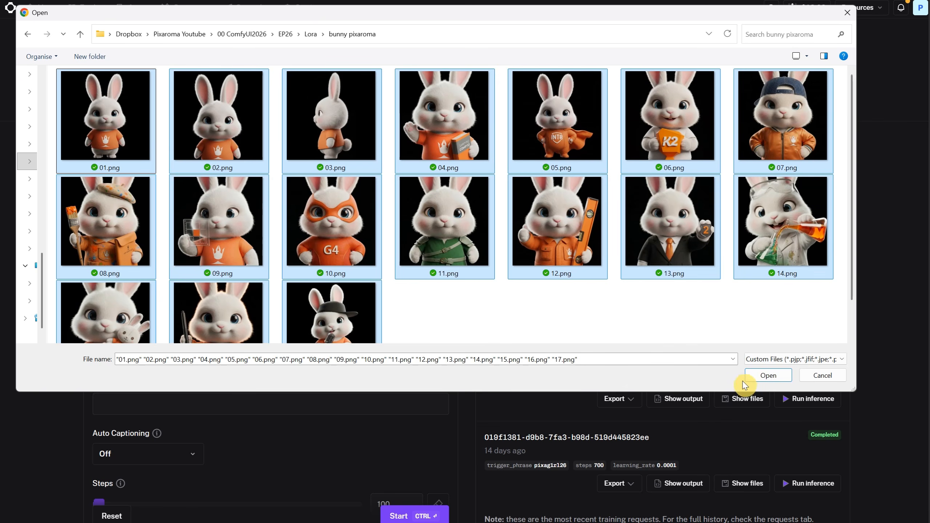
{"action": "left_click", "coordinate": [766, 379]}
Step: Set the trigger phrase to "pixabunny26", the training steps to 1000 and the resolution to 1024
{"action": "scroll", "coordinate": [342, 204], "scroll_direction": "down", "scroll_amount": 10}
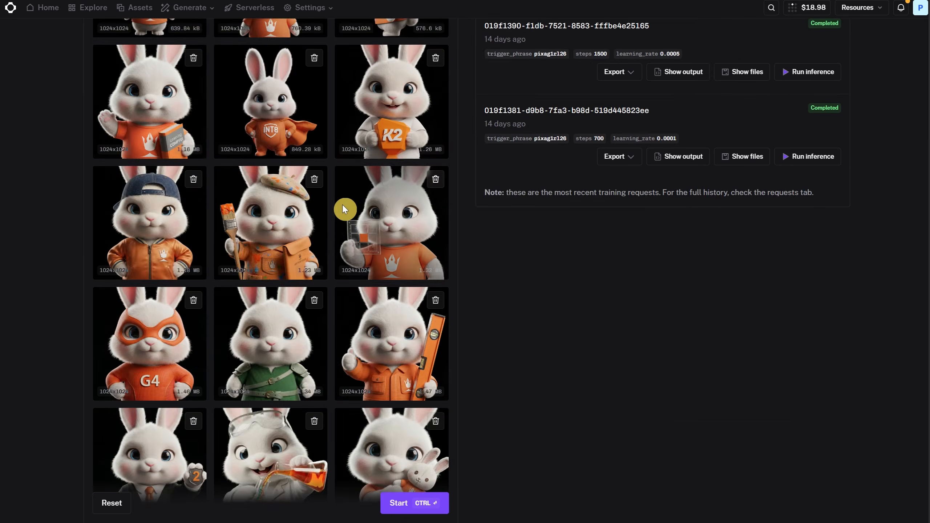
{"action": "scroll", "coordinate": [351, 192], "scroll_direction": "down", "scroll_amount": 3}
{"action": "left_click", "coordinate": [151, 215]}
{"action": "type", "text": "pixabunny26"}
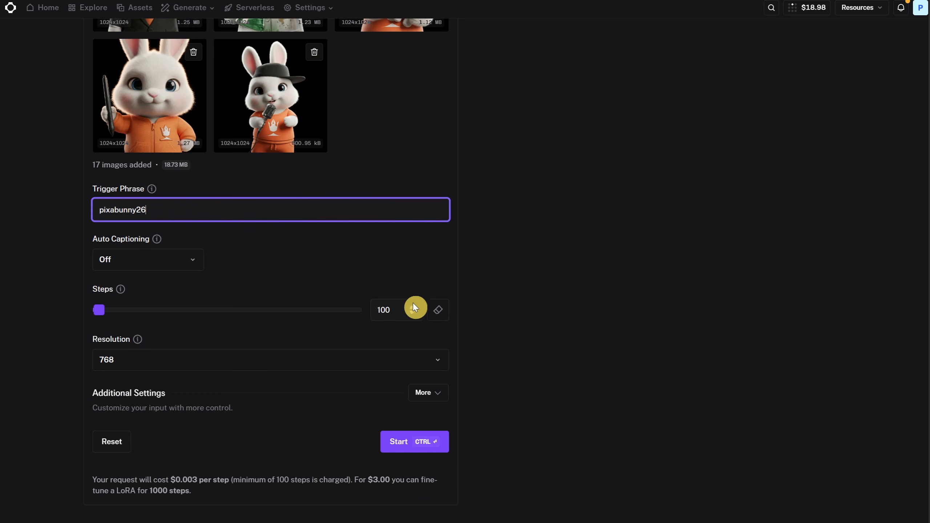
{"action": "double_click", "coordinate": [391, 309]}
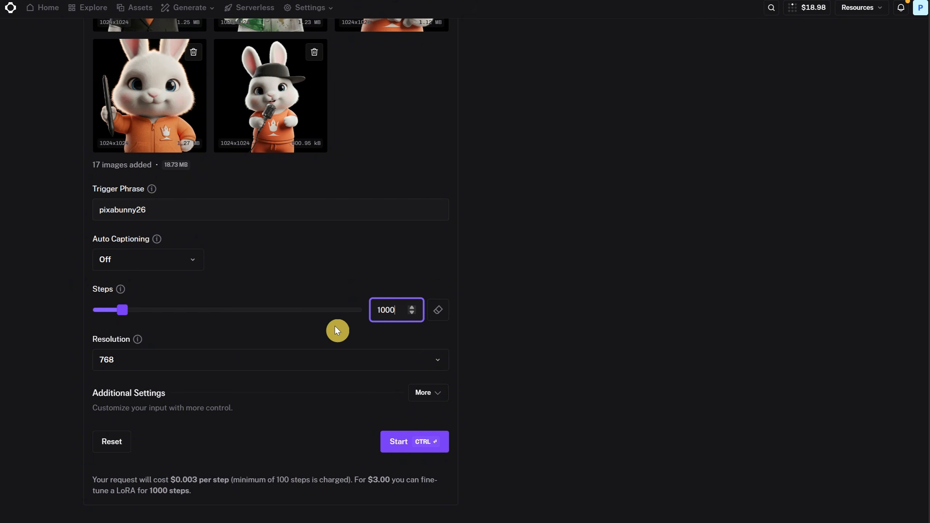
{"action": "left_click", "coordinate": [350, 366]}
{"action": "left_click", "coordinate": [286, 421]}
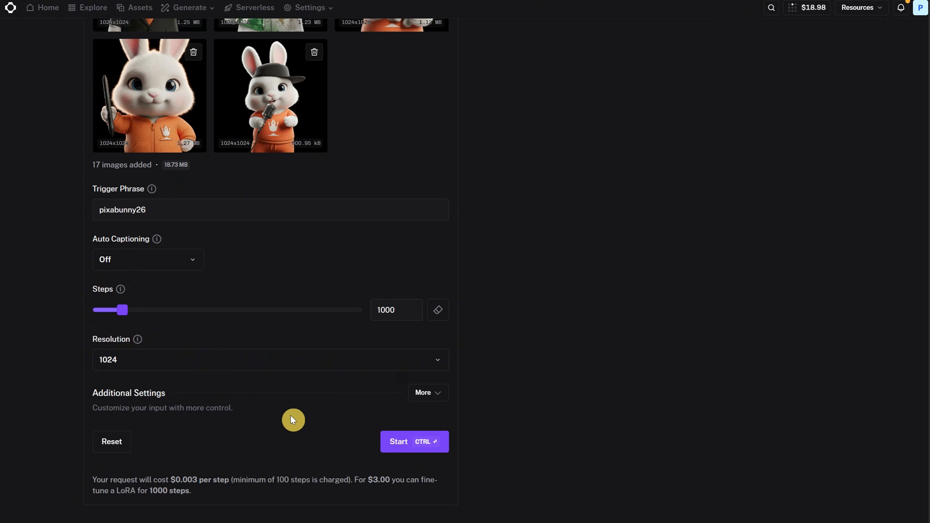
Step: Set the learning rate to 0.0001 in the additional settings and start the training
{"action": "left_click", "coordinate": [427, 395]}
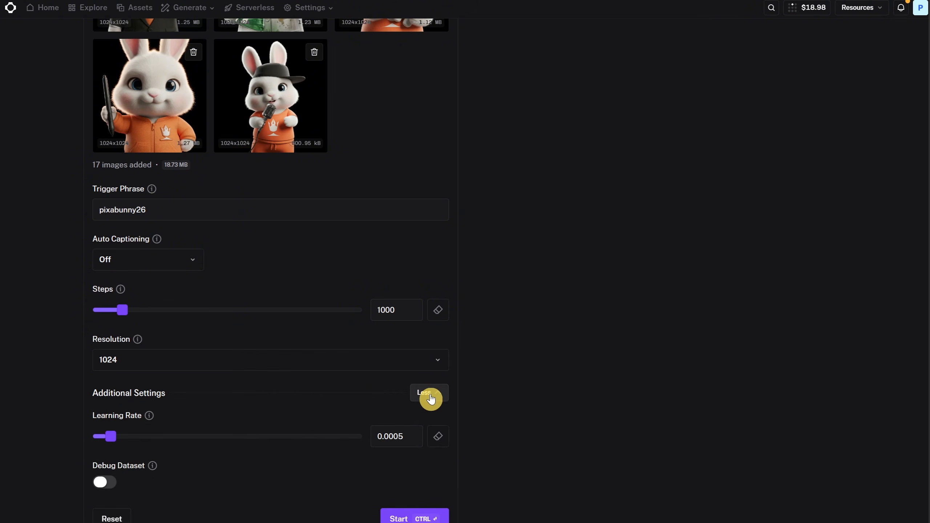
{"action": "scroll", "coordinate": [429, 394], "scroll_direction": "down", "scroll_amount": 2}
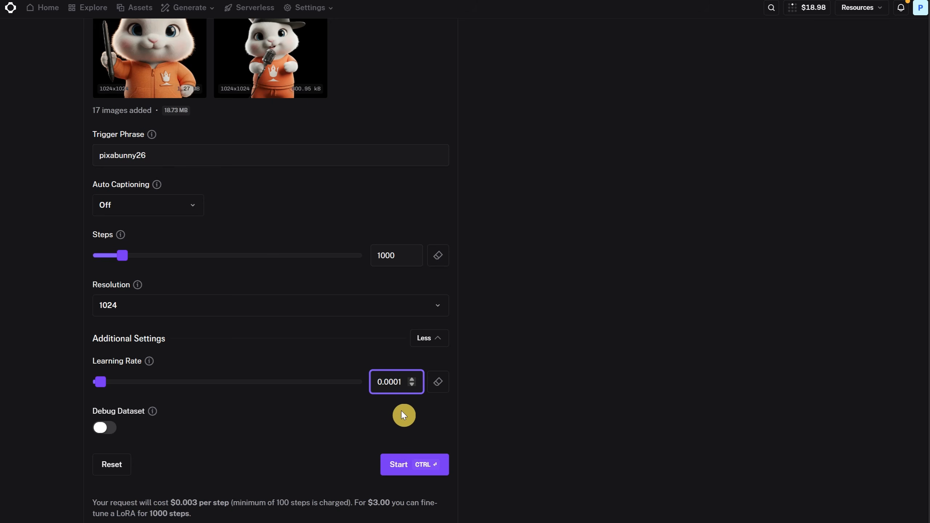
{"action": "left_click", "coordinate": [415, 473]}
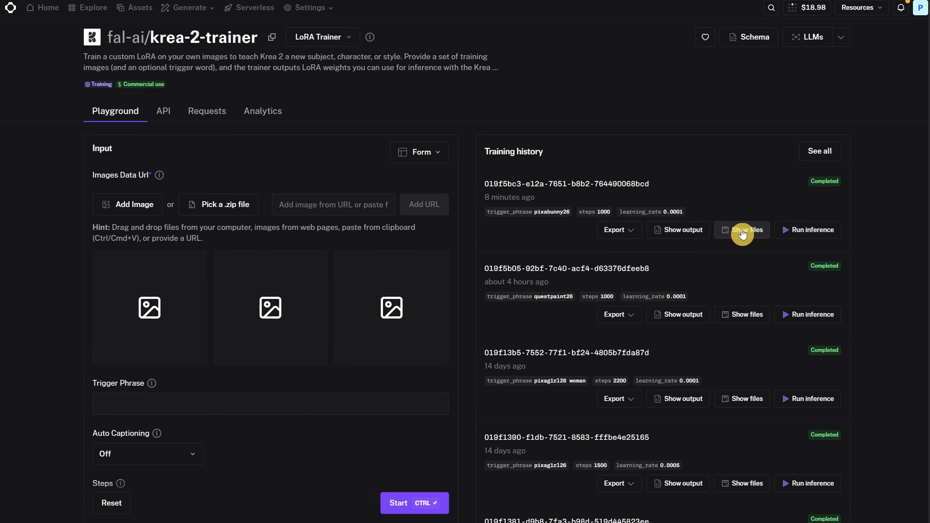
Step: Download the trained pixabunny26 LoRA file into ComfyUI's models\loras\krea2 folder, keeping the suggested file name
{"action": "left_click", "coordinate": [743, 231]}
{"action": "left_click", "coordinate": [813, 345]}
{"action": "double_click", "coordinate": [155, 278]}
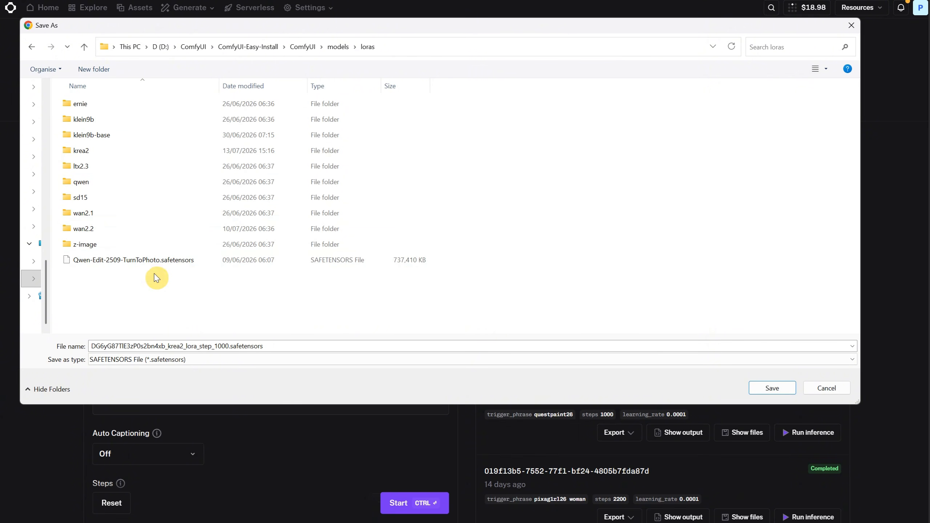
{"action": "double_click", "coordinate": [141, 151]}
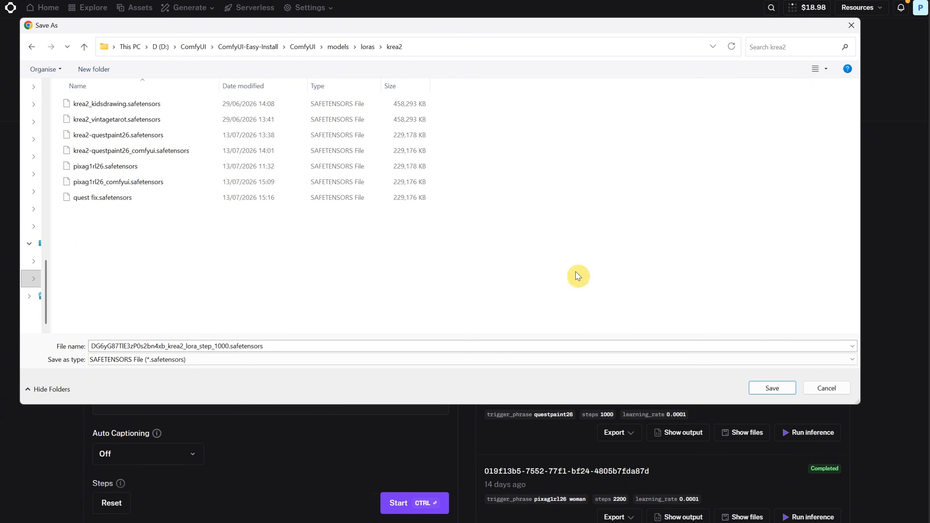
{"action": "left_click", "coordinate": [772, 390]}
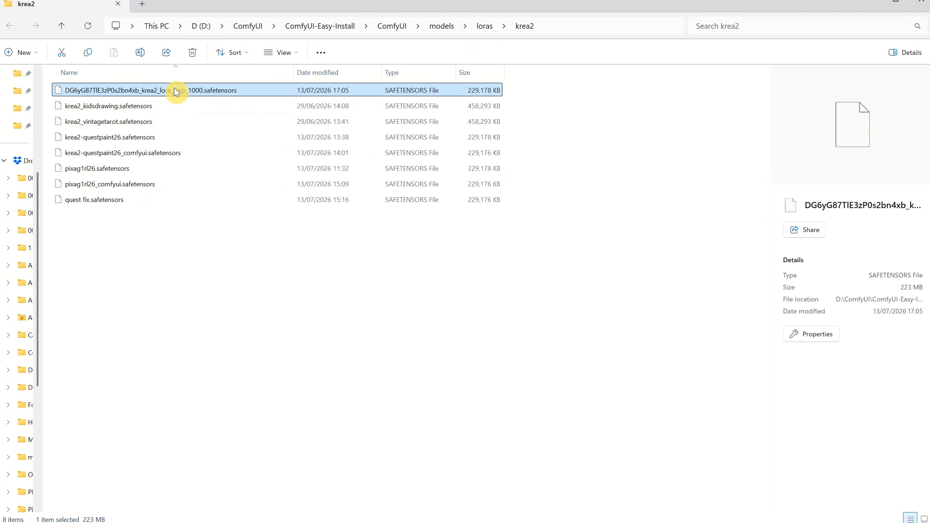
Step: Rename the downloaded LoRA file to "pixabunny26" and load krea2\pixabunny26.safetensors in the Power Lora Loader
{"action": "left_click", "coordinate": [225, 92]}
{"action": "type", "text": "pixabunny26"}
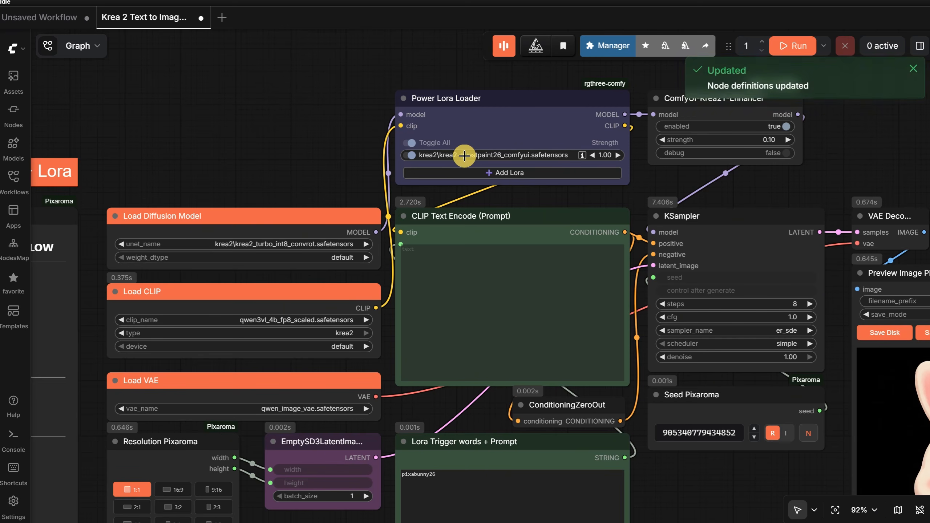
{"action": "left_click", "coordinate": [464, 155]}
{"action": "left_click", "coordinate": [523, 217]}
{"action": "left_click", "coordinate": [661, 291]}
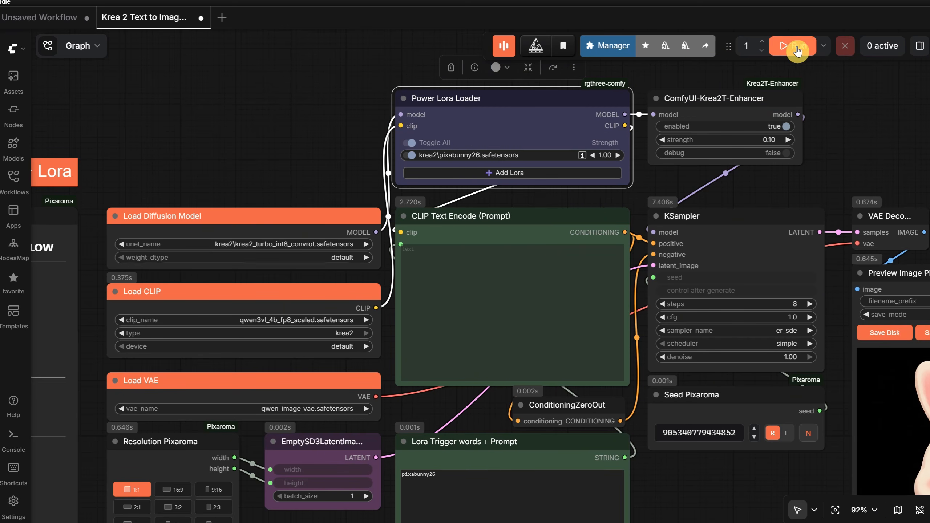
Step: Switch the Seed Pixaroma node to a fixed seed and generate the pixabunny26 test image
{"action": "left_click", "coordinate": [787, 433]}
{"action": "left_click", "coordinate": [793, 46]}
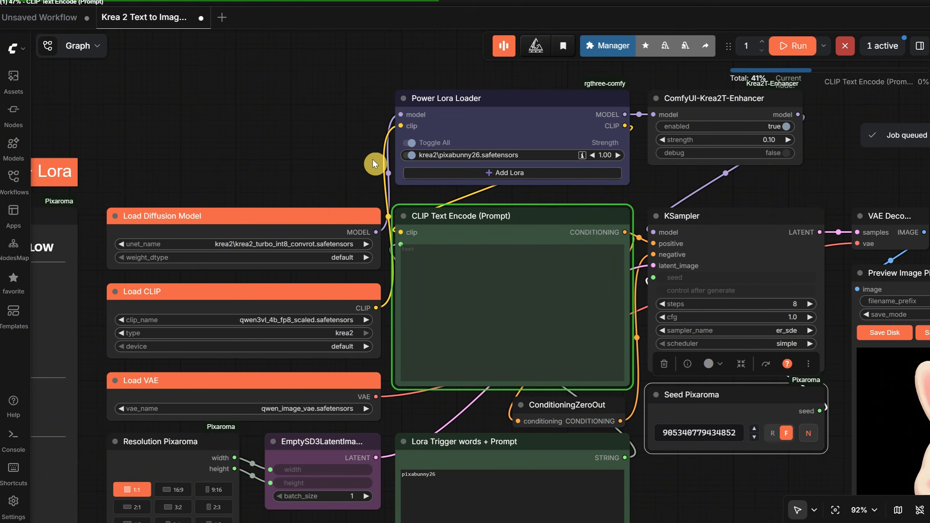
{"action": "left_click_drag", "start_coordinate": [478, 502], "coordinate": [568, 311]}
{"action": "left_click_drag", "start_coordinate": [571, 396], "coordinate": [505, 396]}
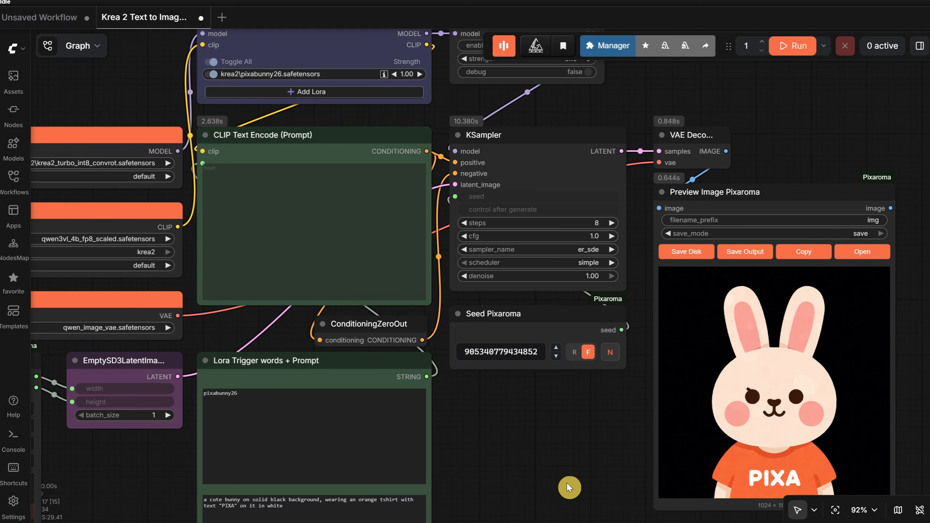
Step: Add a Krea LoRA Converter Pixaroma node above the Power Lora Loader and convert krea2\pixabunny26.safetensors with it
{"action": "left_click_drag", "start_coordinate": [568, 484], "coordinate": [584, 509]}
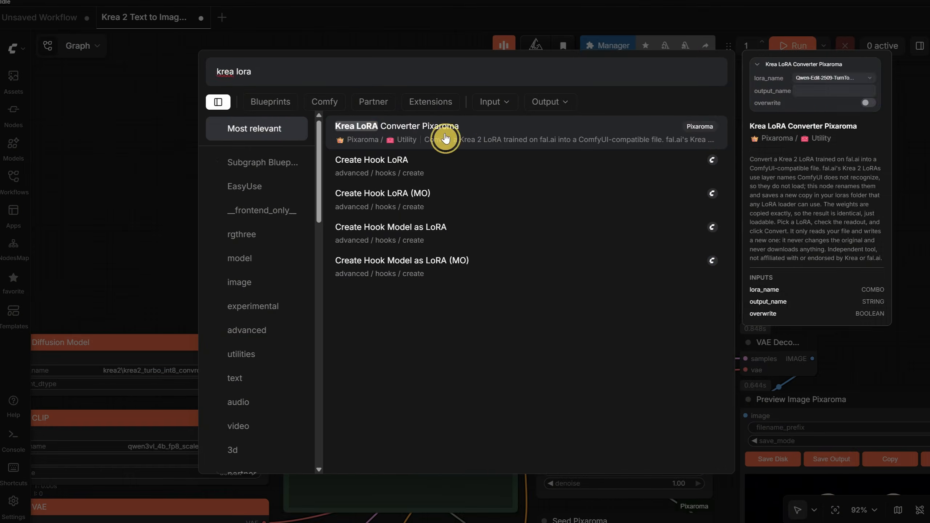
{"action": "left_click", "coordinate": [442, 133]}
{"action": "left_click", "coordinate": [366, 78]}
{"action": "left_click", "coordinate": [478, 153]}
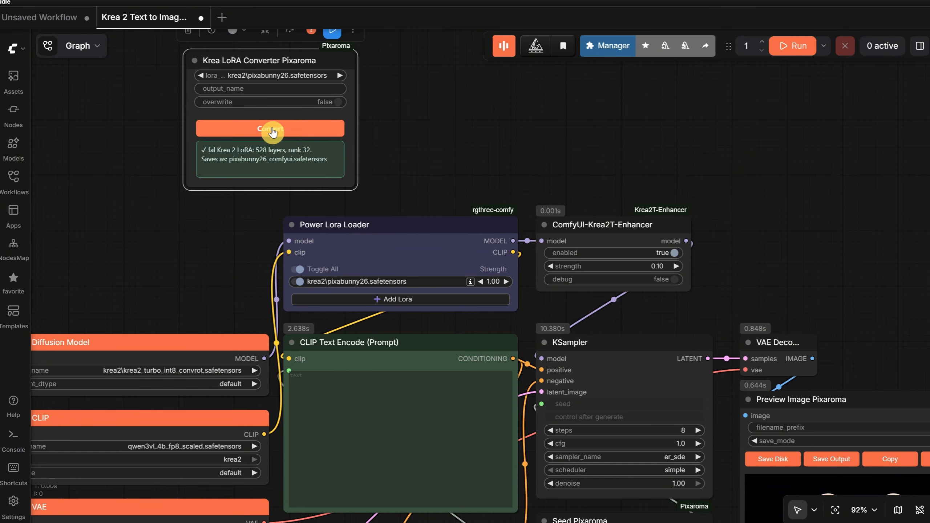
{"action": "left_click", "coordinate": [273, 129]}
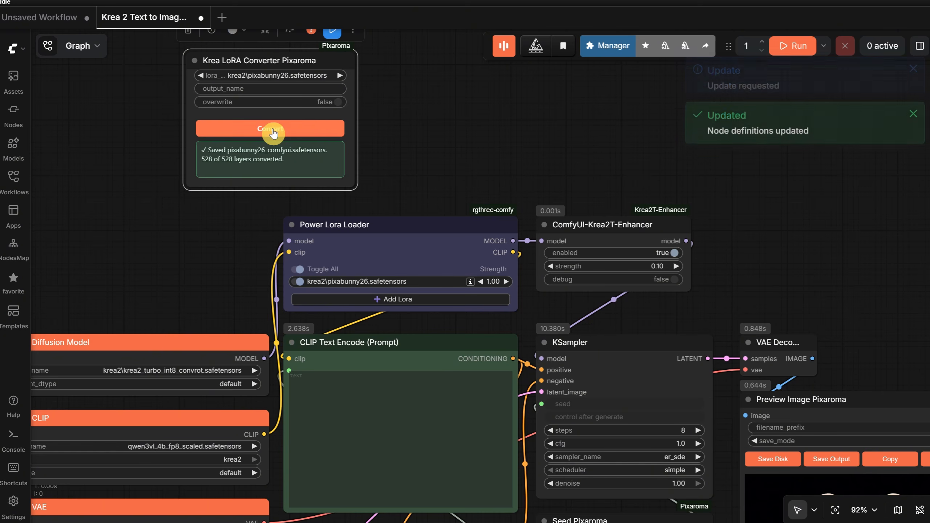
Step: Switch the Power Lora Loader to krea2\pixabunny26_comfyui.safetensors and generate the image again
{"action": "left_click", "coordinate": [404, 281]}
{"action": "left_click", "coordinate": [447, 338]}
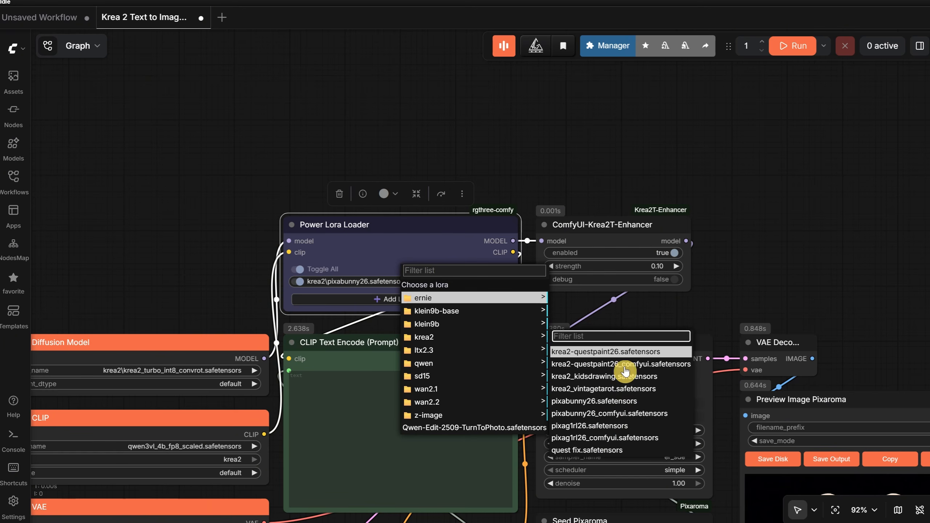
{"action": "left_click", "coordinate": [608, 414]}
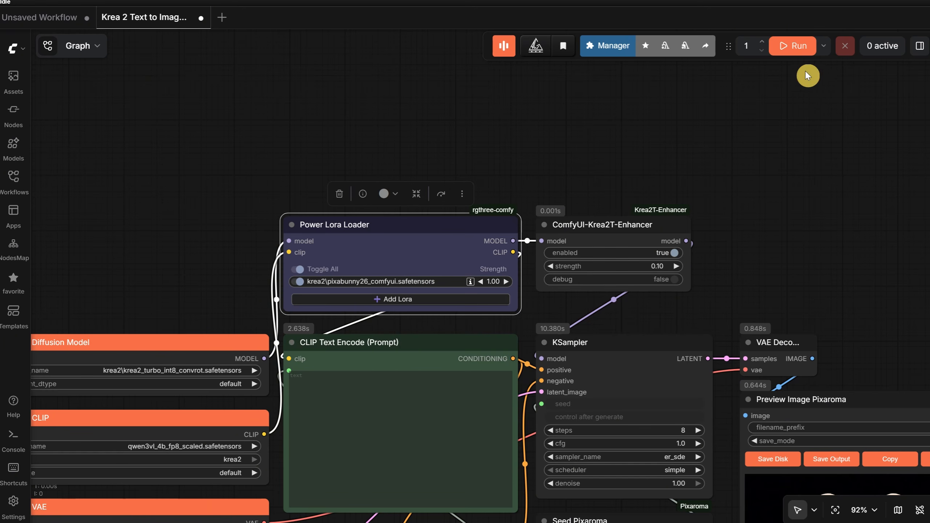
{"action": "left_click", "coordinate": [793, 46]}
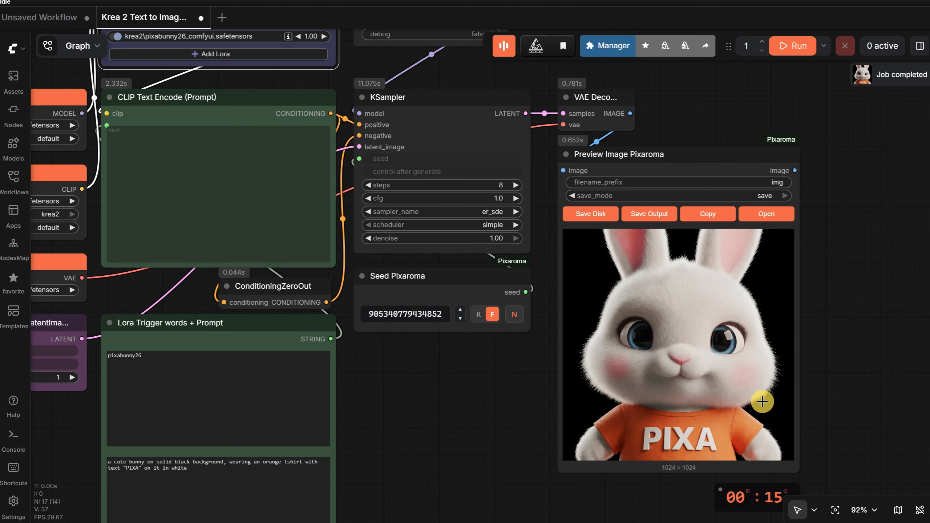
Step: Replace the T-shirt text part of the prompt with "holding a sign saying "THANKS"" and generate the bunny image
{"action": "left_click_drag", "start_coordinate": [449, 429], "coordinate": [697, 354]}
{"action": "scroll", "coordinate": [586, 338], "scroll_direction": "up", "scroll_amount": 4}
{"action": "left_click_drag", "start_coordinate": [510, 378], "coordinate": [521, 420]}
{"action": "type", "text": "holding a sign saying \""}
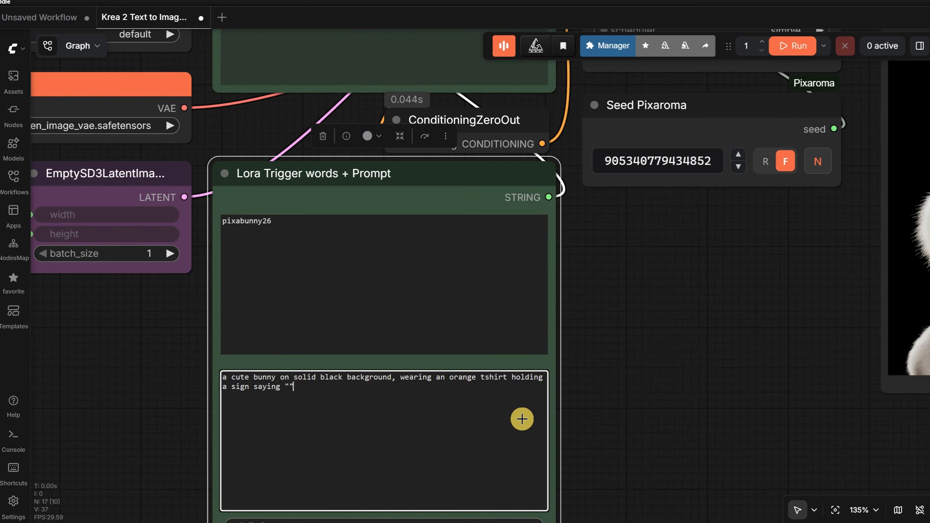
{"action": "type", "text": "THANKS\""}
{"action": "left_click", "coordinate": [795, 51]}
{"action": "scroll", "coordinate": [685, 363], "scroll_direction": "down", "scroll_amount": 5}
{"action": "scroll", "coordinate": [443, 374], "scroll_direction": "up", "scroll_amount": 3}
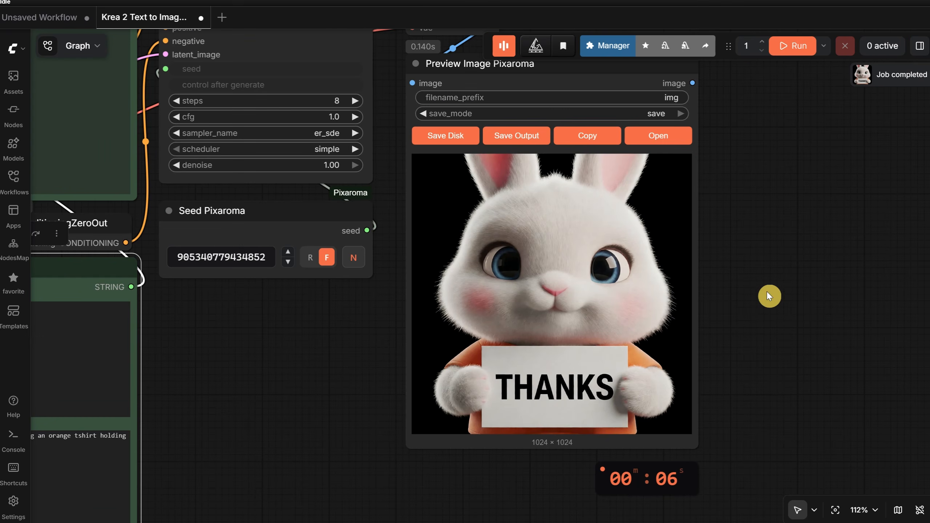
{"action": "scroll", "coordinate": [819, 305], "scroll_direction": "down", "scroll_amount": 3}
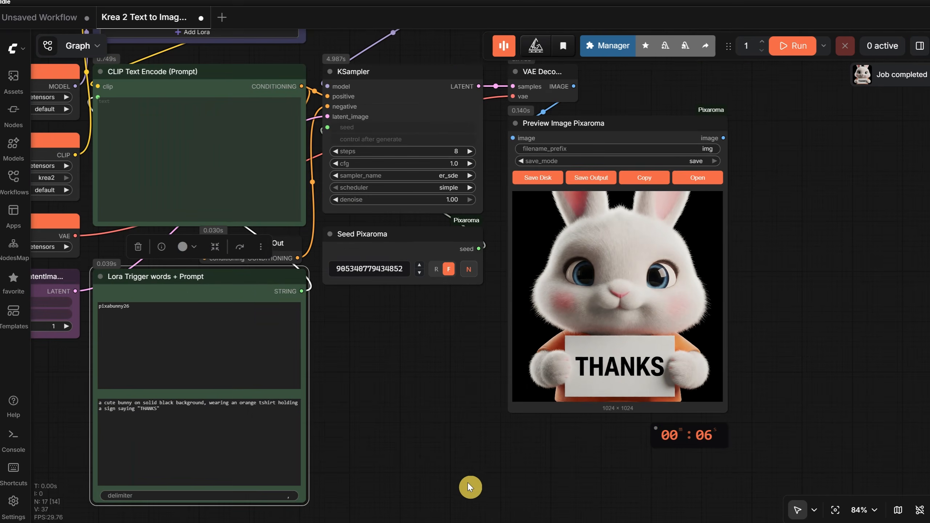
Step: Change the outfit in the prompt to "a superhero suite, like batman, in the city in night, raining" and generate the image
{"action": "scroll", "coordinate": [117, 449], "scroll_direction": "up", "scroll_amount": 8}
{"action": "left_click_drag", "start_coordinate": [365, 350], "coordinate": [401, 397]}
{"action": "type", "text": "a superhero suite, like batman, in the city in night, raining"}
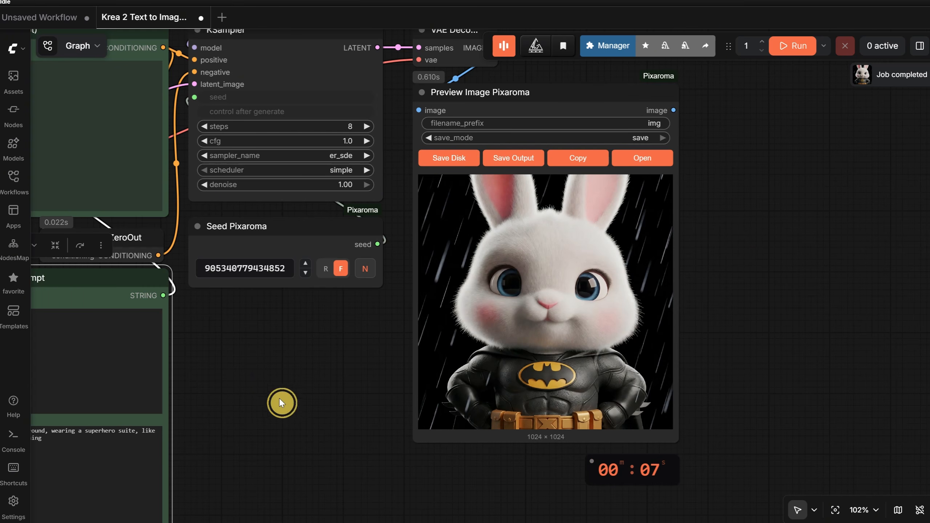
Step: Select the phrase "on solid black background" in the batman bunny prompt
{"action": "left_click_drag", "start_coordinate": [279, 402], "coordinate": [642, 307]}
{"action": "left_click", "coordinate": [288, 428]}
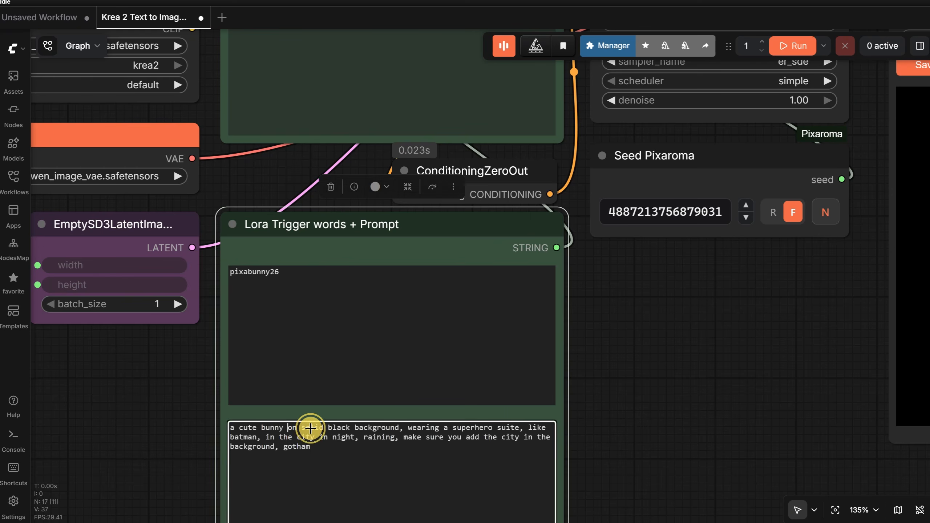
{"action": "left_click_drag", "start_coordinate": [311, 428], "coordinate": [406, 430]}
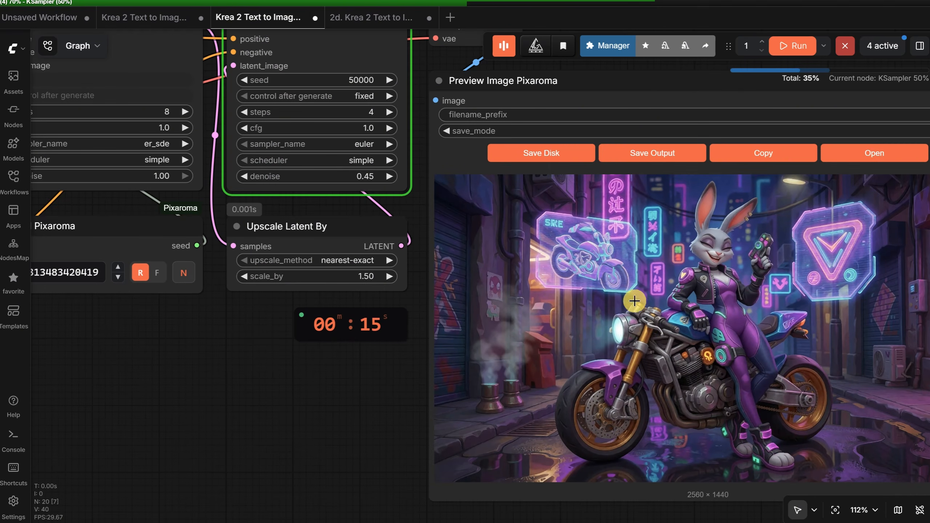
Step: Open the run time history of the run timer node and export it as a text file
{"action": "left_click", "coordinate": [331, 325]}
{"action": "right_click", "coordinate": [332, 326]}
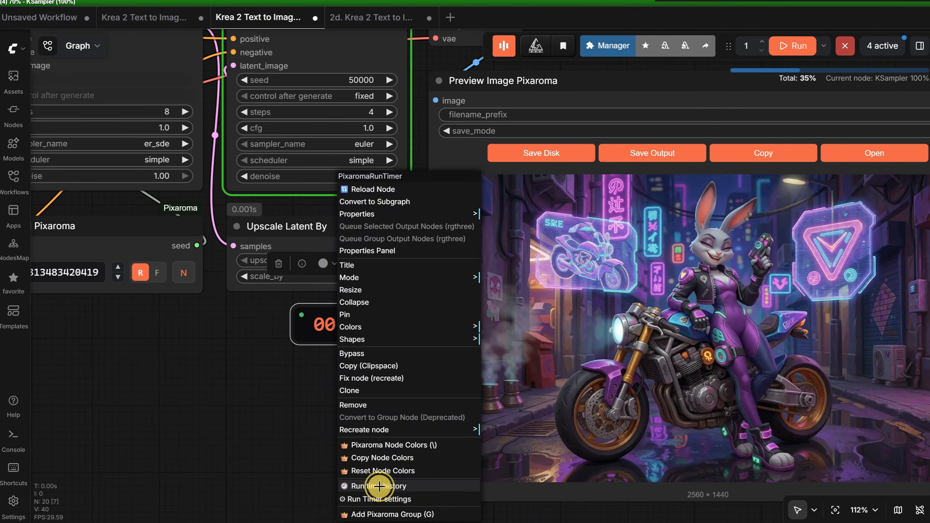
{"action": "left_click", "coordinate": [380, 487]}
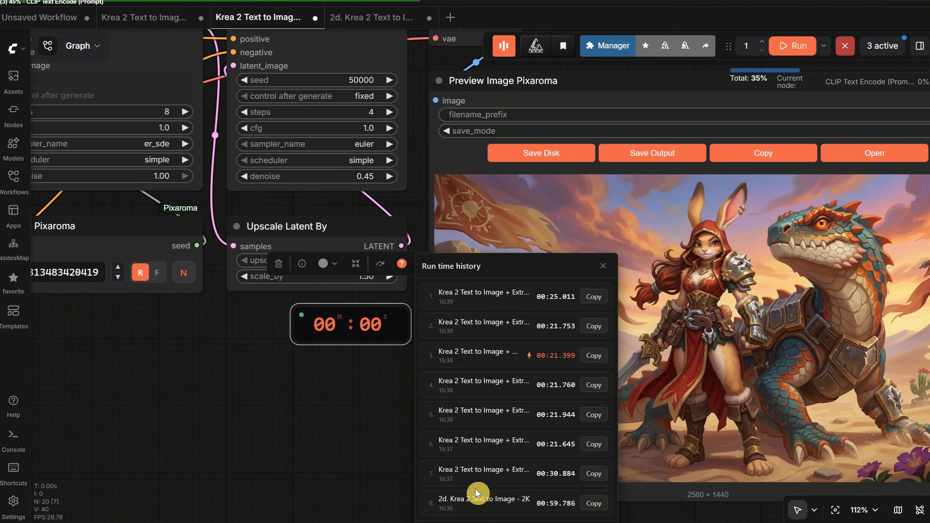
{"action": "right_click", "coordinate": [337, 327]}
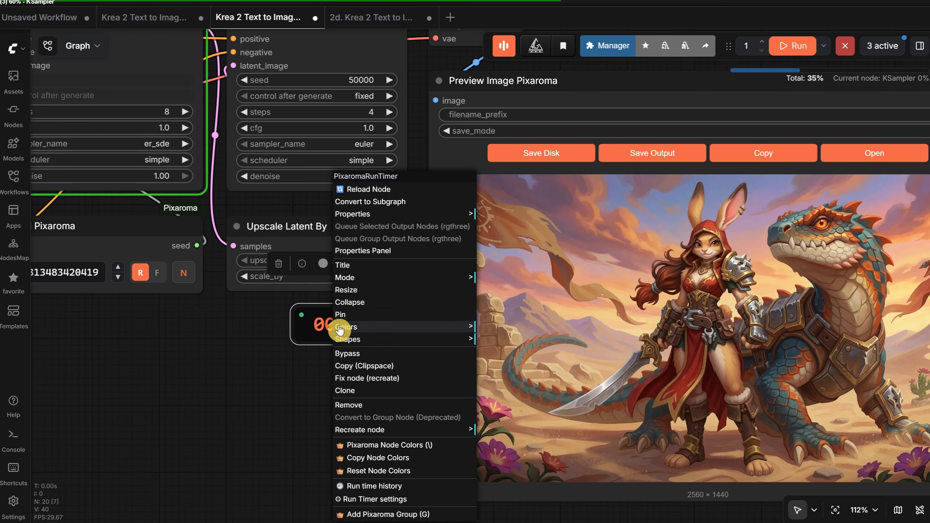
{"action": "left_click", "coordinate": [396, 486]}
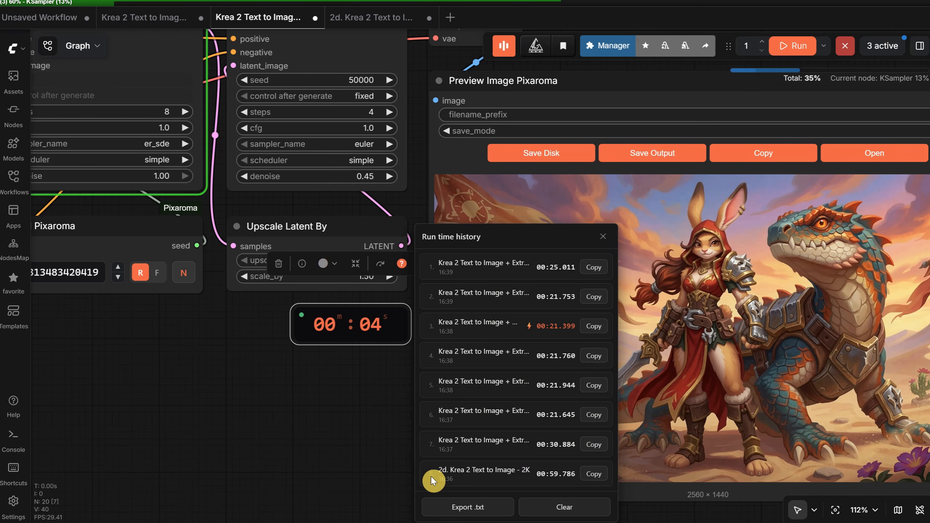
{"action": "left_click", "coordinate": [473, 508]}
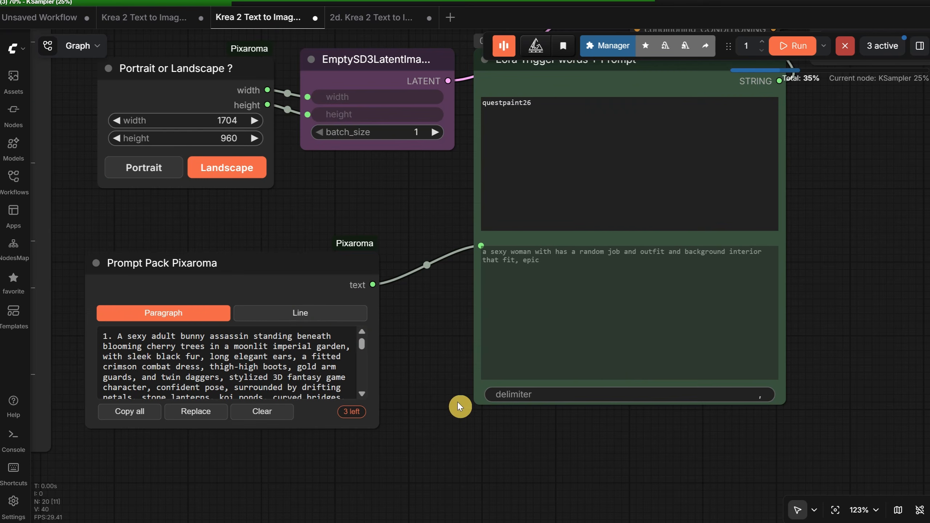
Step: Open the Seed Pixaroma node's seed history, look through the previously used seeds and close it
{"action": "left_click_drag", "start_coordinate": [363, 349], "coordinate": [399, 291]}
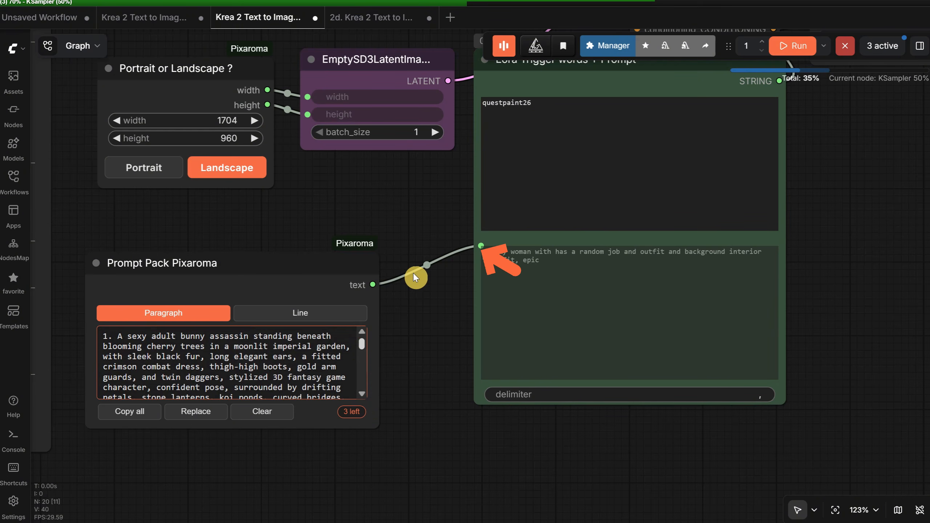
{"action": "scroll", "coordinate": [682, 307], "scroll_direction": "down", "scroll_amount": 4}
{"action": "left_click_drag", "start_coordinate": [833, 241], "coordinate": [234, 394]}
{"action": "scroll", "coordinate": [607, 379], "scroll_direction": "up", "scroll_amount": 3}
{"action": "right_click", "coordinate": [383, 304]}
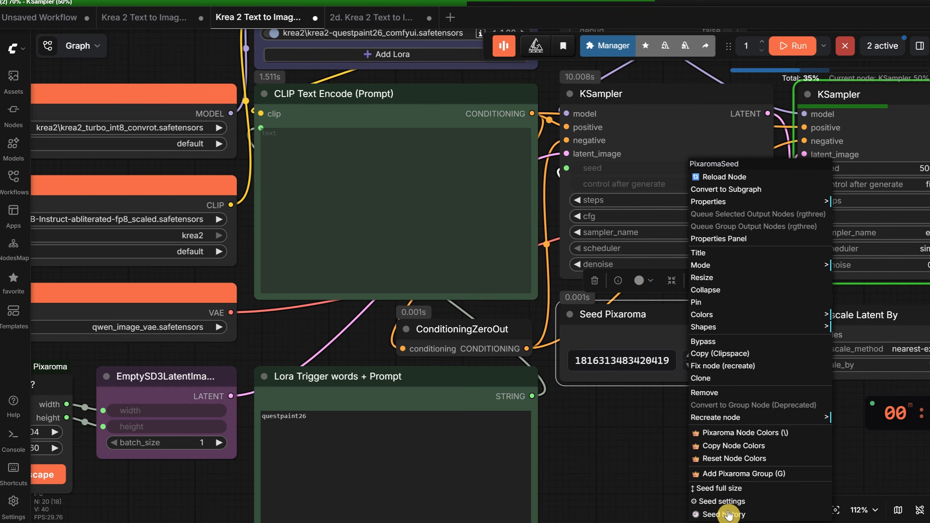
{"action": "left_click", "coordinate": [714, 514]}
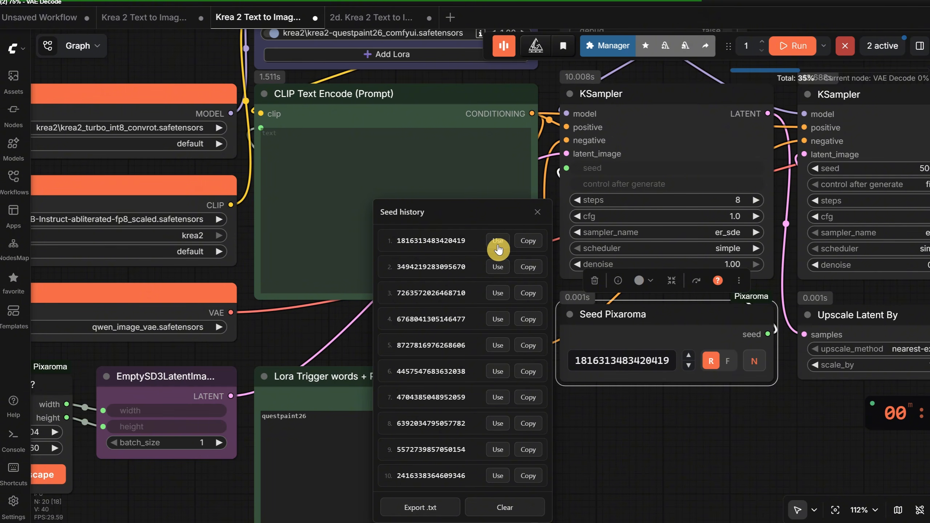
{"action": "left_click", "coordinate": [538, 215]}
{"action": "scroll", "coordinate": [636, 449], "scroll_direction": "down", "scroll_amount": 4}
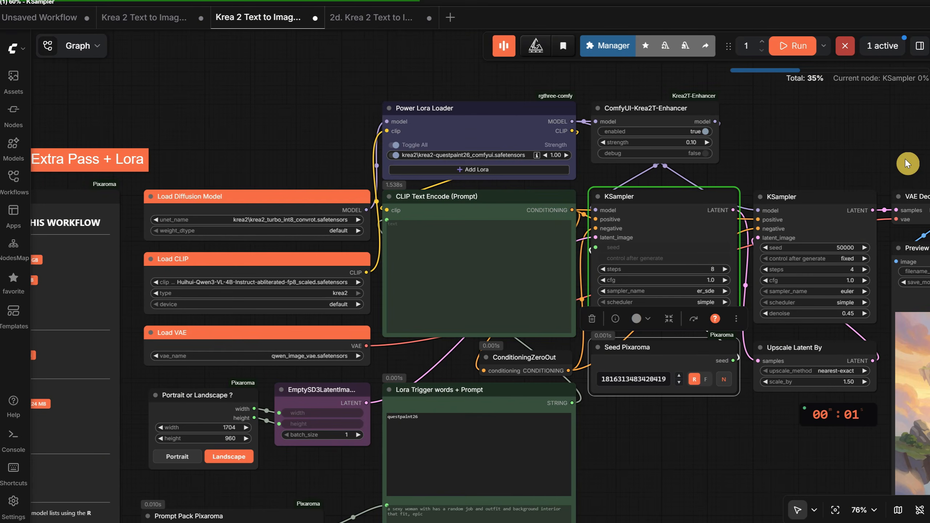